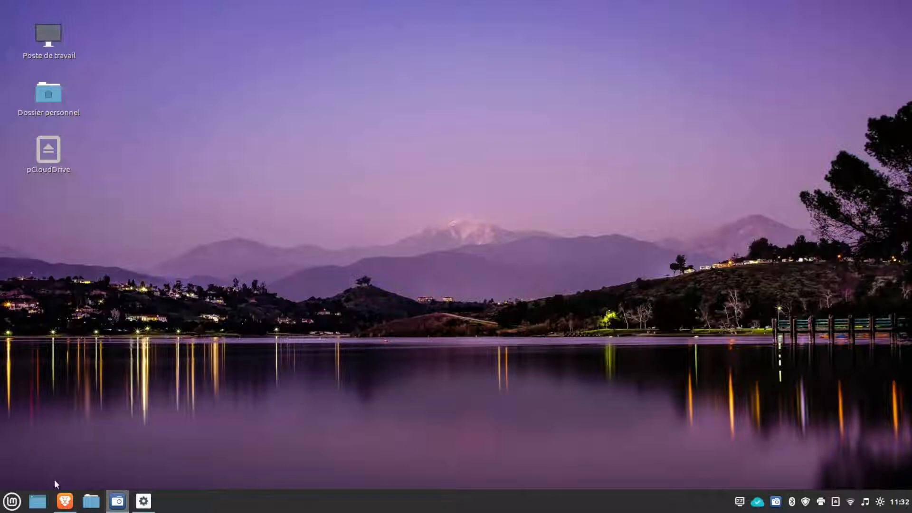
Step: Restore the Brave window showing the YouTube video 'LinuxMint pour les nuls !!!'
mouse_move(63, 505)
click(63, 504)
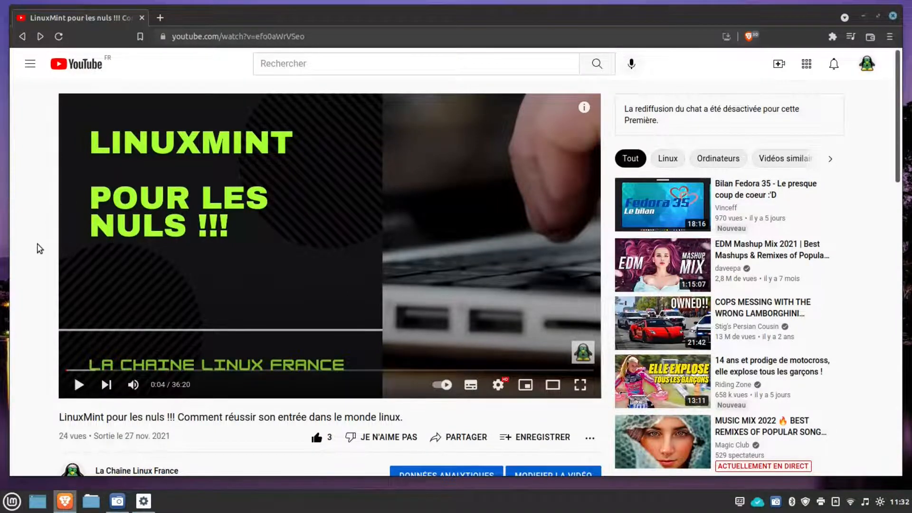
Step: Expand and read the comment about encrypting data before cloud storage, then close the browser
scroll(38, 251, down, 3)
scroll(36, 251, down, 3)
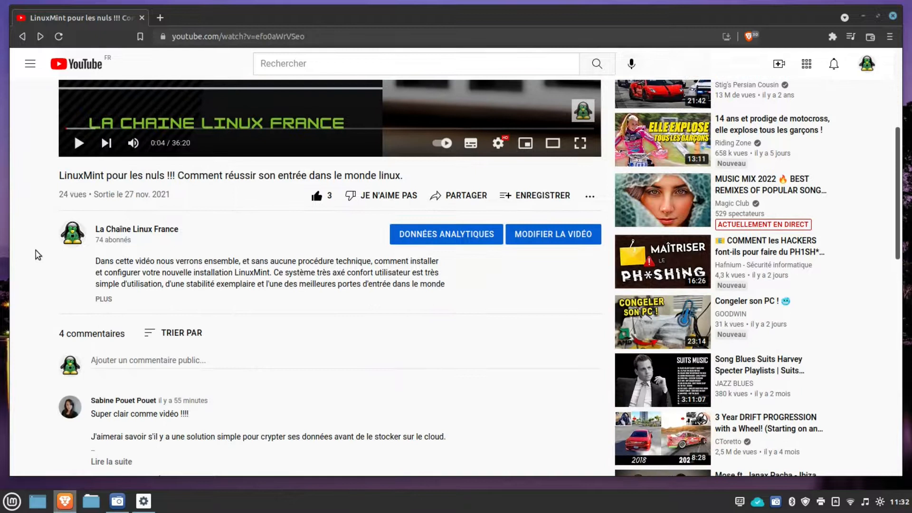
click(116, 430)
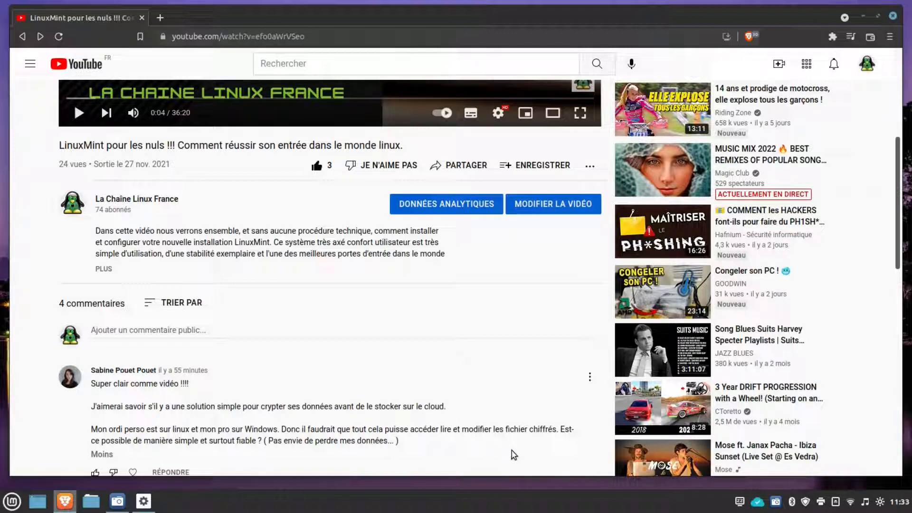
double_click(530, 429)
click(892, 16)
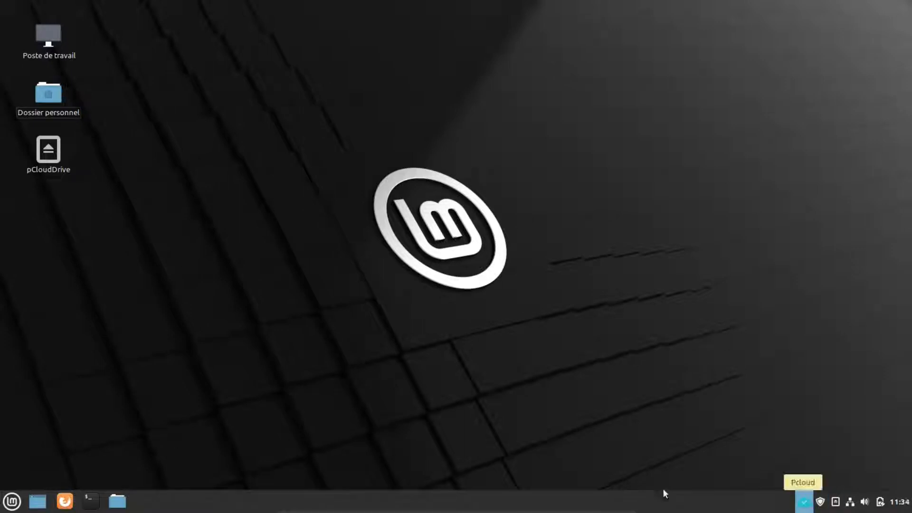
Step: Launch Firefox and go to cryptomator.org
click(66, 496)
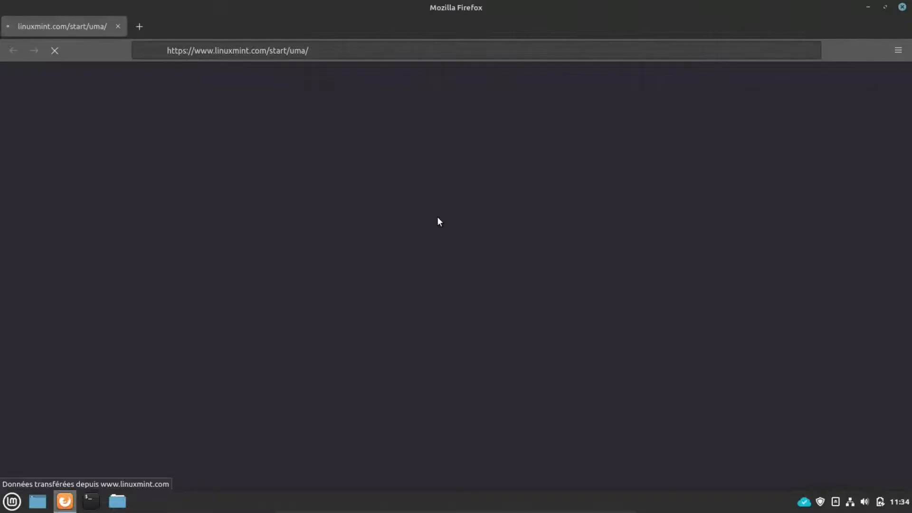
click(389, 45)
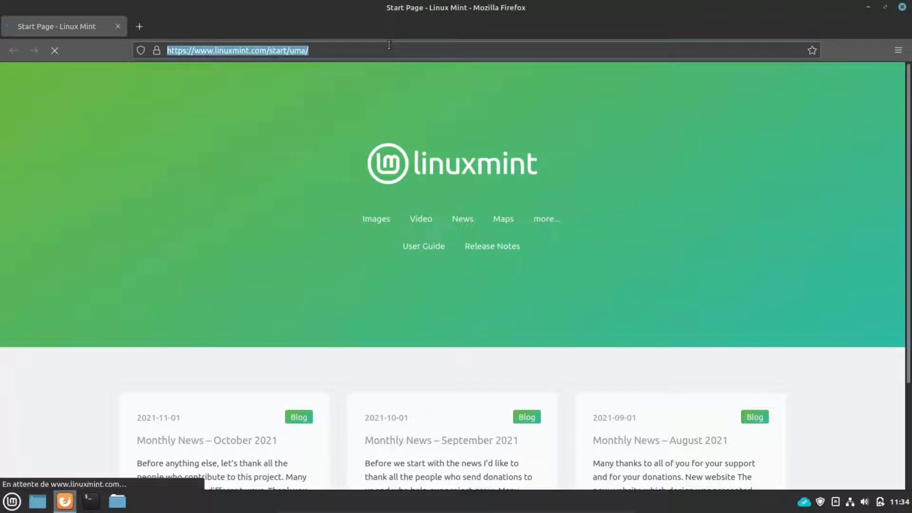
text(cryptomayor.)
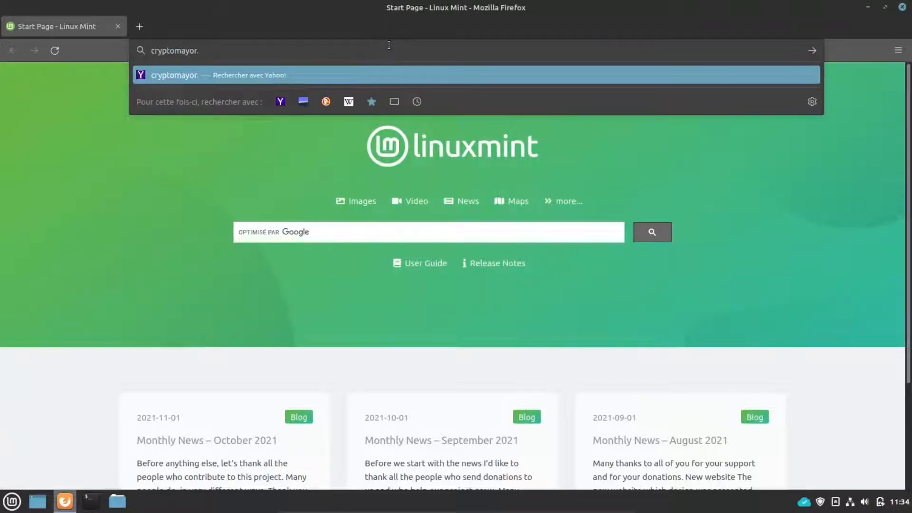
key(BackSpace)
key(BackSpace)
key(BackSpace)
key(BackSpace)
text(tor.org)
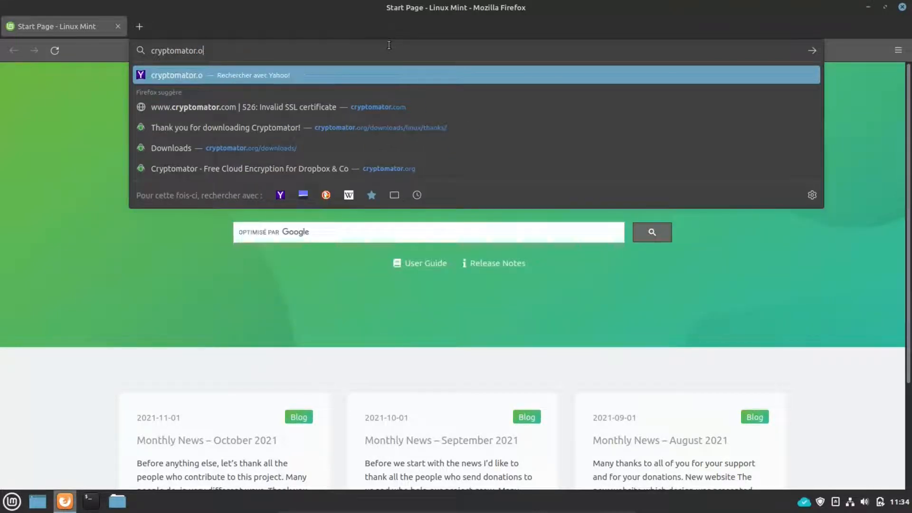
key(Return)
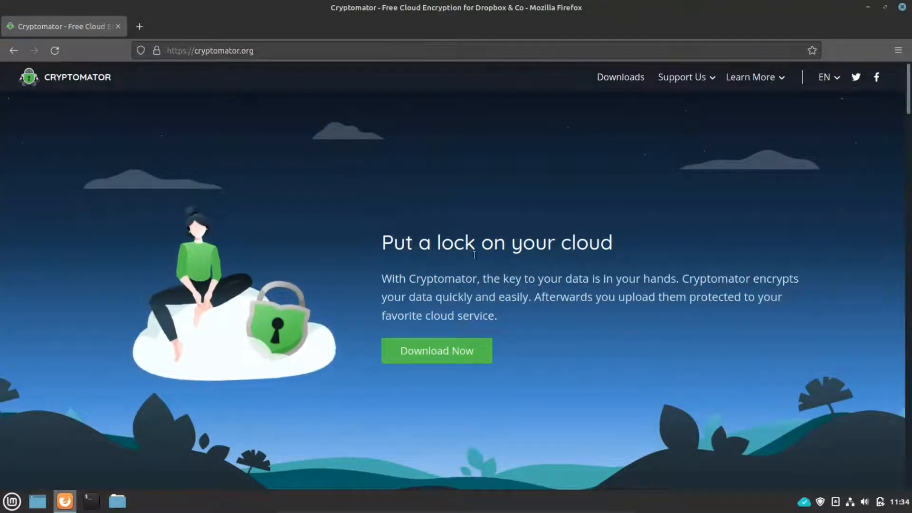
Step: Scroll the home page, highlighting AES and the 256 key length in the encryption description
scroll(473, 257, down, 4)
scroll(482, 254, down, 1)
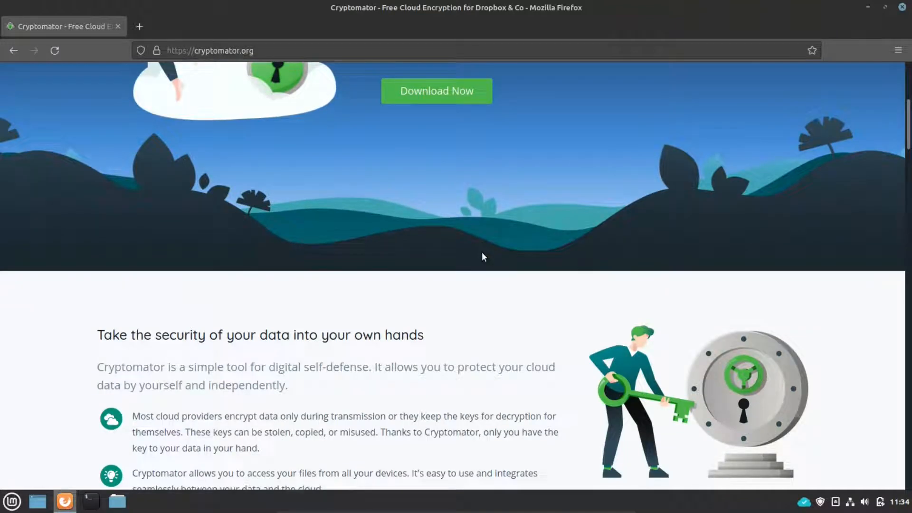
scroll(482, 257, down, 4)
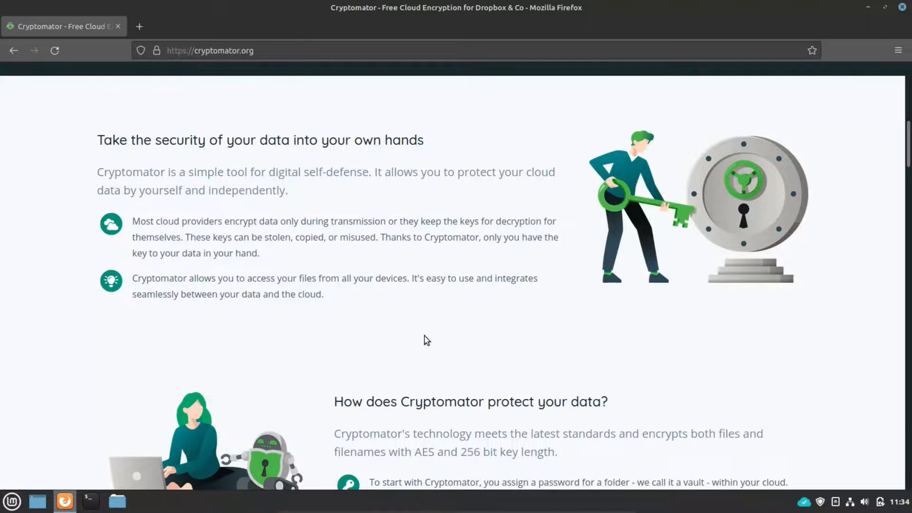
scroll(426, 340, down, 4)
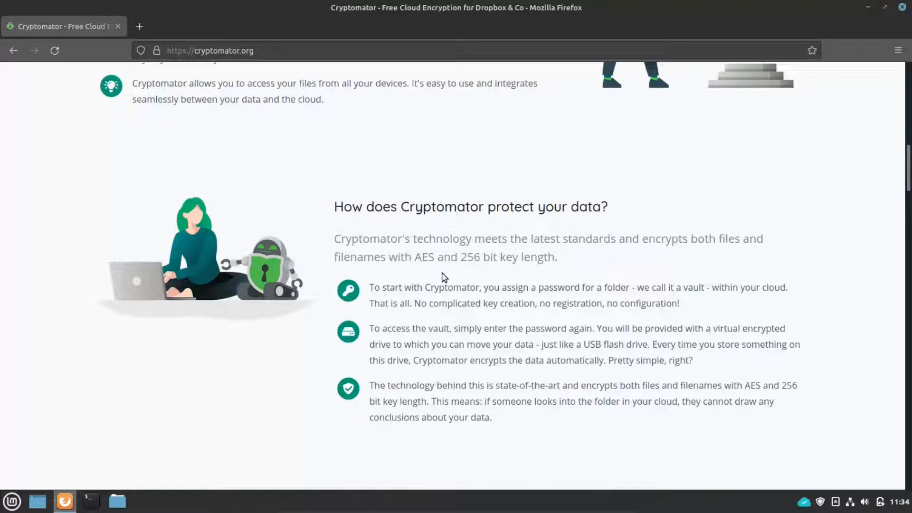
drag(418, 258, 428, 258)
double_click(480, 257)
click(636, 269)
drag(910, 187, 908, 89)
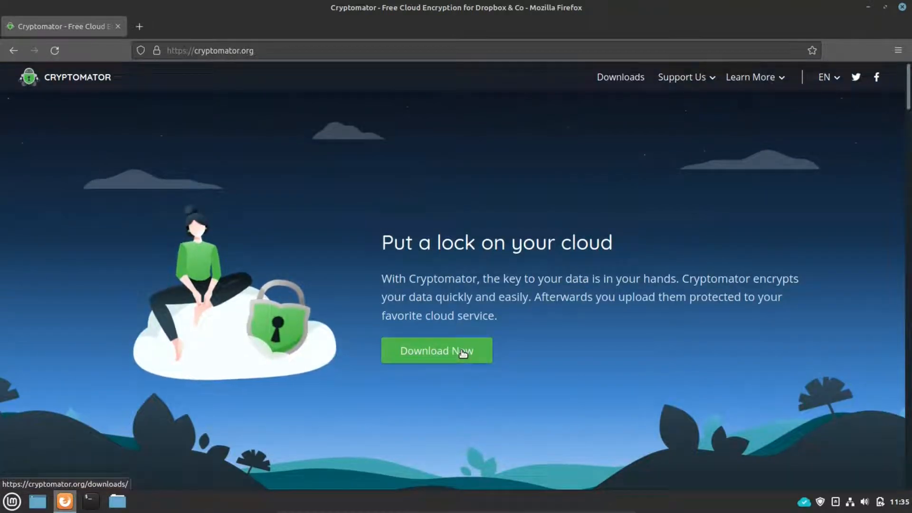
Step: Open the Downloads page, then the sebastian-stenzel/cryptomator PPA on Launchpad in a new tab
click(462, 351)
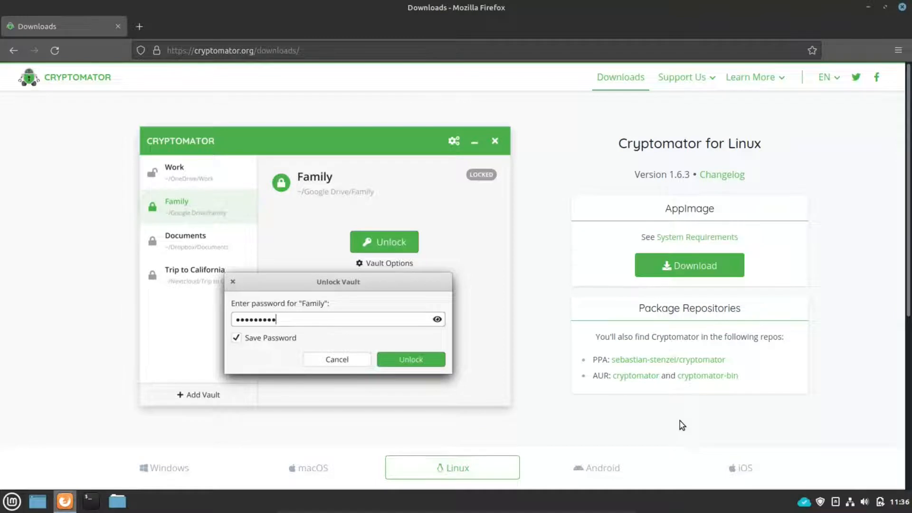
click(646, 359)
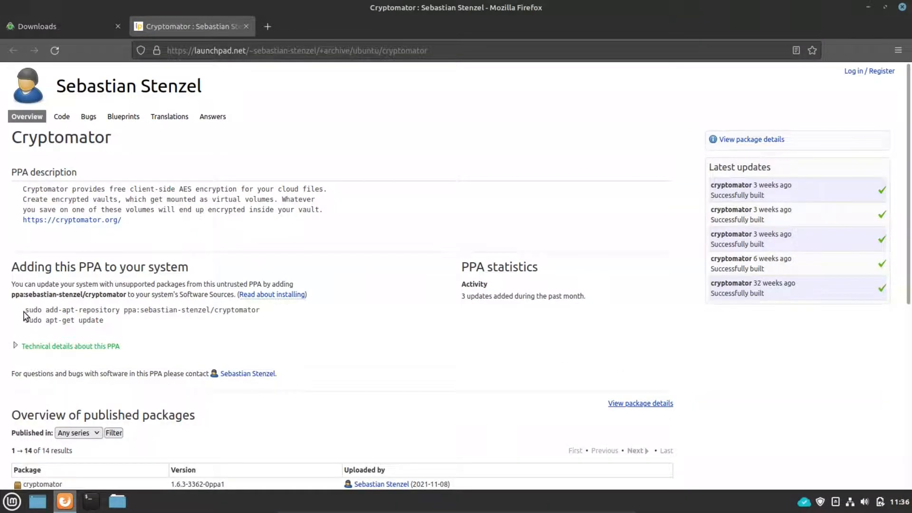
Step: Copy the add-apt-repository command from Launchpad and run it in Terminal with the sudo password
click(91, 502)
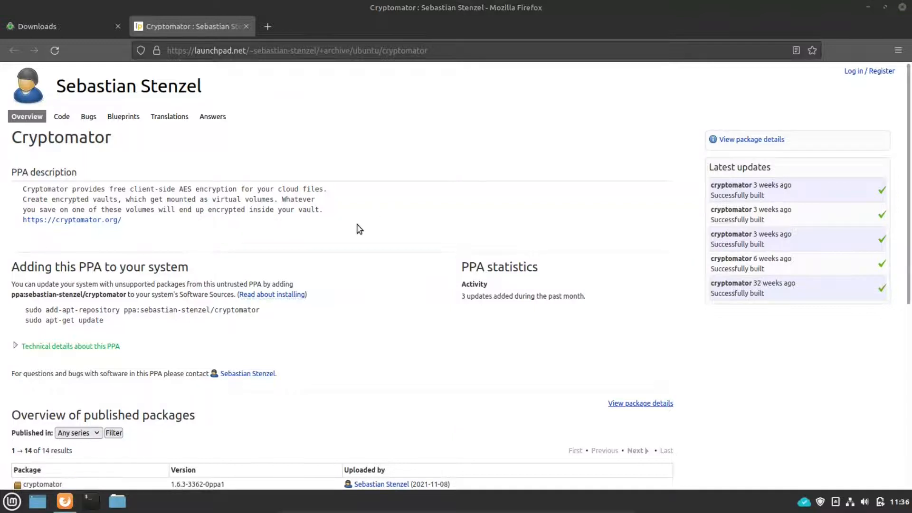
drag(422, 127, 568, 97)
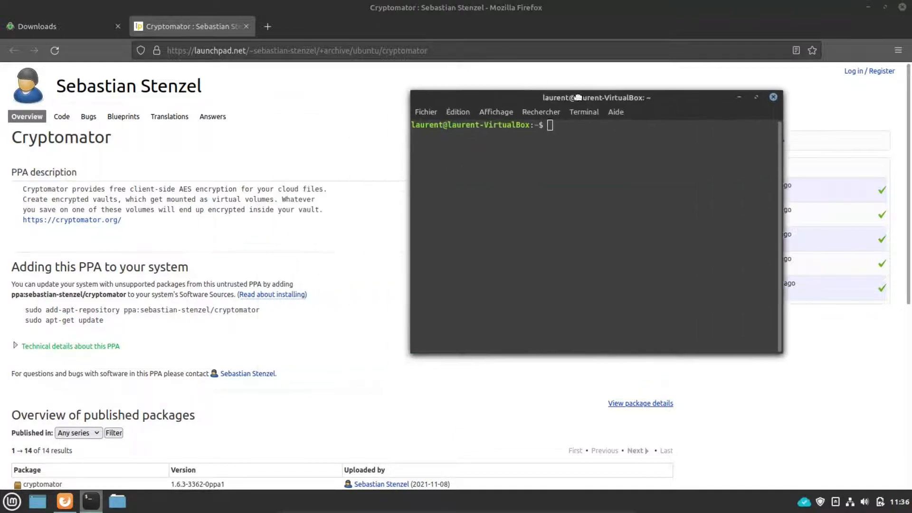
drag(261, 311, 31, 312)
right_click(31, 312)
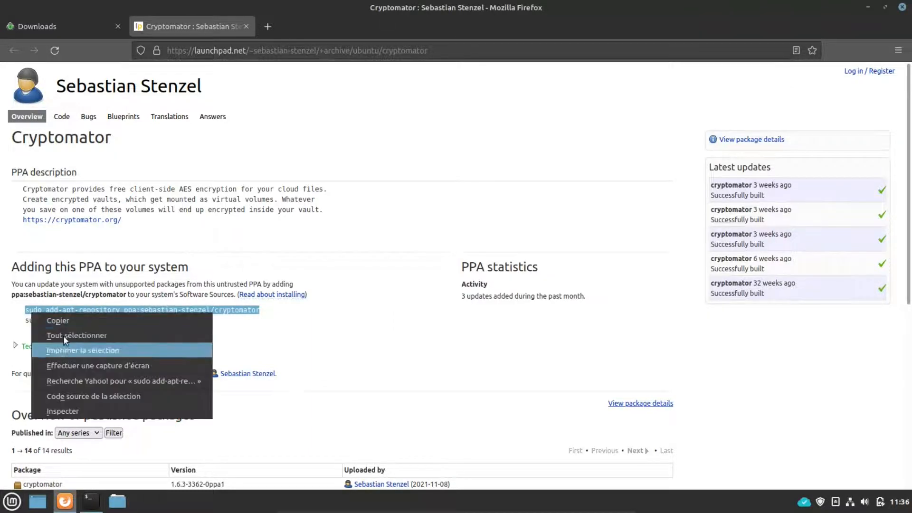
click(57, 317)
click(88, 501)
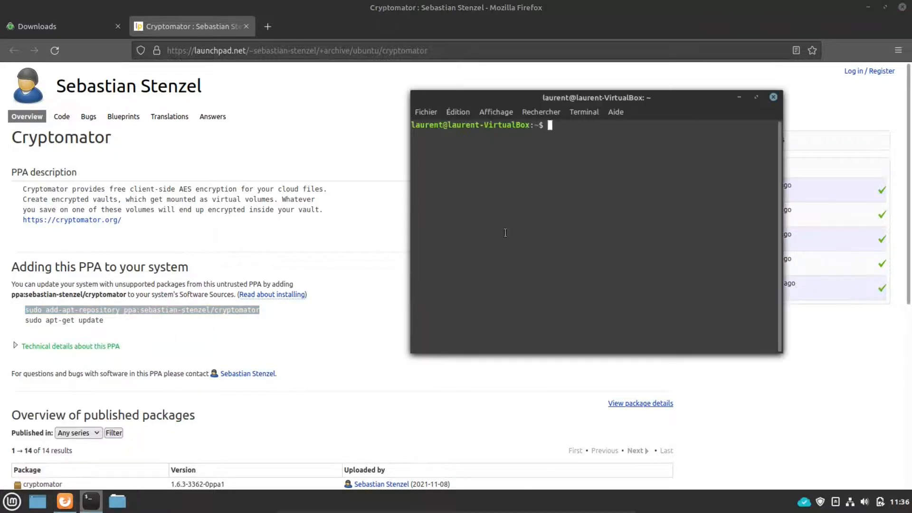
right_click(577, 142)
click(609, 209)
key(Return)
text(*)
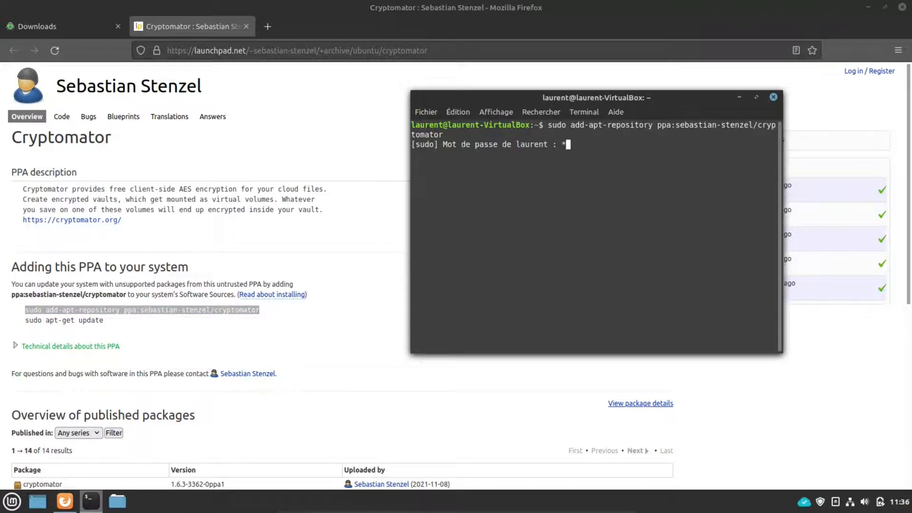
key(Return)
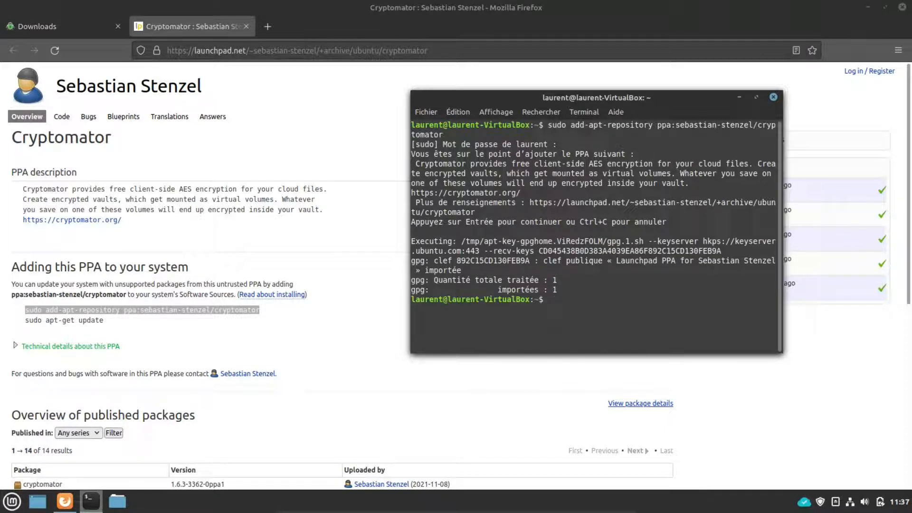
Step: Run sudo apt update, then install the cryptomator package and confirm the install
text(sudo apt update)
key(Return)
text(sudo aptiinsgtal)
key(BackSpace)
key(BackSpace)
key(BackSpace)
key(BackSpace)
text(tall )
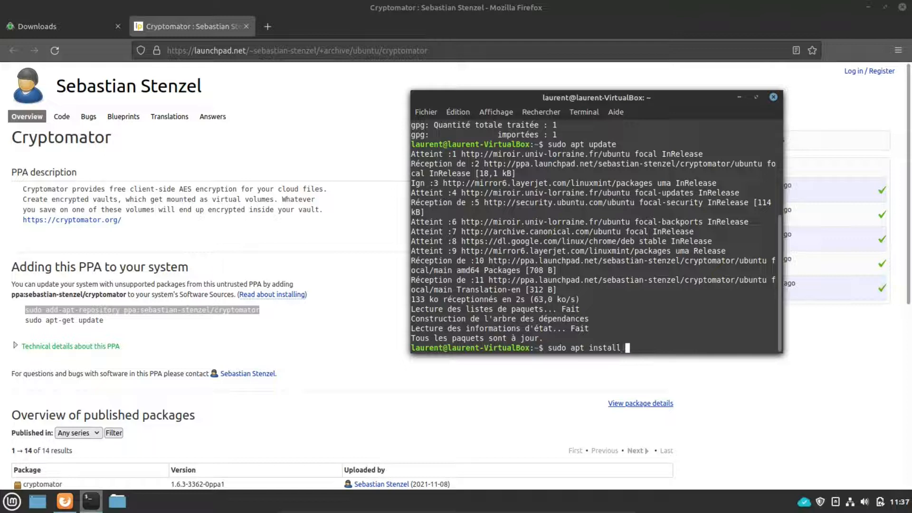
text(crypto)
key(Tab)
key(Return)
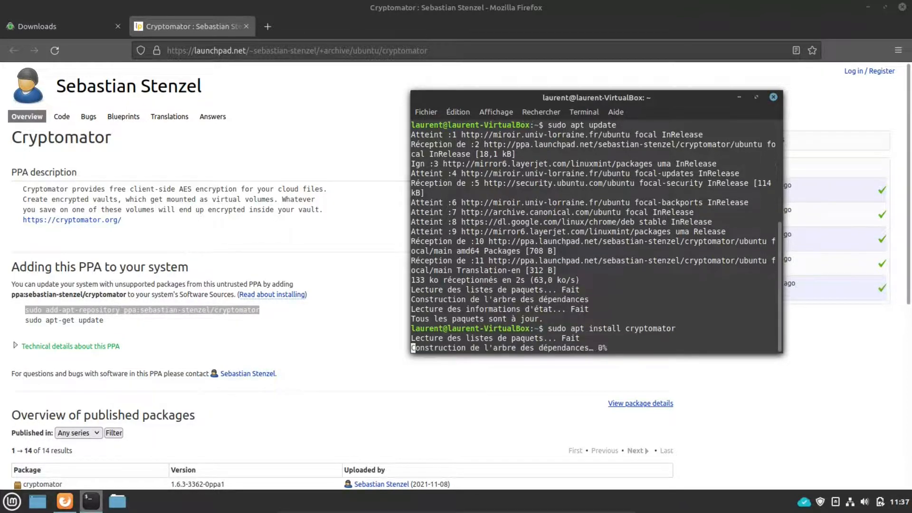
text(o)
key(Return)
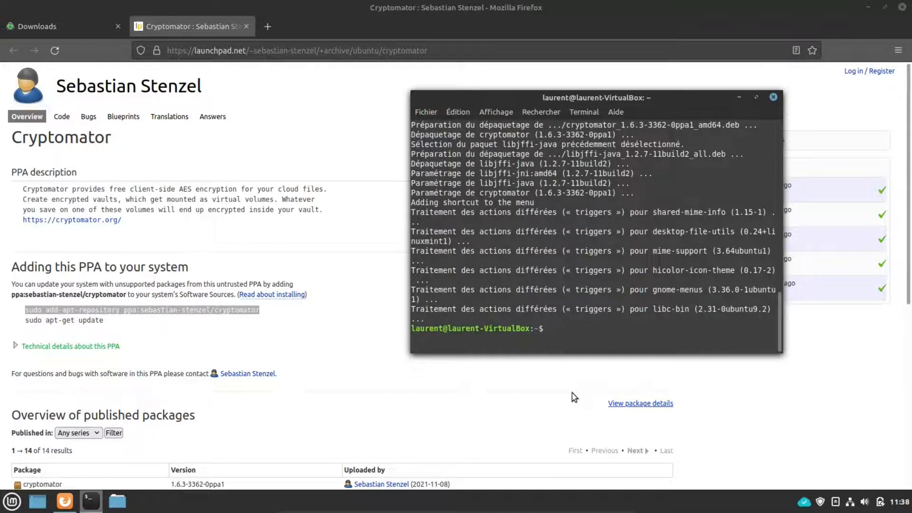
Step: Close Terminal and Firefox, then launch Cryptomator from the application menu
click(773, 97)
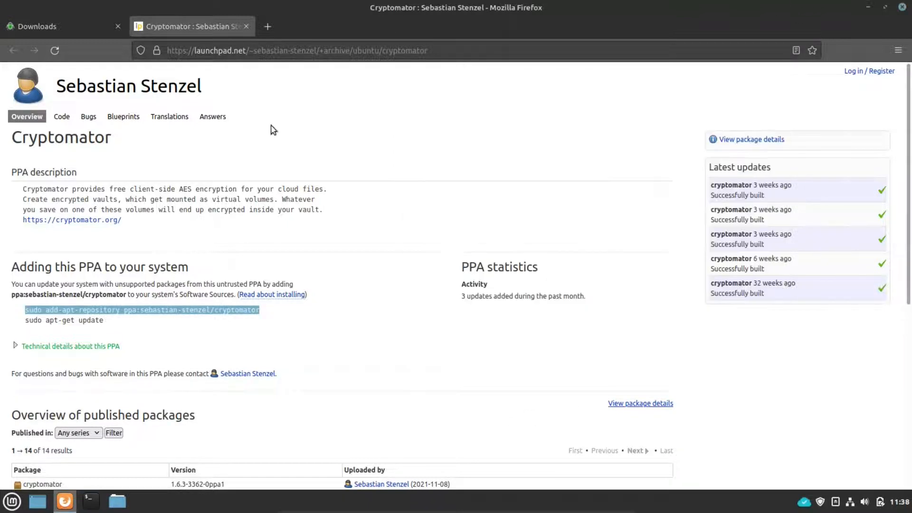
click(902, 7)
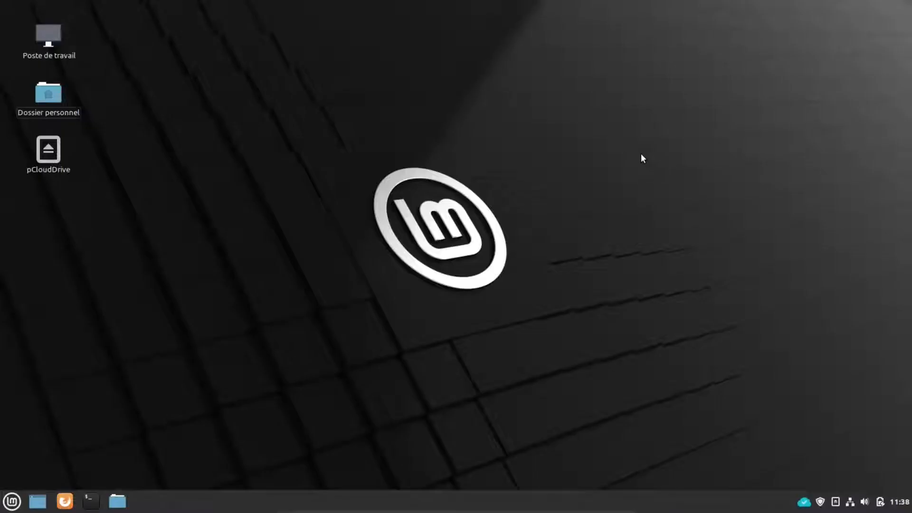
click(12, 501)
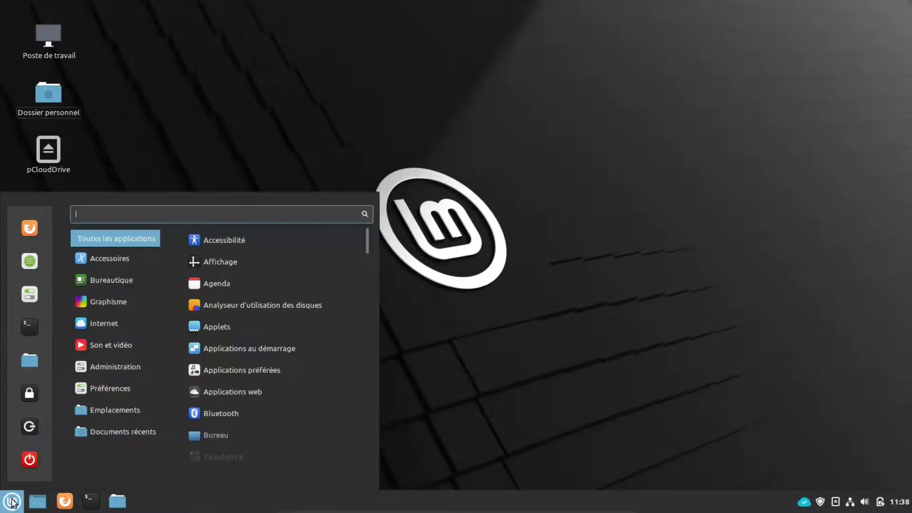
text(cry)
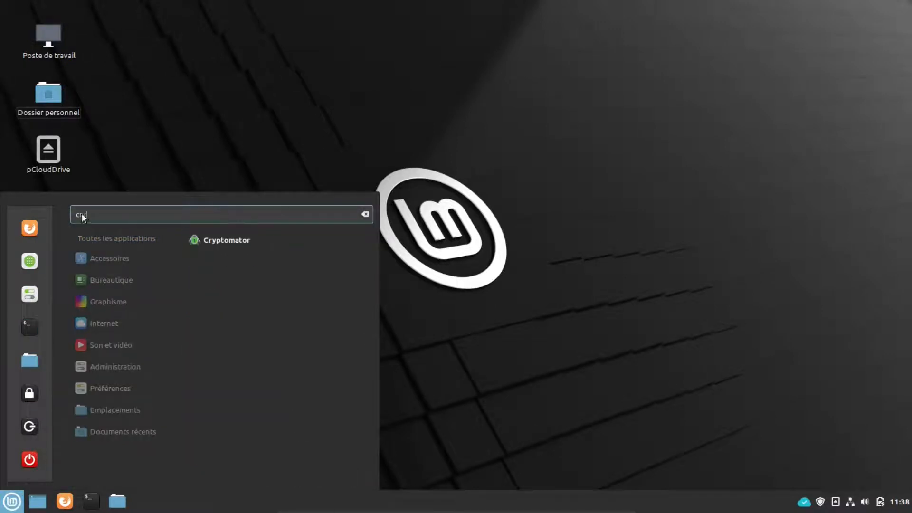
click(226, 241)
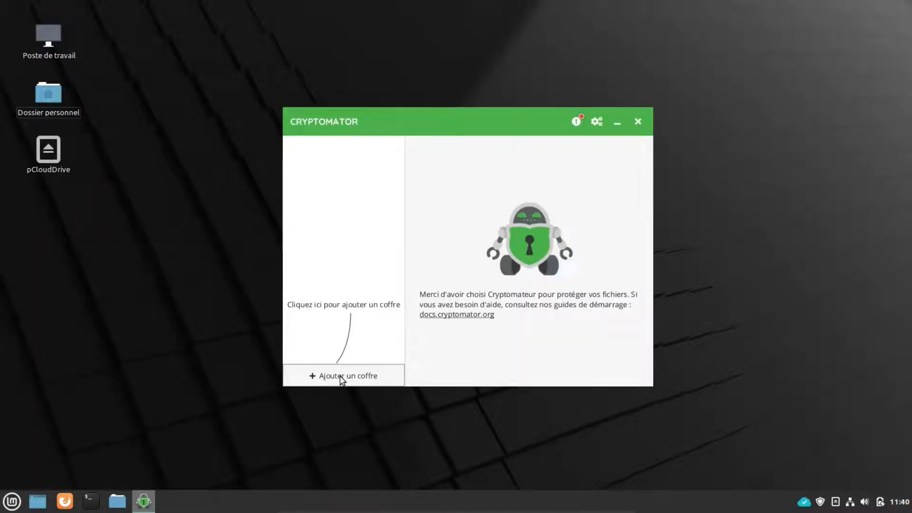
Step: Start creating a new vault named Cryptomator
click(341, 379)
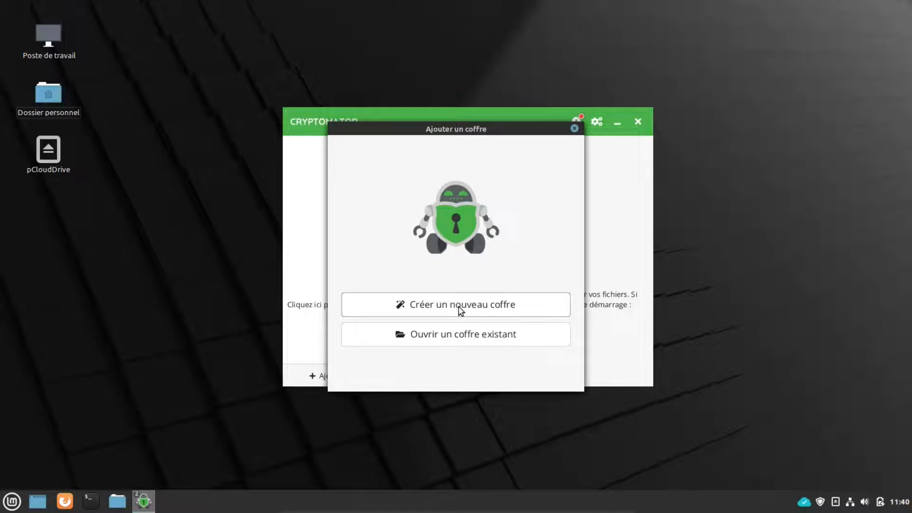
click(459, 309)
text(Cryptomator)
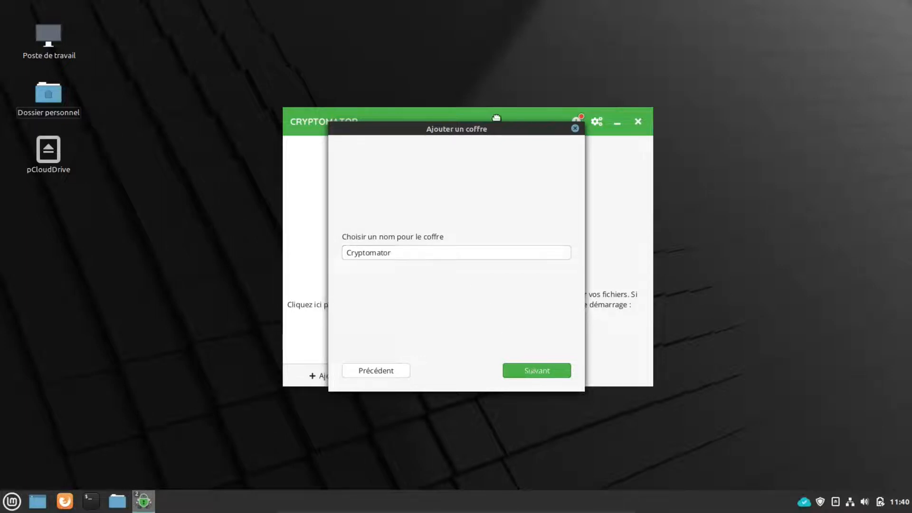
drag(452, 130, 533, 89)
key(Return)
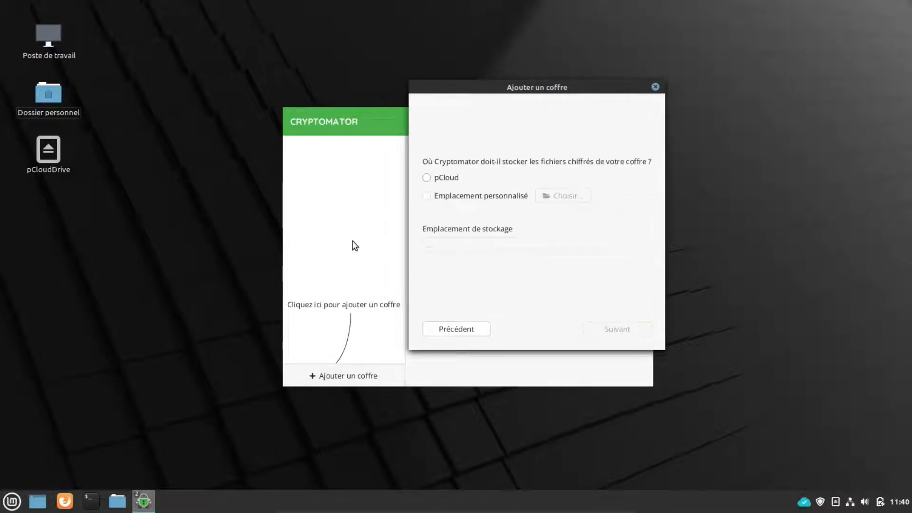
Step: Set a custom storage location for the vault in the Documents folder
click(426, 196)
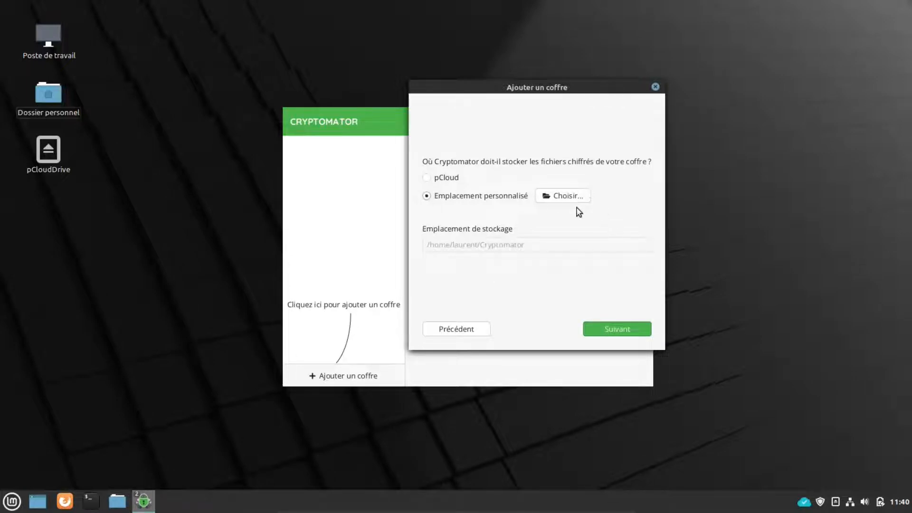
click(578, 199)
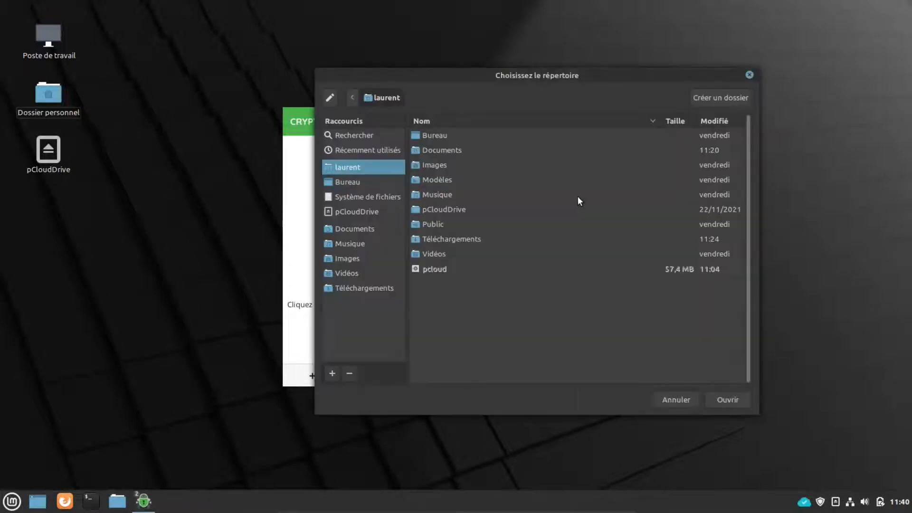
double_click(449, 152)
drag(544, 73, 633, 69)
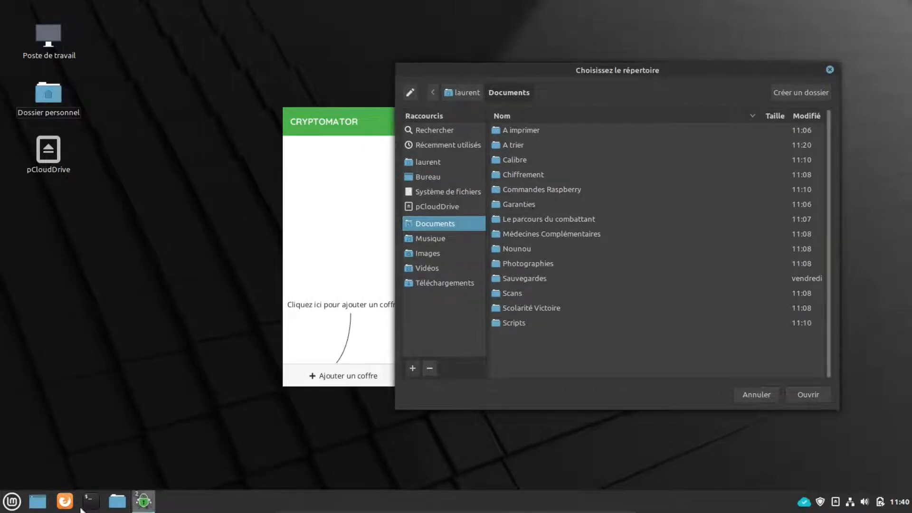
click(126, 503)
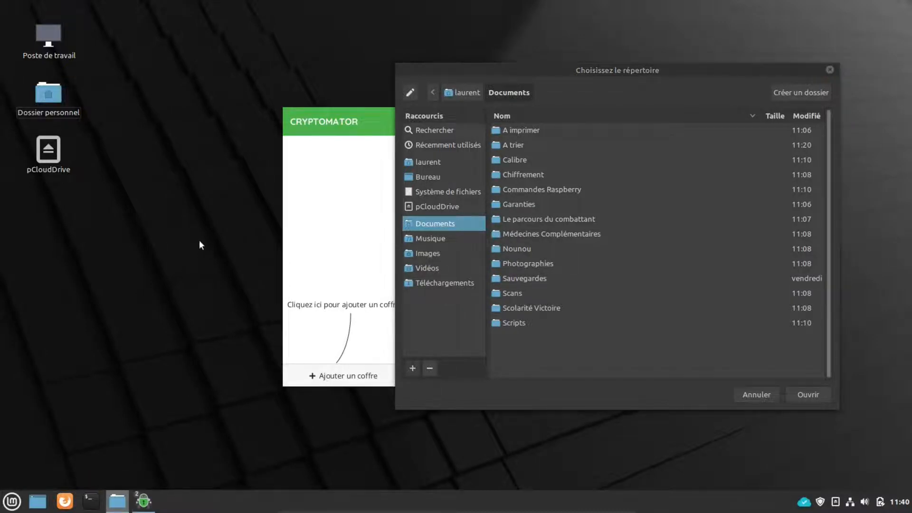
double_click(414, 177)
drag(462, 93, 259, 65)
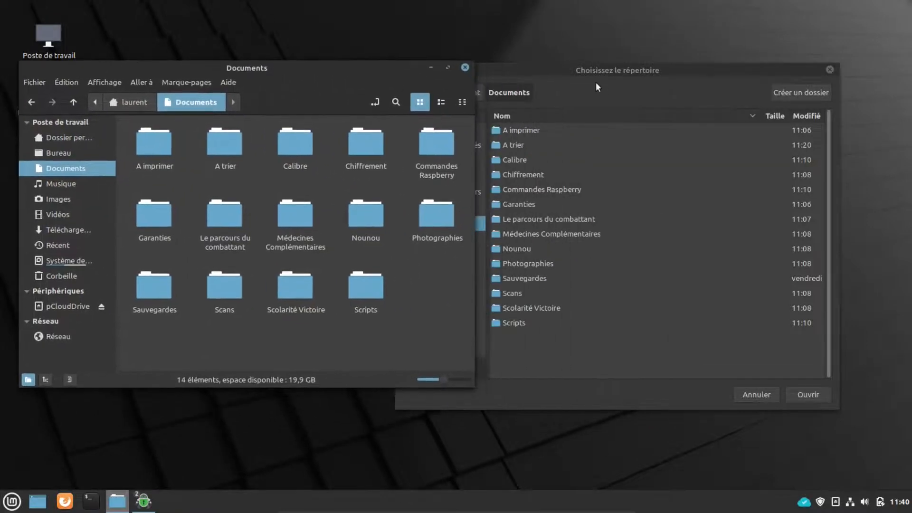
drag(660, 70, 709, 55)
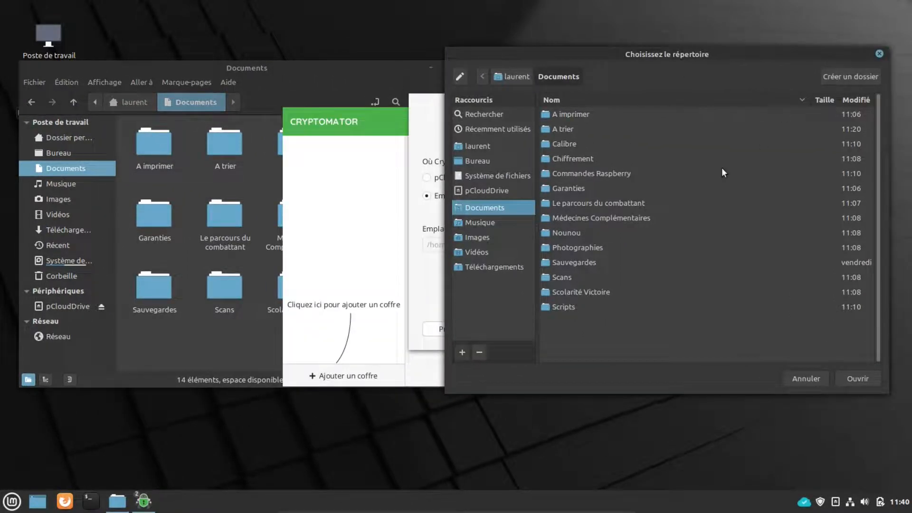
click(850, 378)
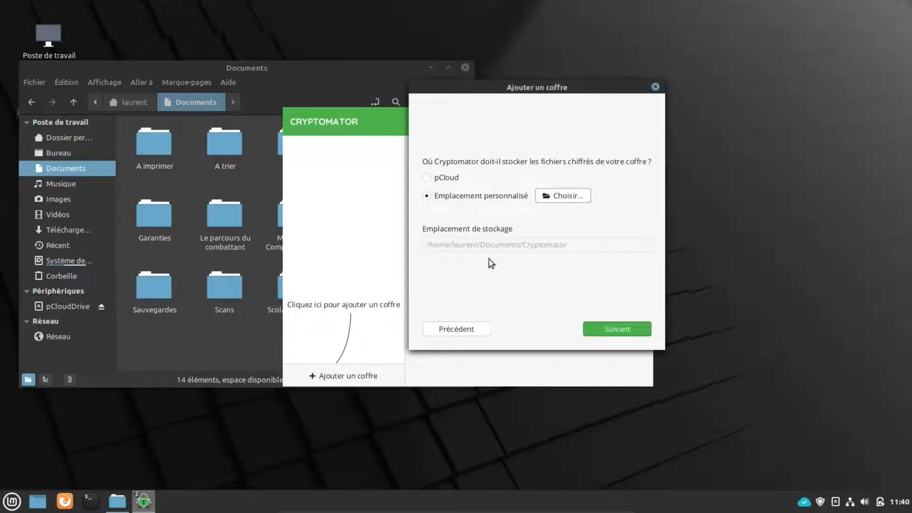
click(310, 64)
drag(537, 94, 673, 104)
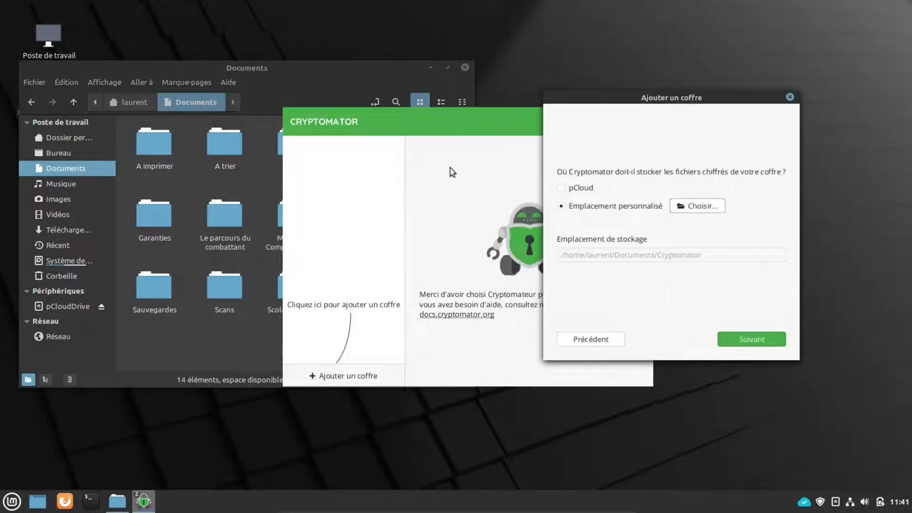
Step: Enter and confirm the vault password, decline a recovery key ('Non merci'), and create the vault
click(757, 340)
click(631, 140)
text(*****)
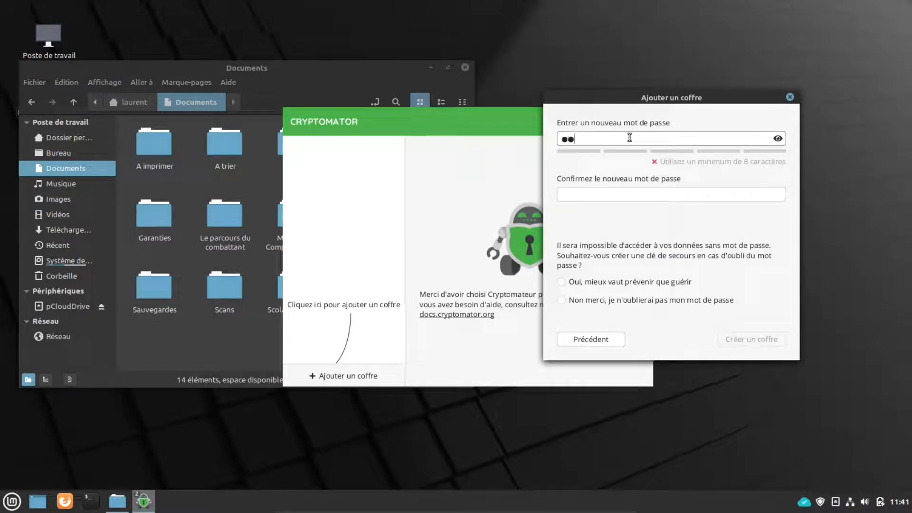
text(*********)
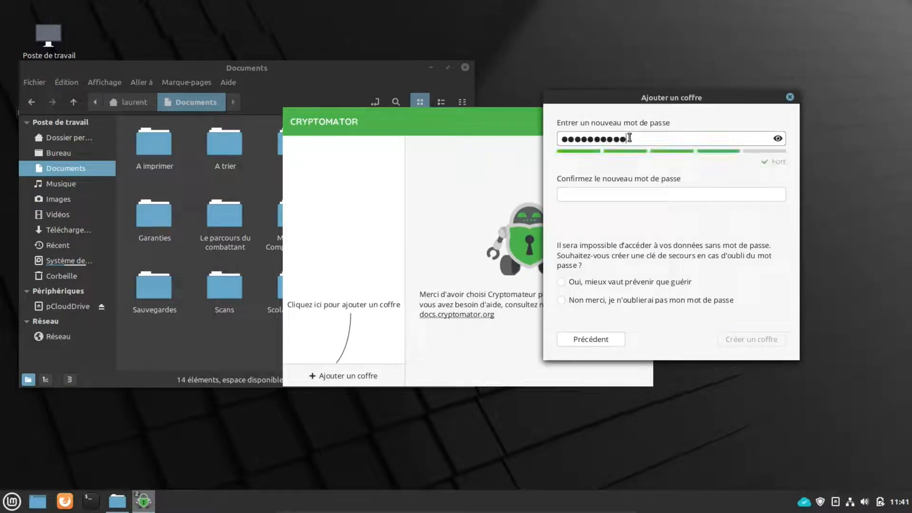
text(***********)
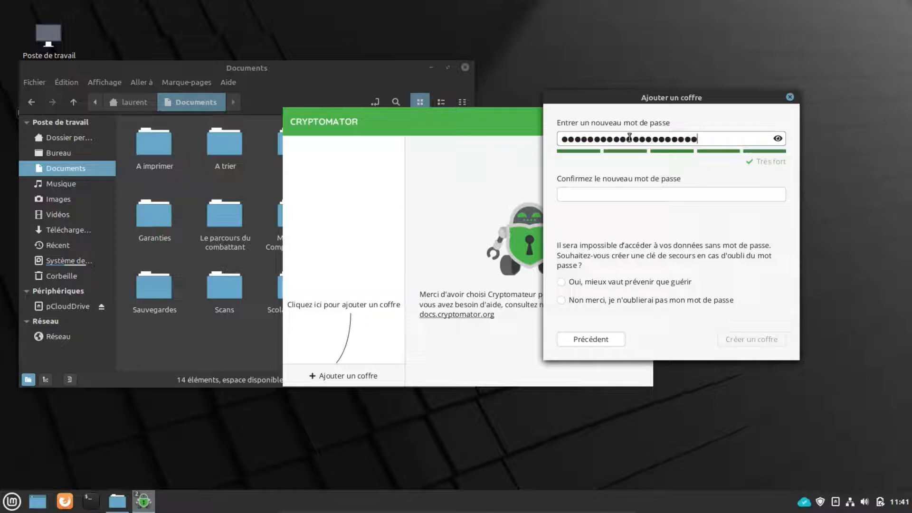
text(*****)
key(Tab)
text(*********)
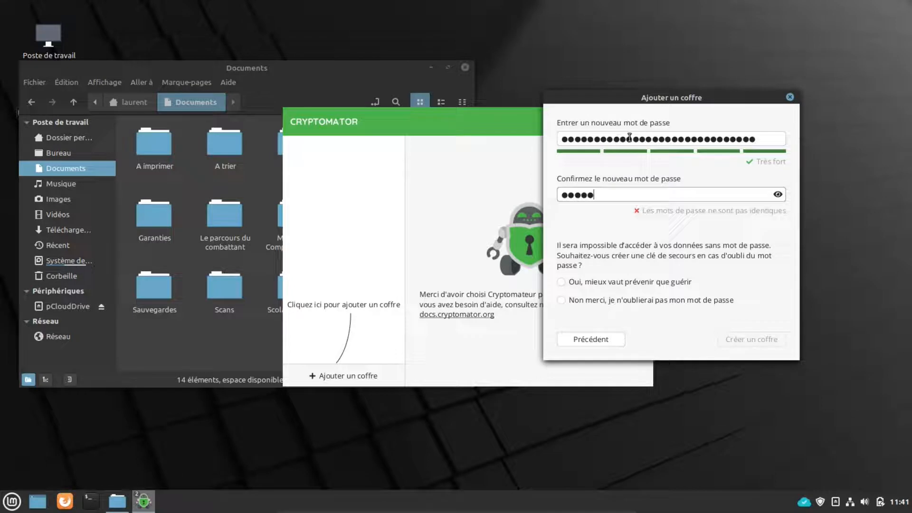
text(*********************)
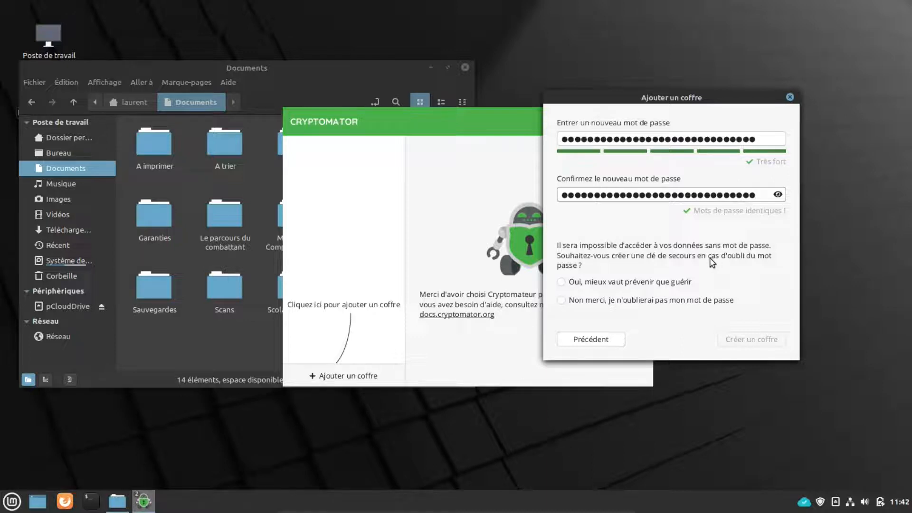
click(565, 301)
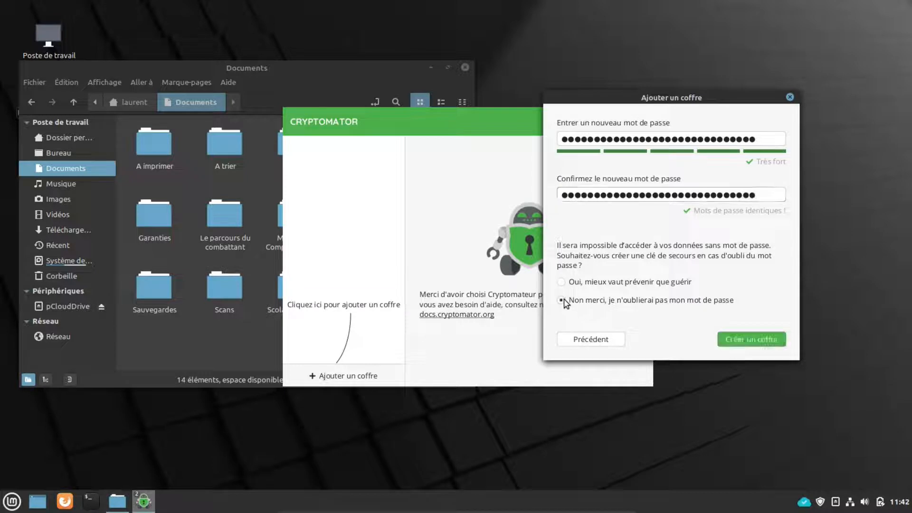
click(742, 341)
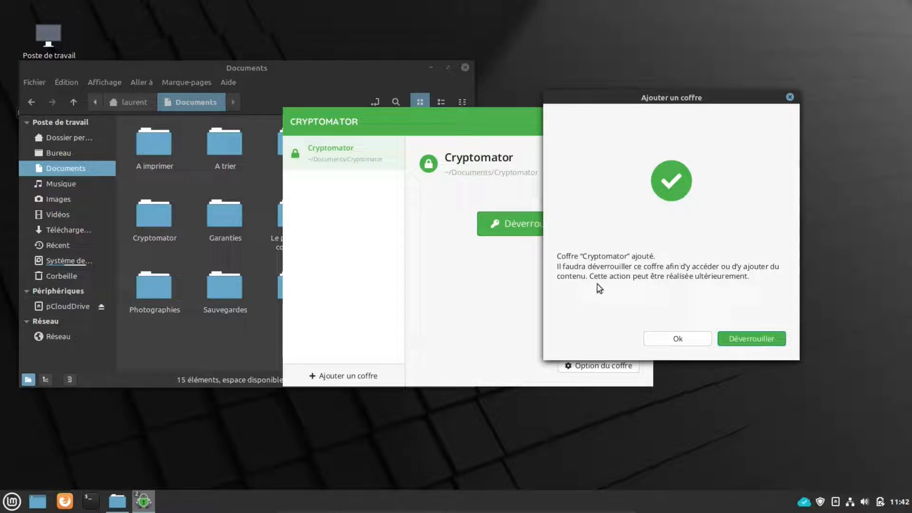
Step: Unlock the new Cryptomator vault by entering its password
click(756, 338)
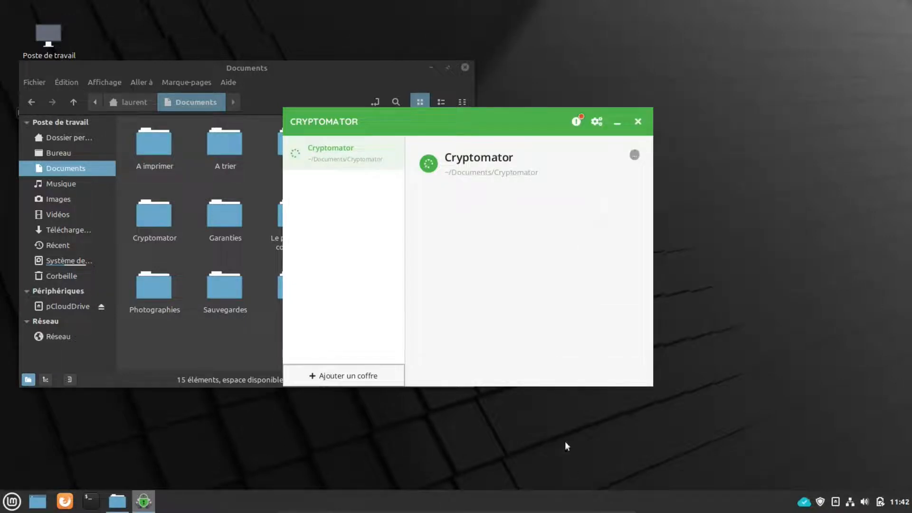
text(●●●●●●)
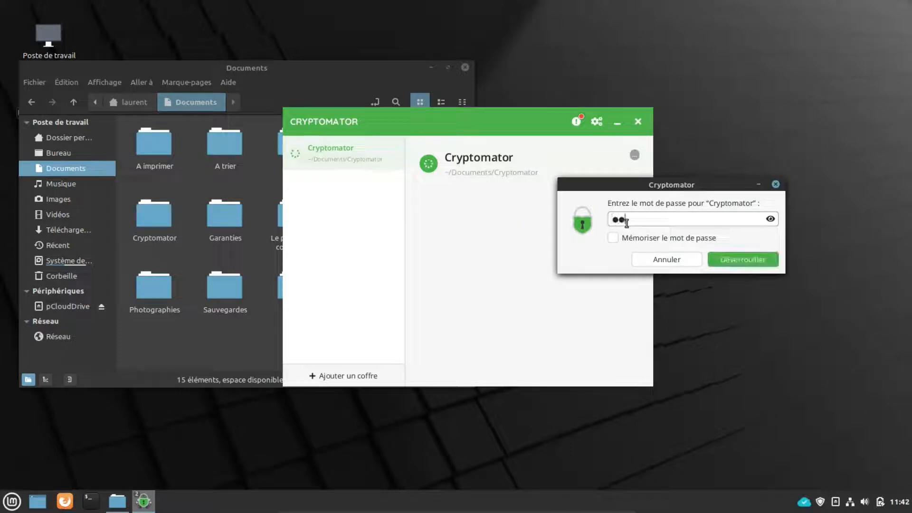
text(●●●●●●●●●)
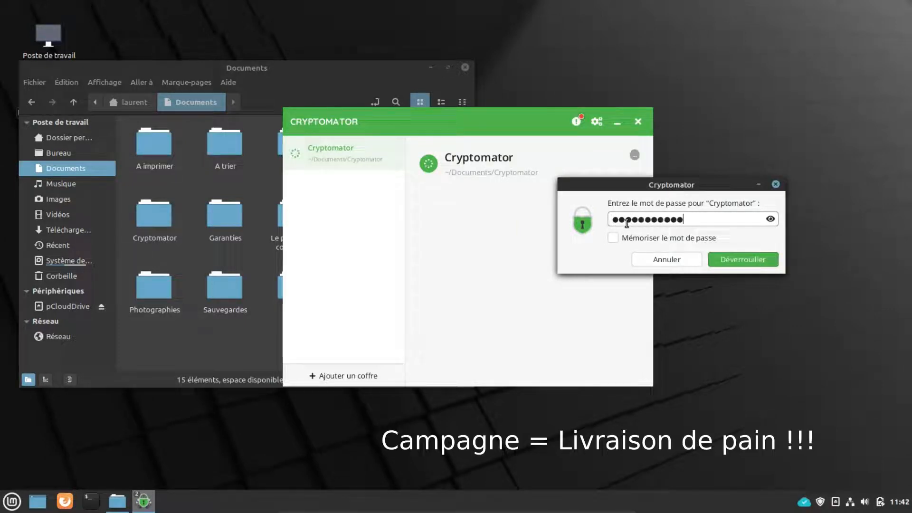
text(●●●●●●●●)
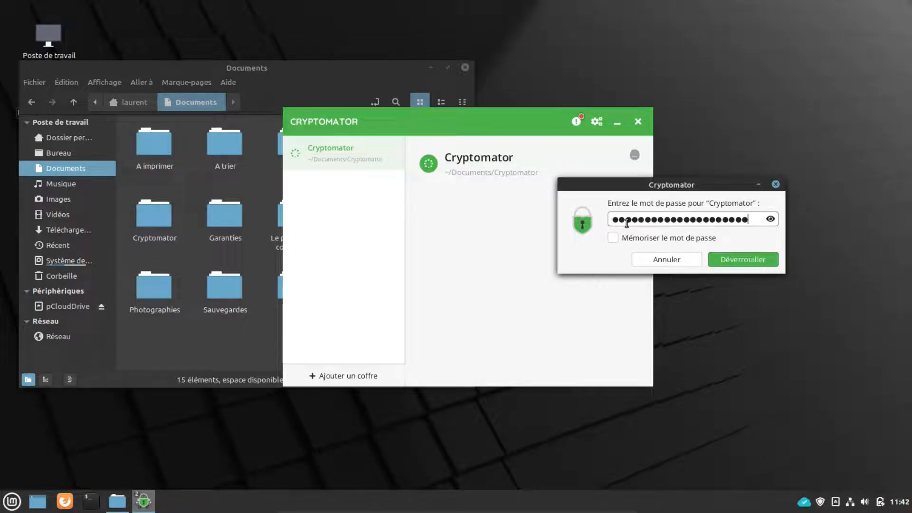
click(743, 259)
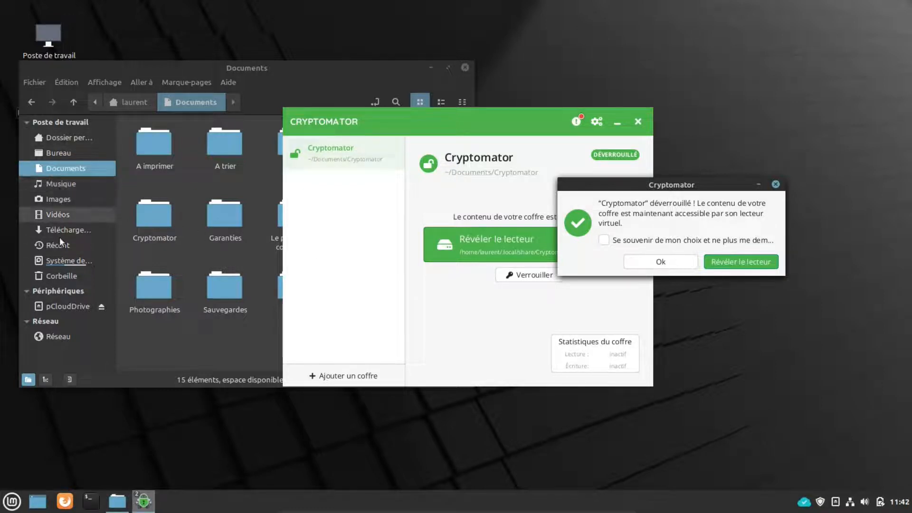
Step: Reveal the vault drive, bookmark the Cryptomator folder from mnt, and open BIENVENUE.rtf
click(756, 263)
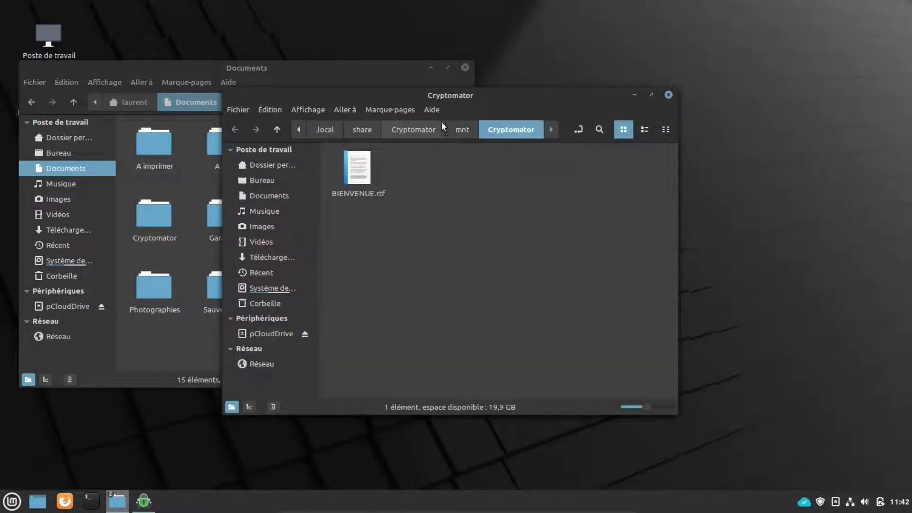
drag(446, 97, 568, 69)
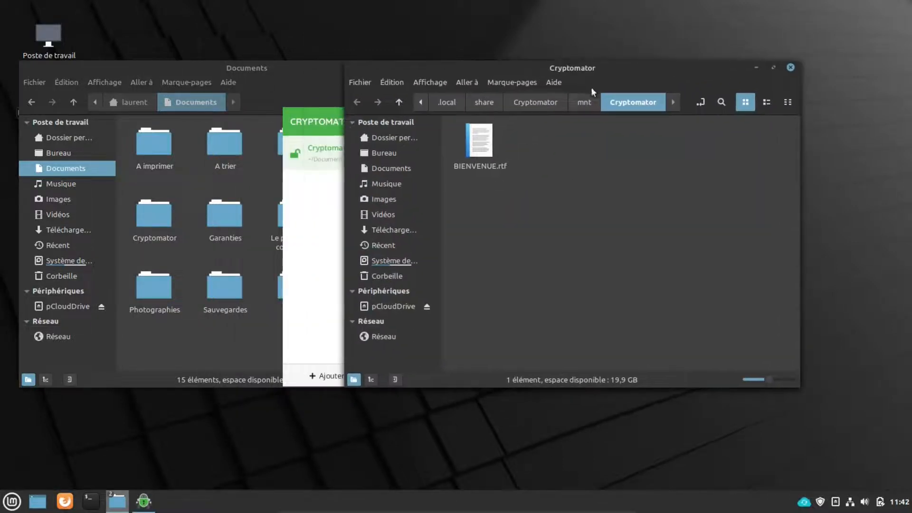
click(585, 102)
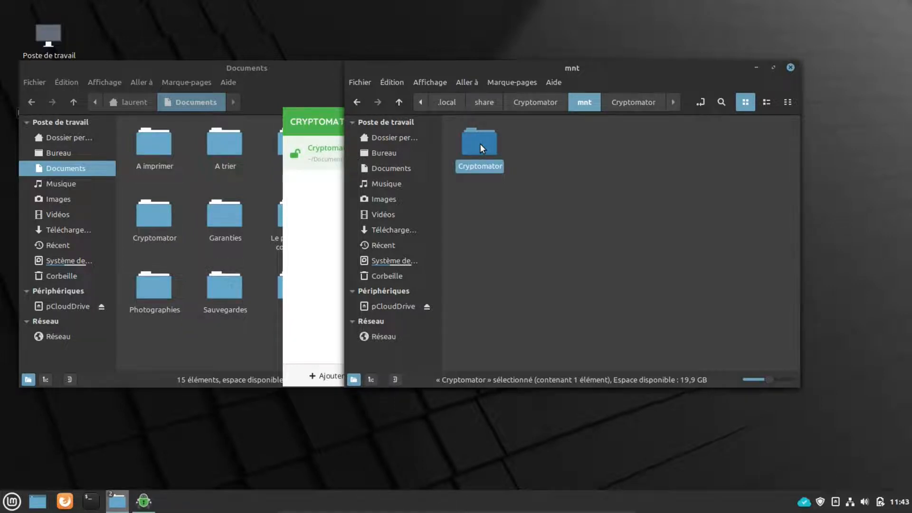
drag(479, 143, 385, 292)
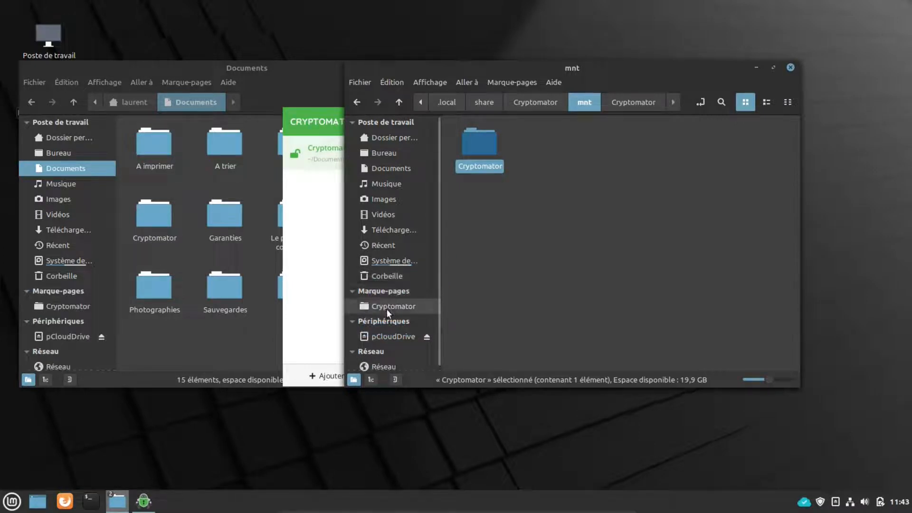
double_click(483, 148)
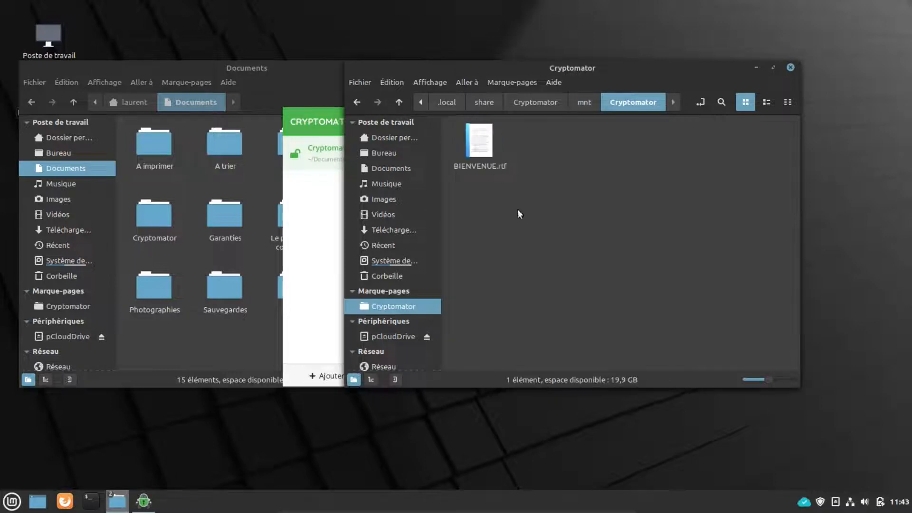
double_click(478, 142)
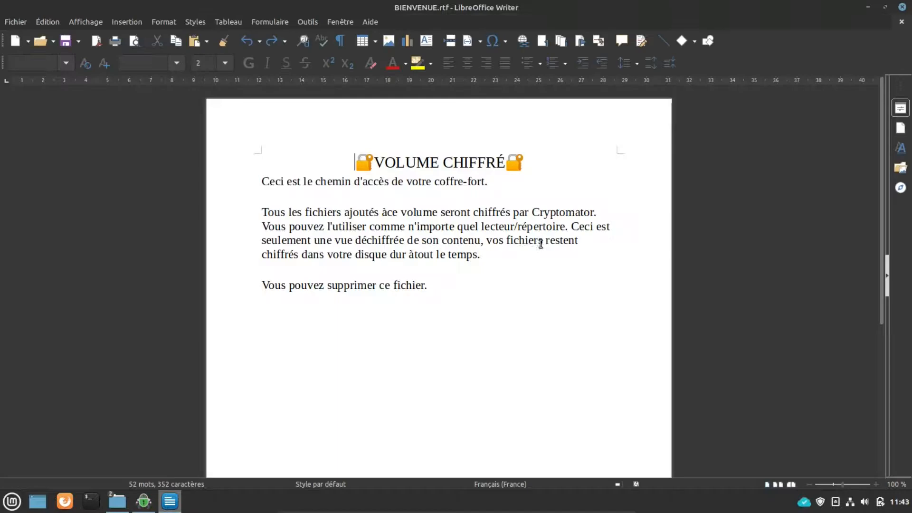
Step: Dismiss the tip of the day, close the BIENVENUE.rtf document, and move the vault window aside
click(566, 311)
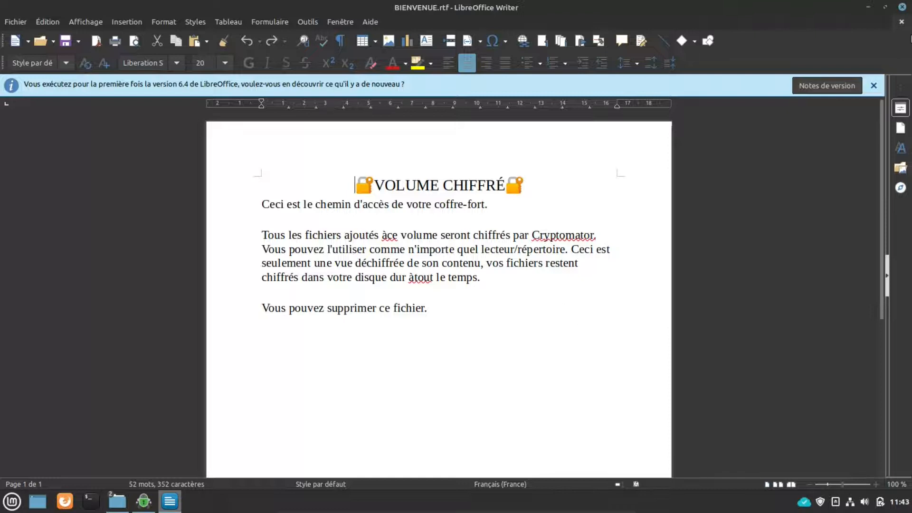
click(905, 8)
drag(588, 68, 640, 39)
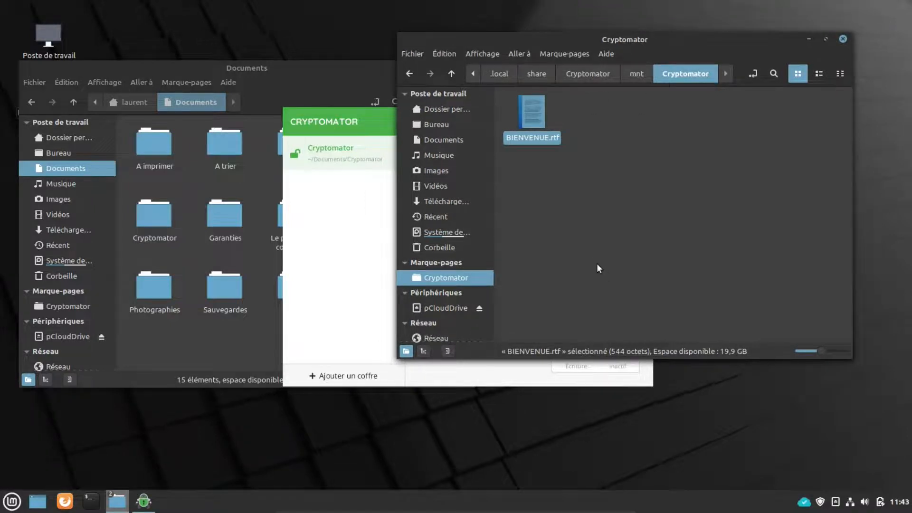
Step: Open the encrypted Cryptomator folder from Documents in the left file window
click(154, 215)
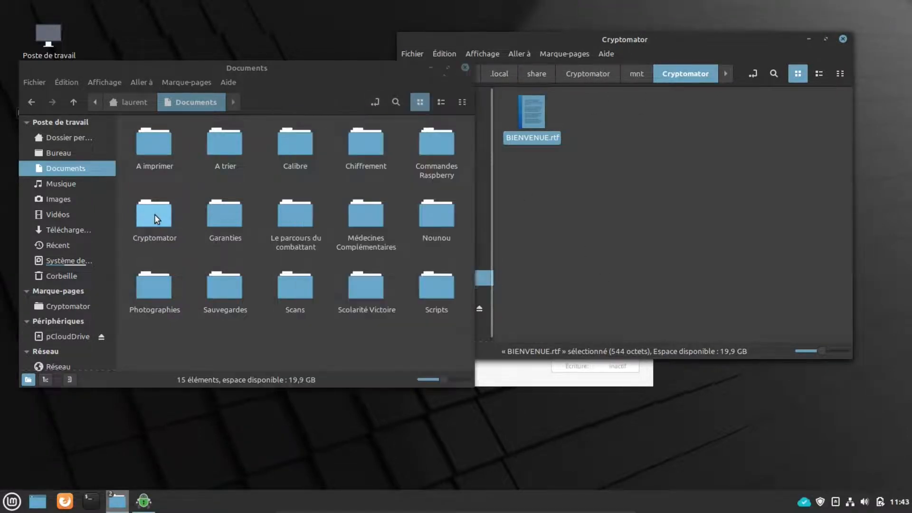
double_click(155, 214)
drag(257, 66, 257, 29)
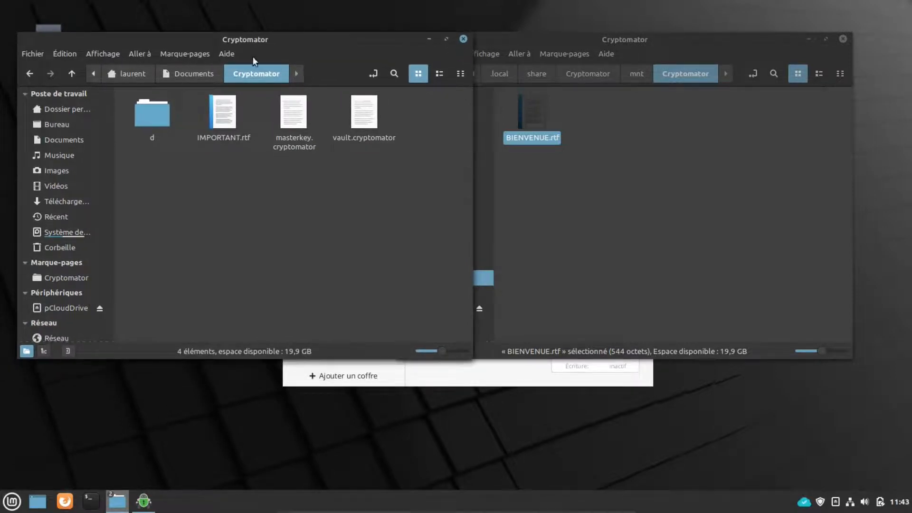
Step: In the right window, copy the Garanties folder of 10 PDF invoices from Documents
drag(649, 38, 669, 38)
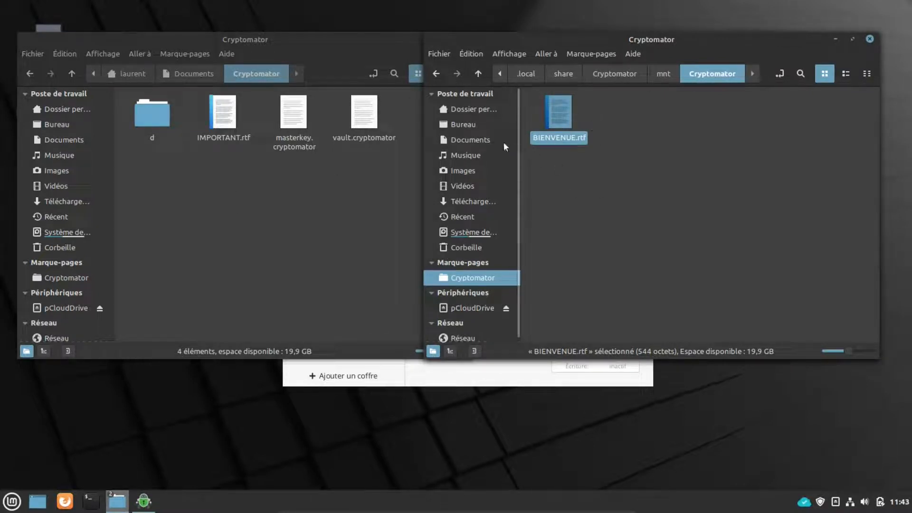
click(480, 139)
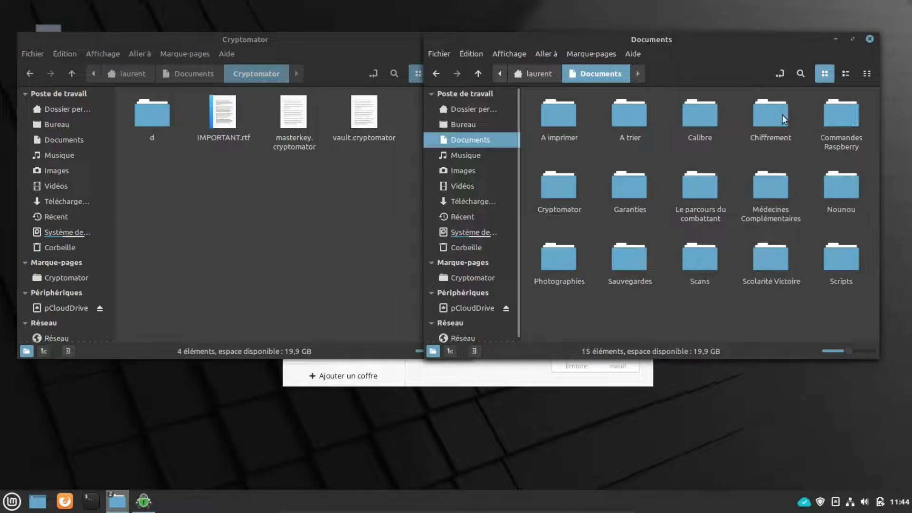
click(634, 194)
right_click(634, 194)
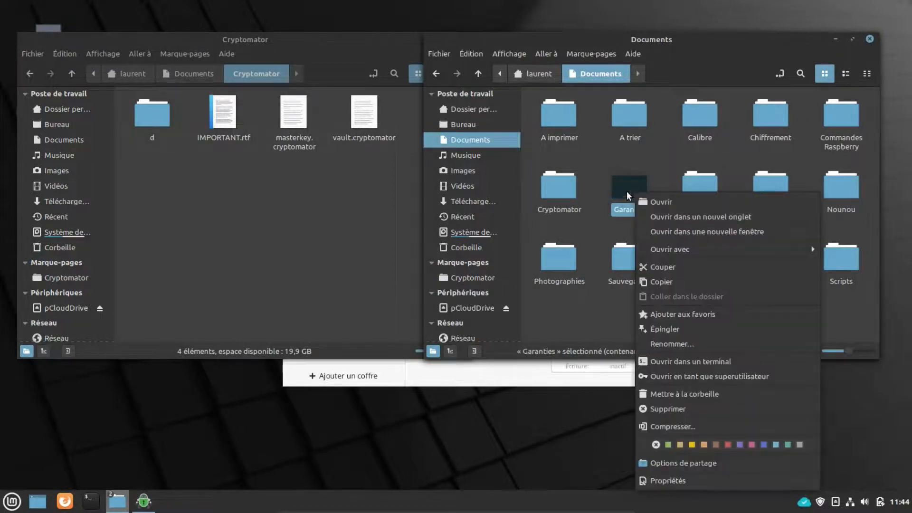
click(632, 187)
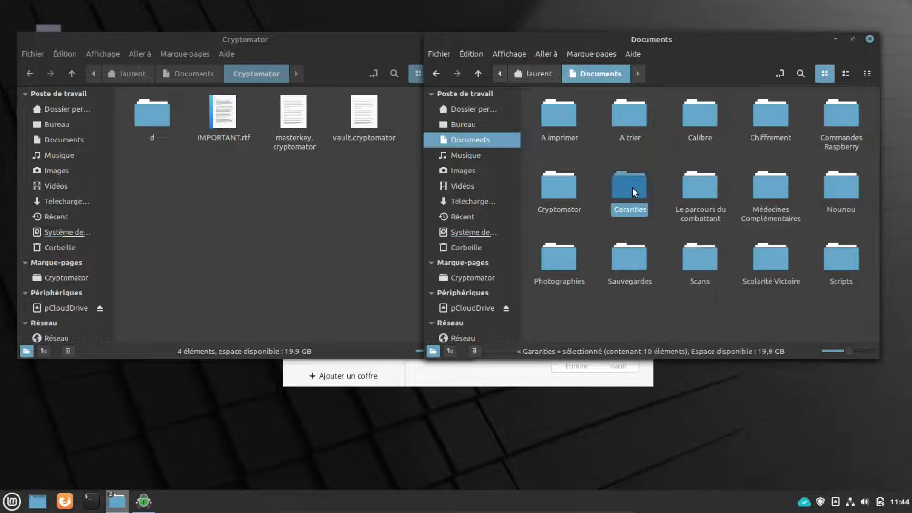
double_click(631, 187)
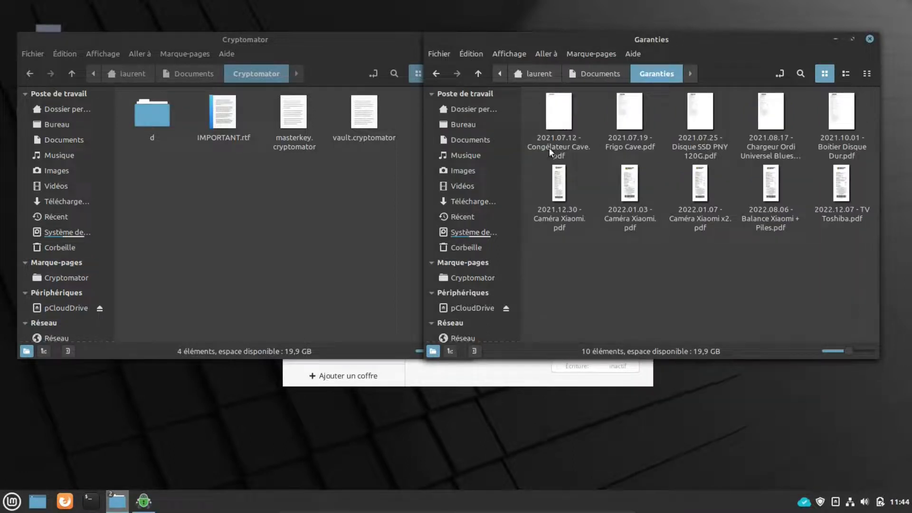
click(477, 74)
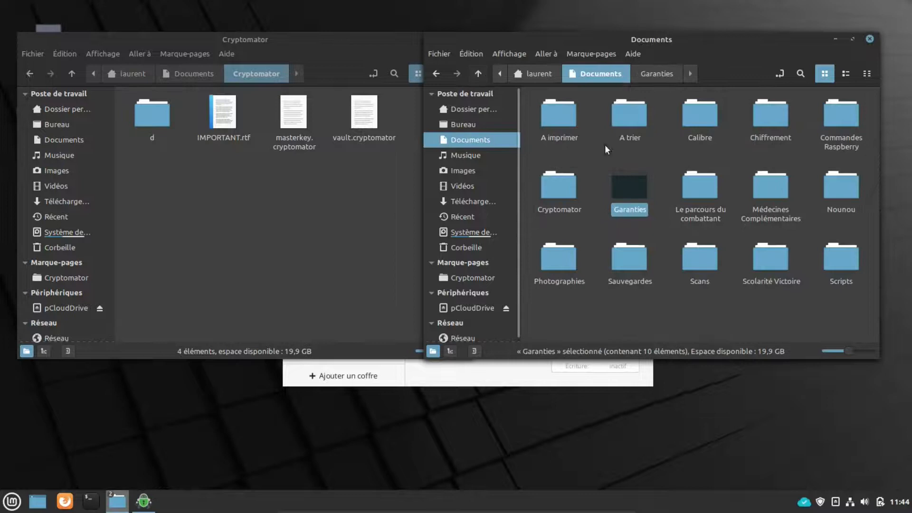
right_click(635, 188)
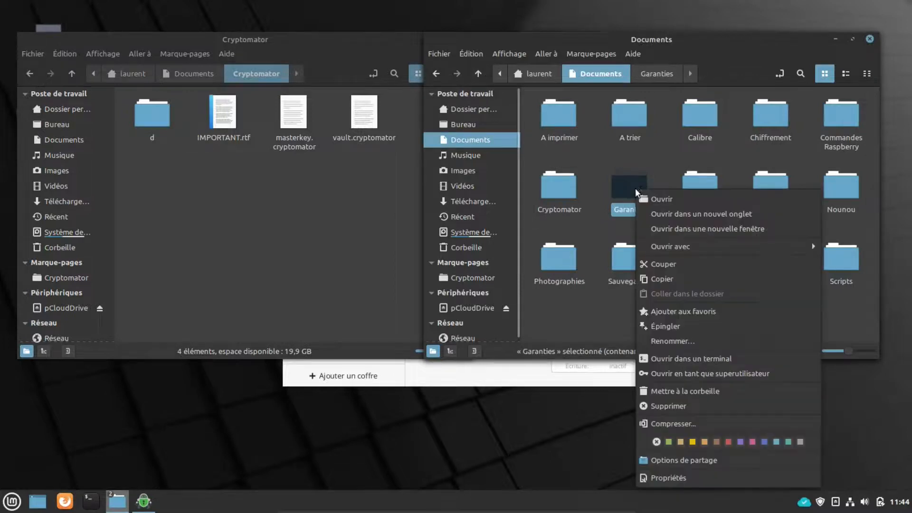
click(664, 280)
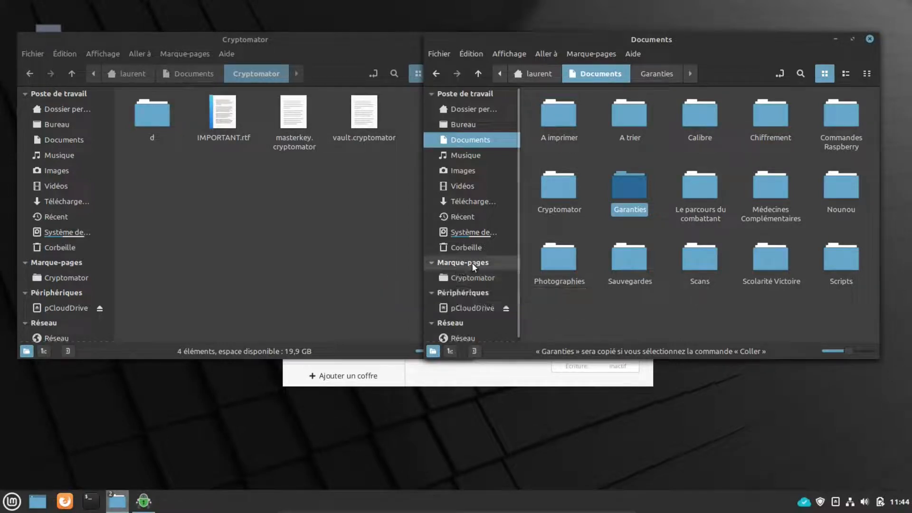
Step: Permanently delete BIENVENUE.rtf from the unlocked vault drive
click(473, 277)
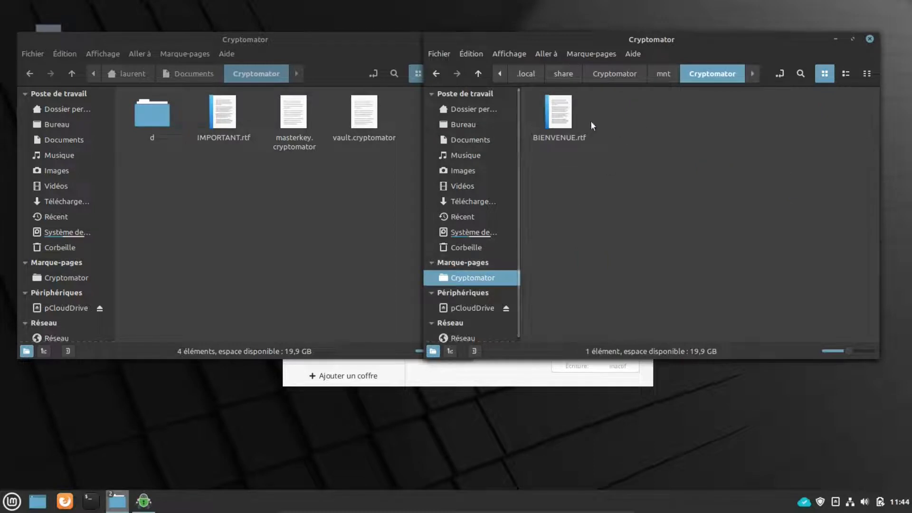
click(562, 117)
key(shift+Delete)
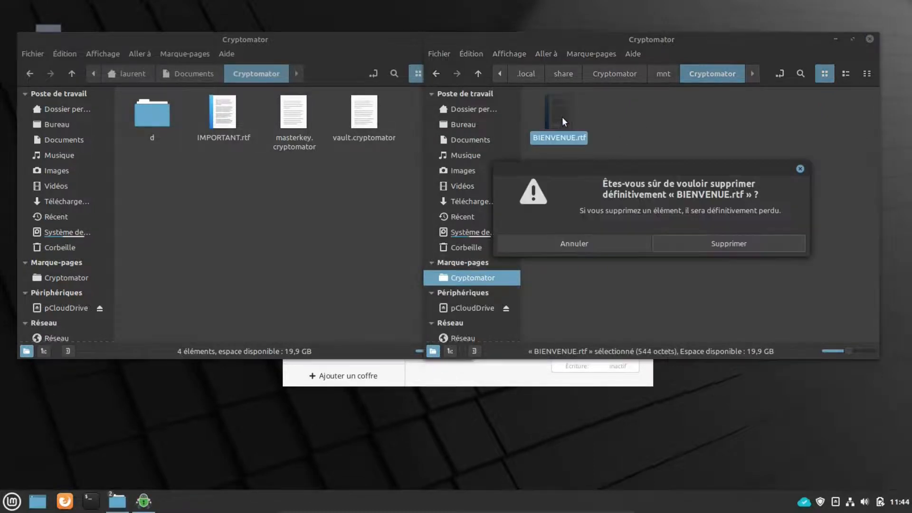
key(Return)
Step: Paste the Garanties folder into the empty vault drive
right_click(579, 113)
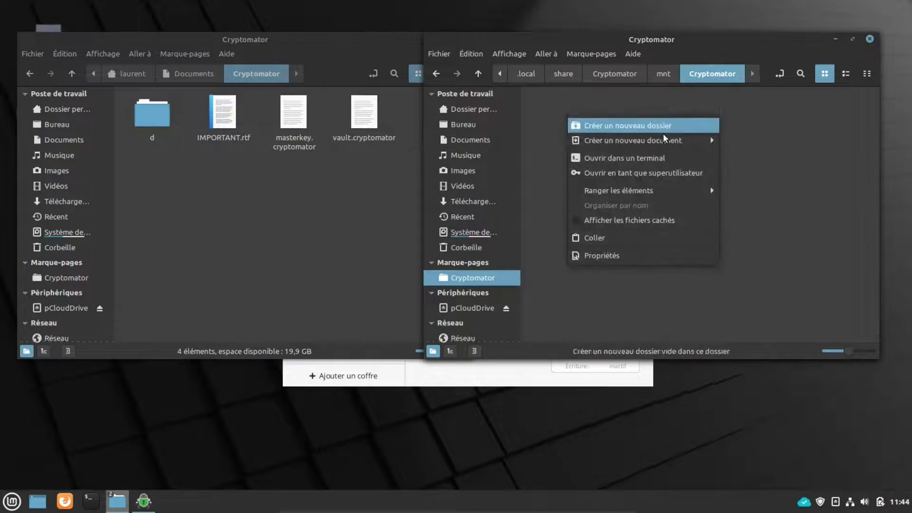
click(615, 238)
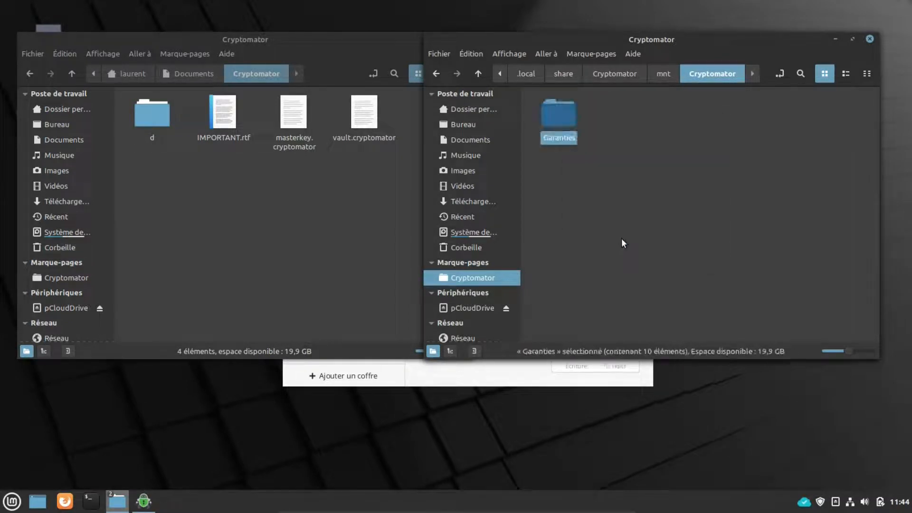
click(522, 384)
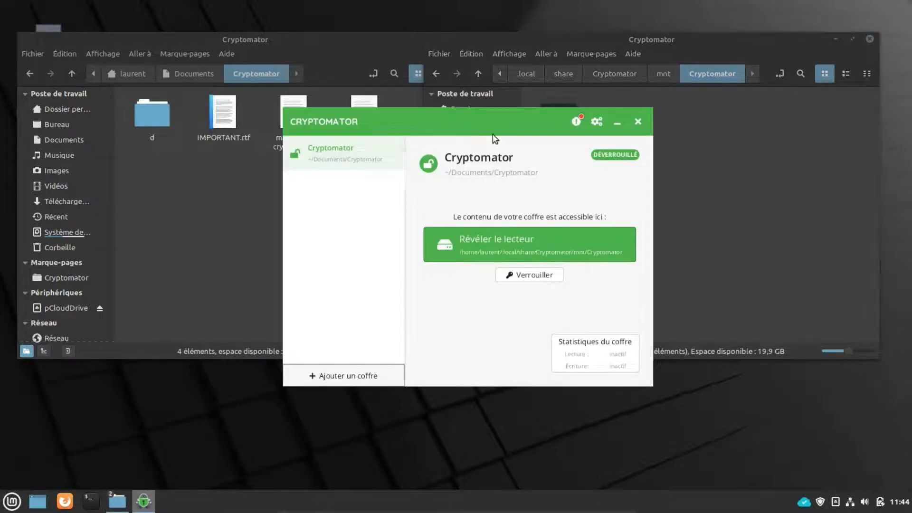
Step: Reveal the vault drive in the file manager from the Cryptomator window
drag(493, 135, 492, 170)
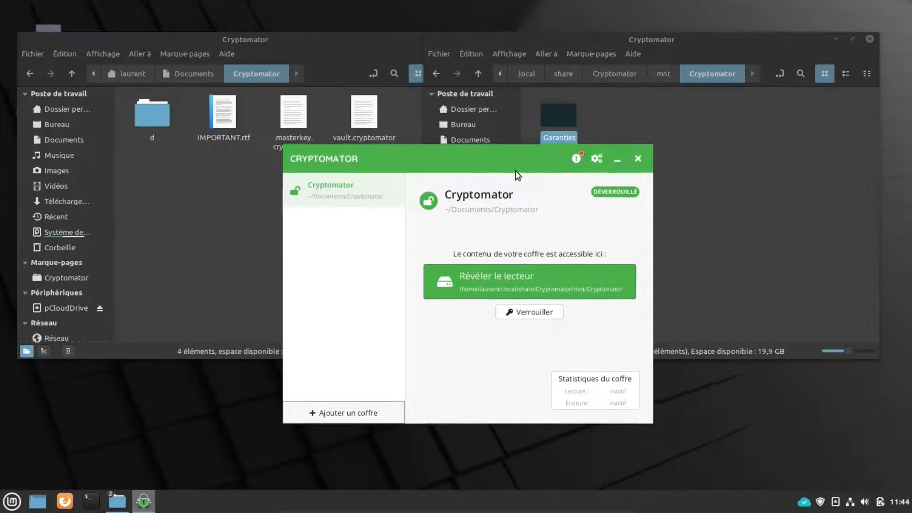
drag(515, 169, 504, 189)
click(508, 296)
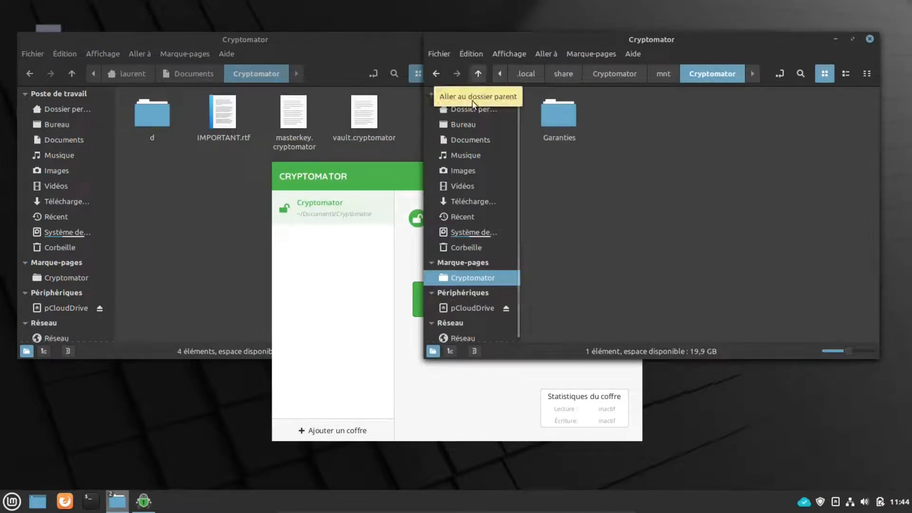
Step: Copy the Scans folder (41 items) from Documents
click(474, 135)
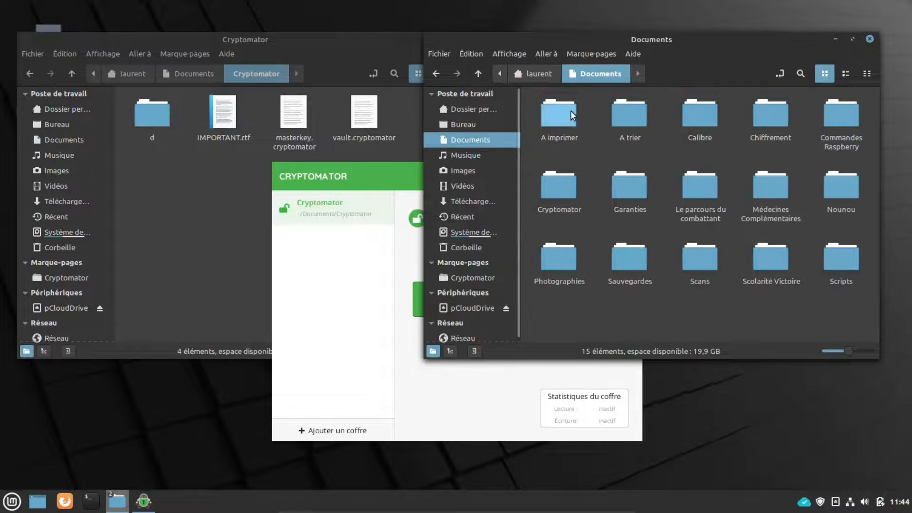
right_click(692, 257)
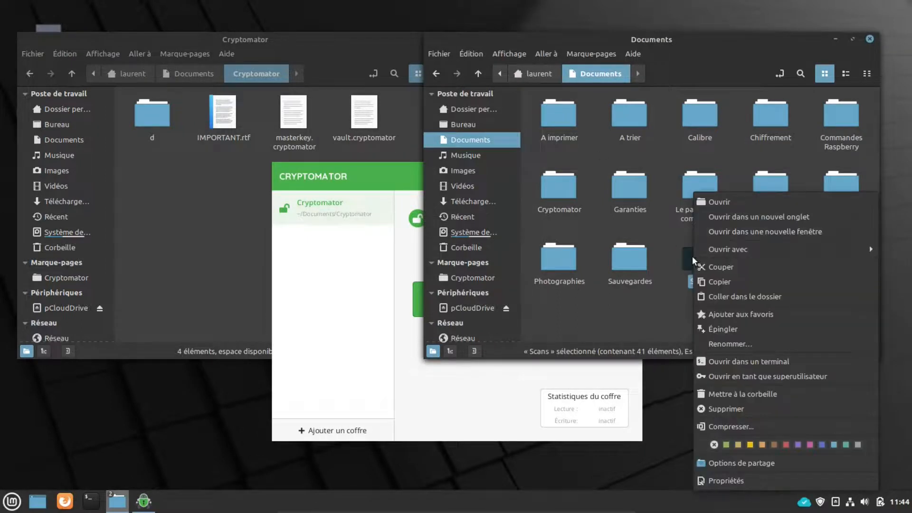
click(726, 282)
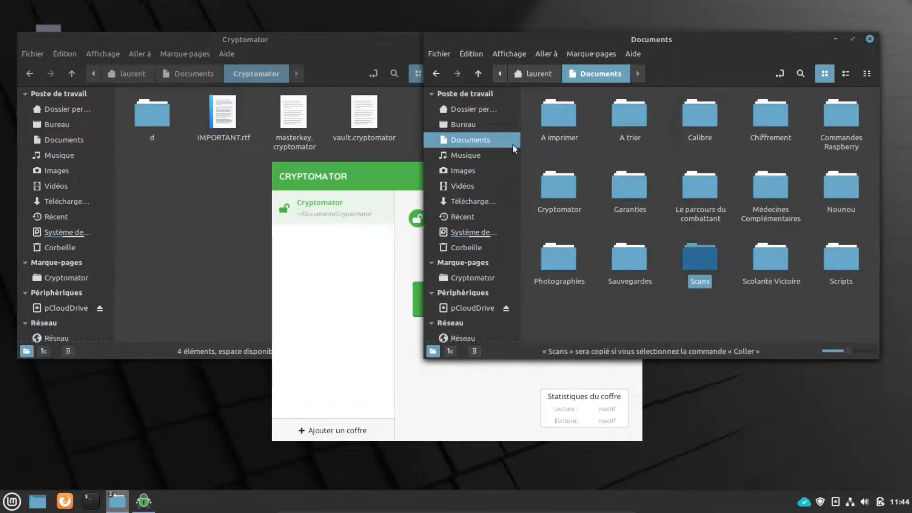
Step: Paste the Scans folder into the vault drive
click(473, 277)
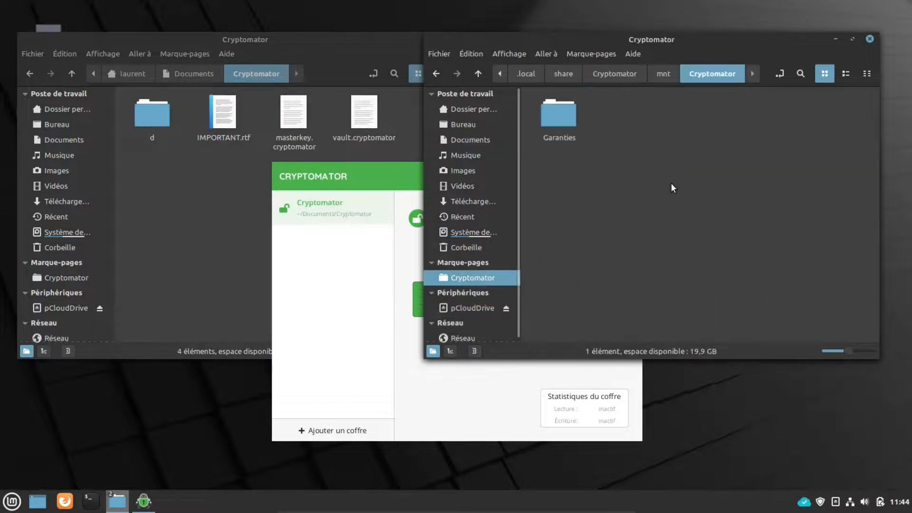
right_click(642, 152)
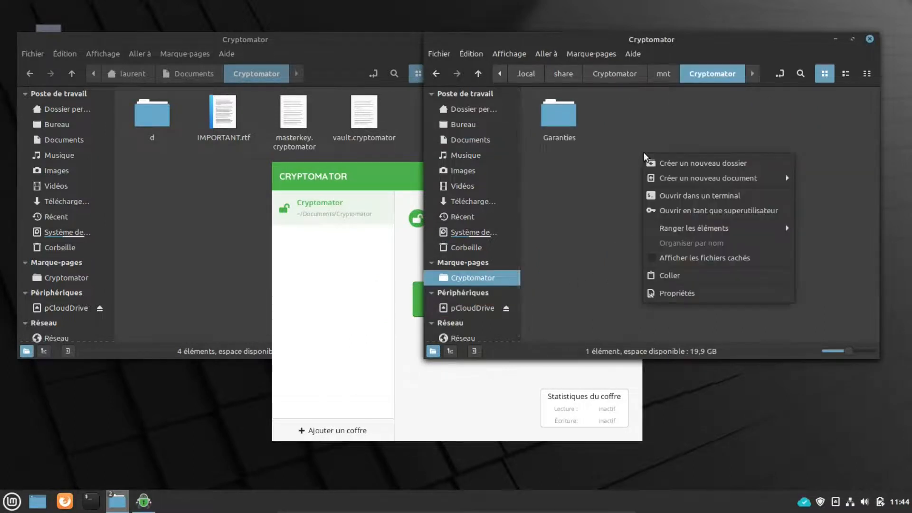
click(677, 276)
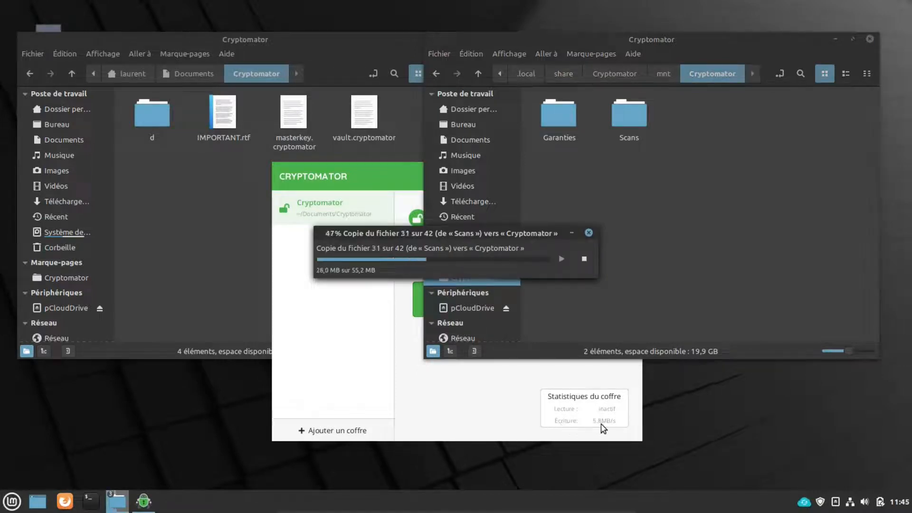
Step: Check the Garanties and Scans folders inside the vault, then return to Documents
click(621, 131)
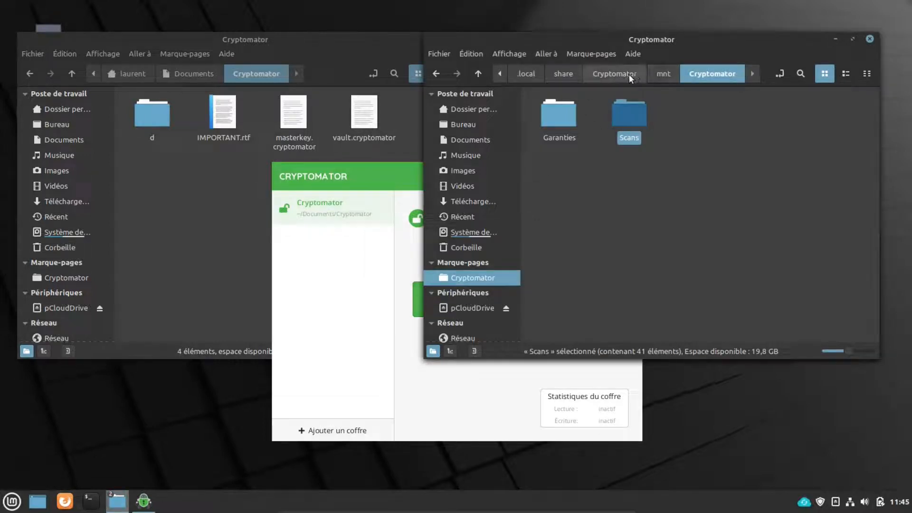
double_click(560, 116)
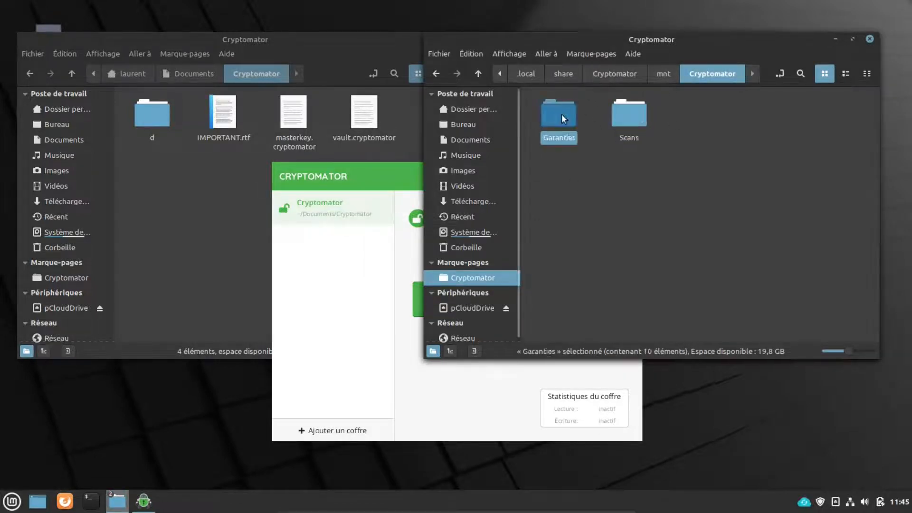
click(477, 72)
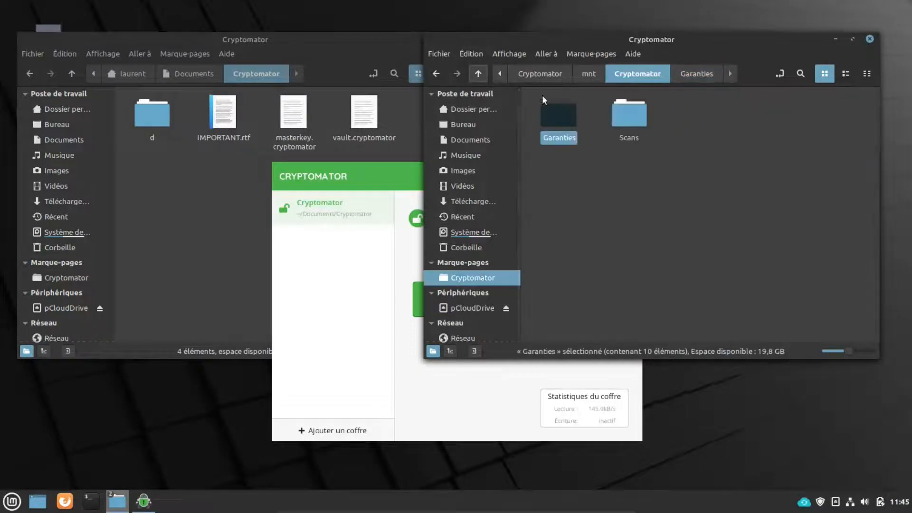
double_click(643, 117)
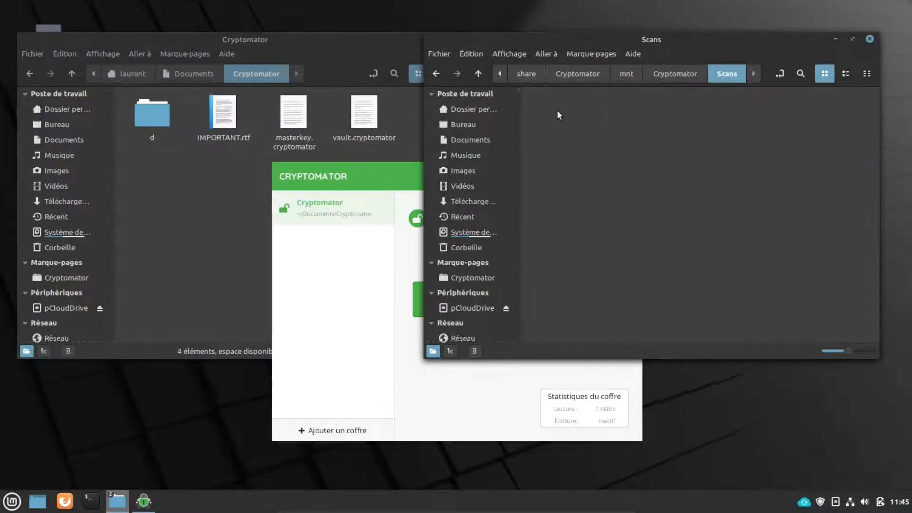
click(480, 74)
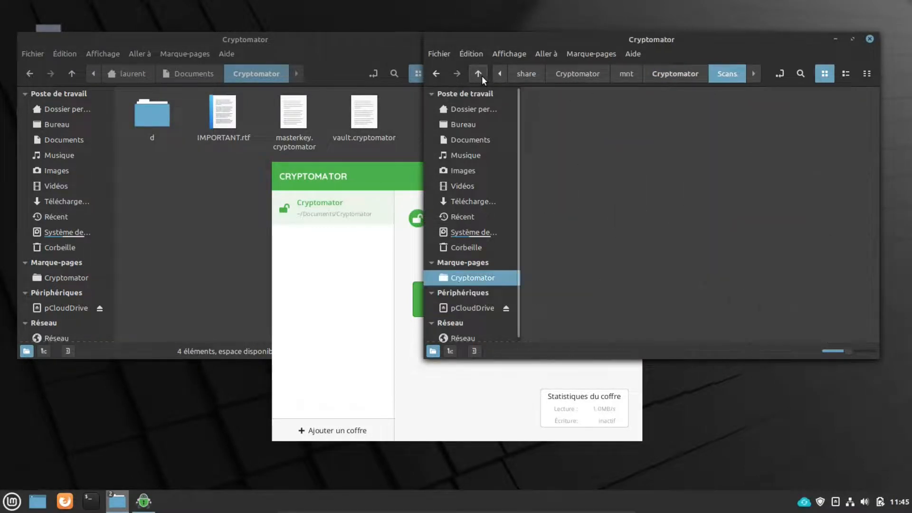
click(477, 125)
click(477, 139)
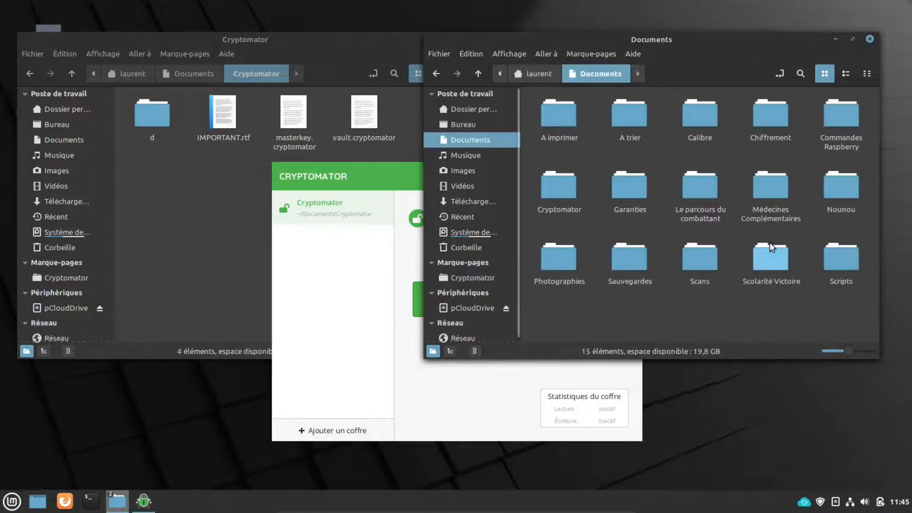
Step: Copy the Accès distant PC.xlsx spreadsheet from the A trier folder
double_click(619, 119)
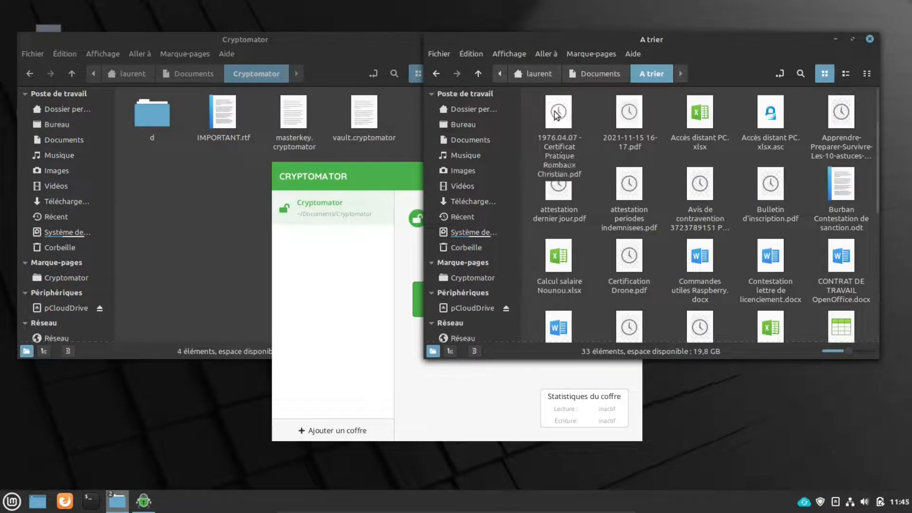
right_click(705, 122)
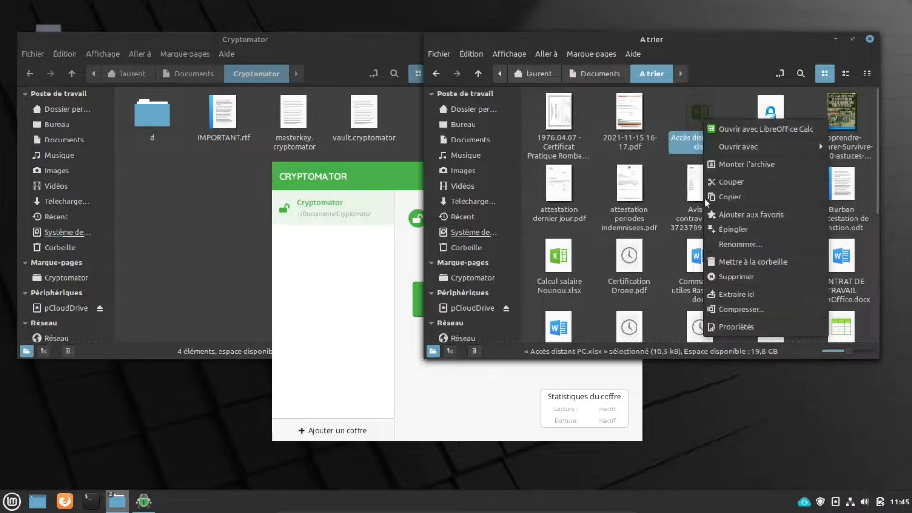
click(760, 198)
click(478, 73)
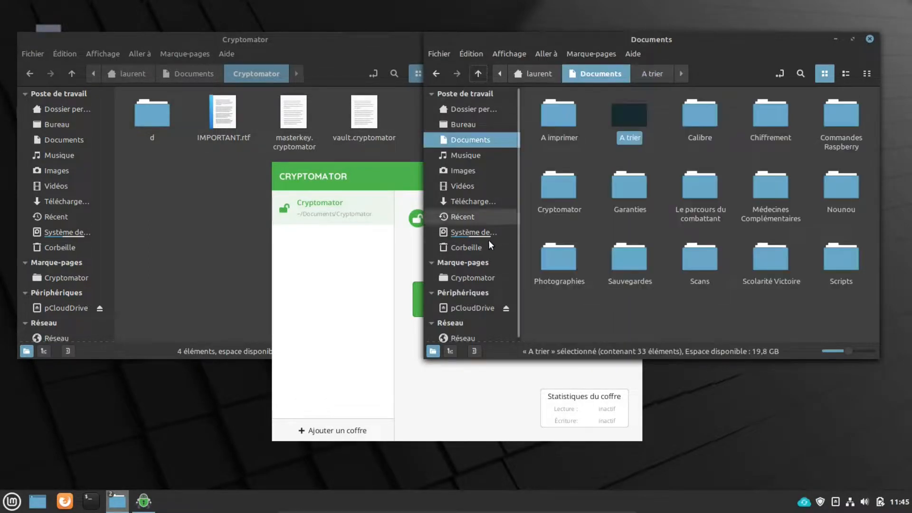
Step: Paste the spreadsheet into the vault drive, which now holds 3 items
click(483, 279)
right_click(672, 160)
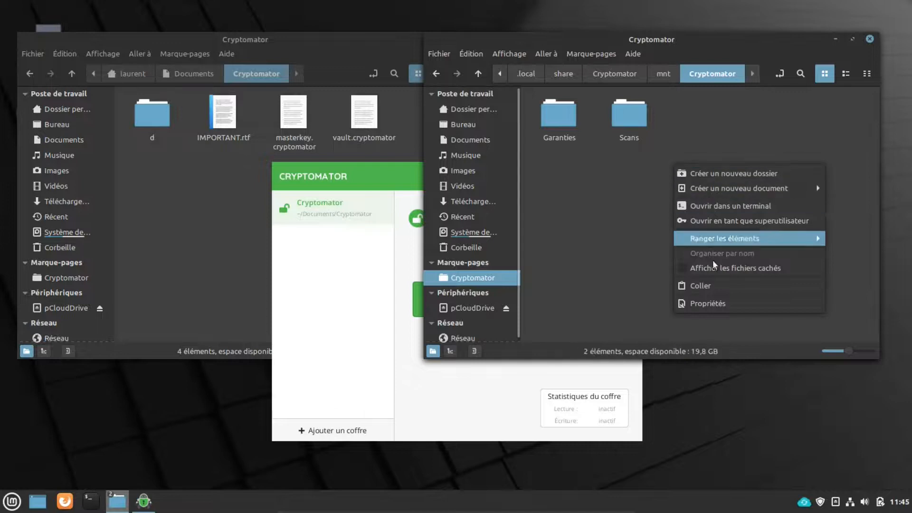
click(712, 285)
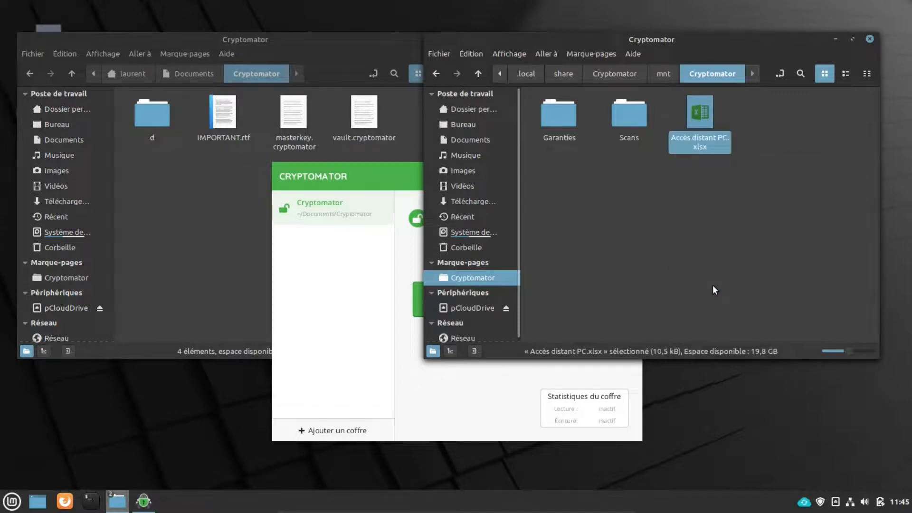
click(698, 162)
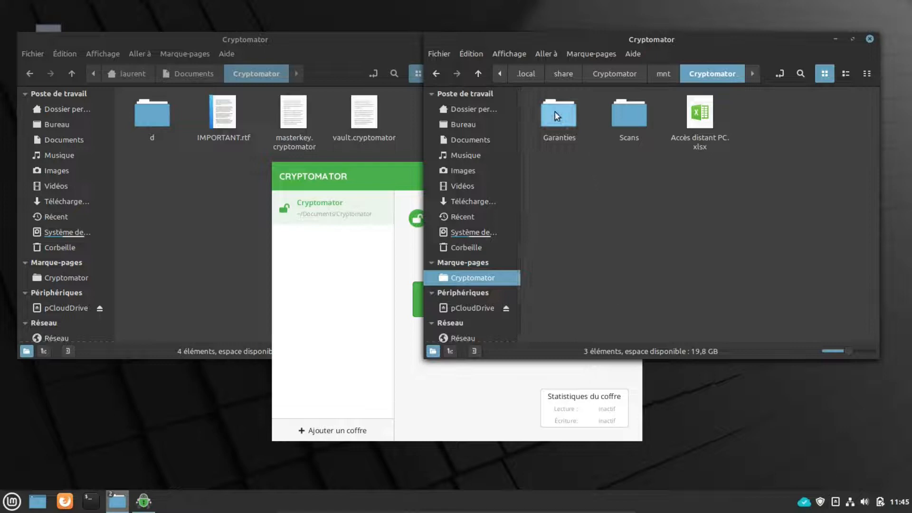
click(229, 169)
Step: Open Documents > Cryptomator > d and browse into the 3J encrypted subfolder
click(63, 139)
double_click(151, 186)
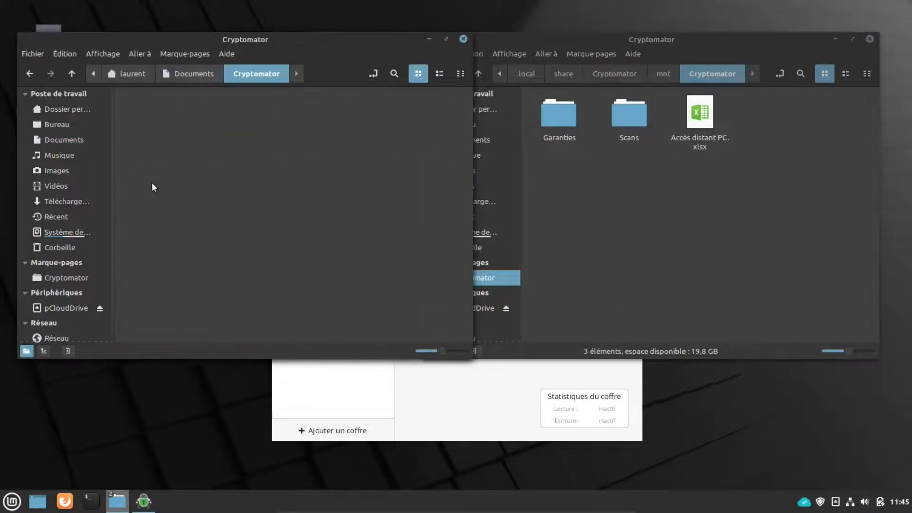
double_click(154, 114)
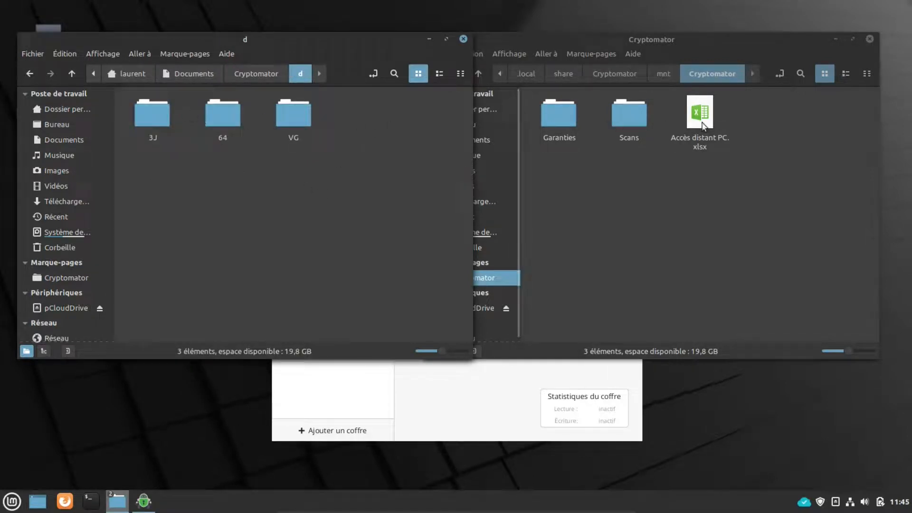
double_click(143, 115)
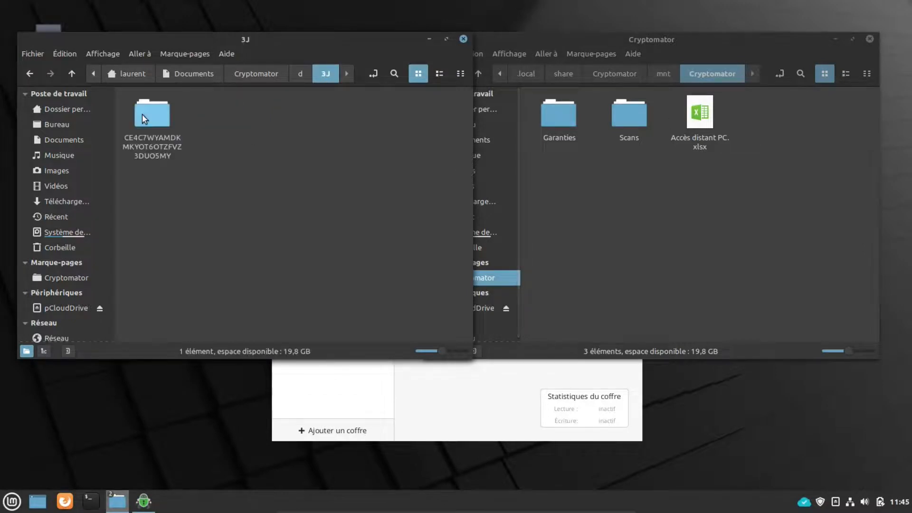
double_click(149, 112)
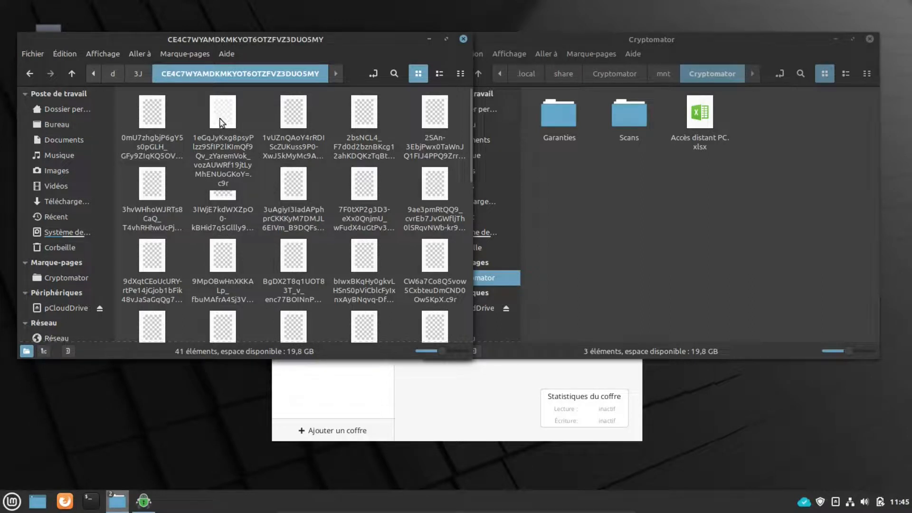
click(72, 74)
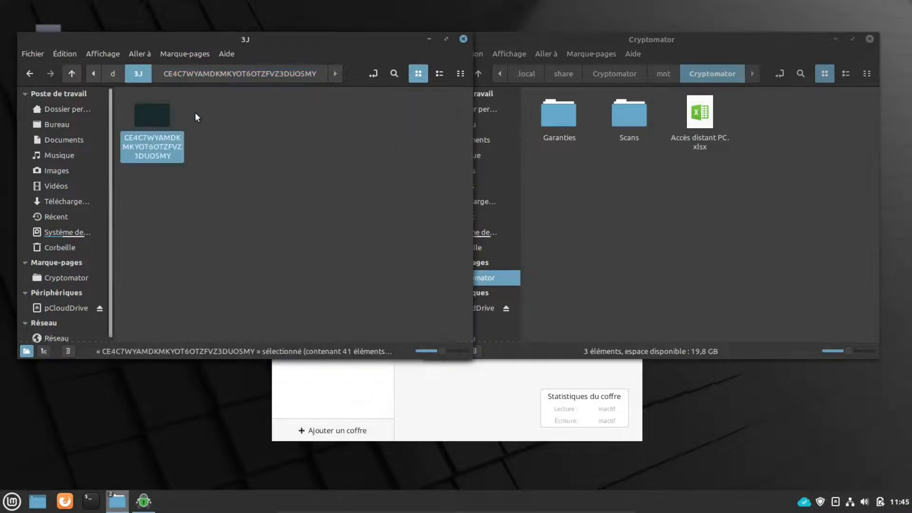
click(73, 74)
Step: Browse the 64 subfolder, then open VG, which holds three .c9r entries
double_click(229, 112)
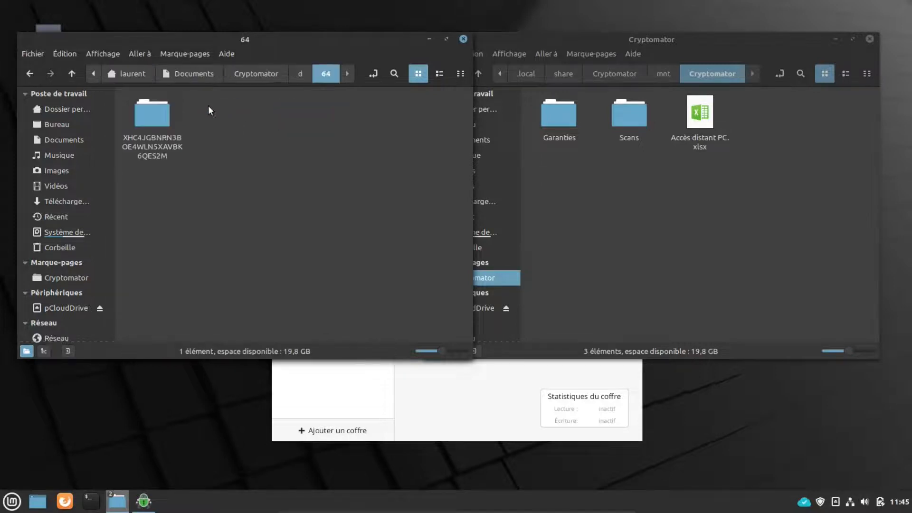
double_click(162, 121)
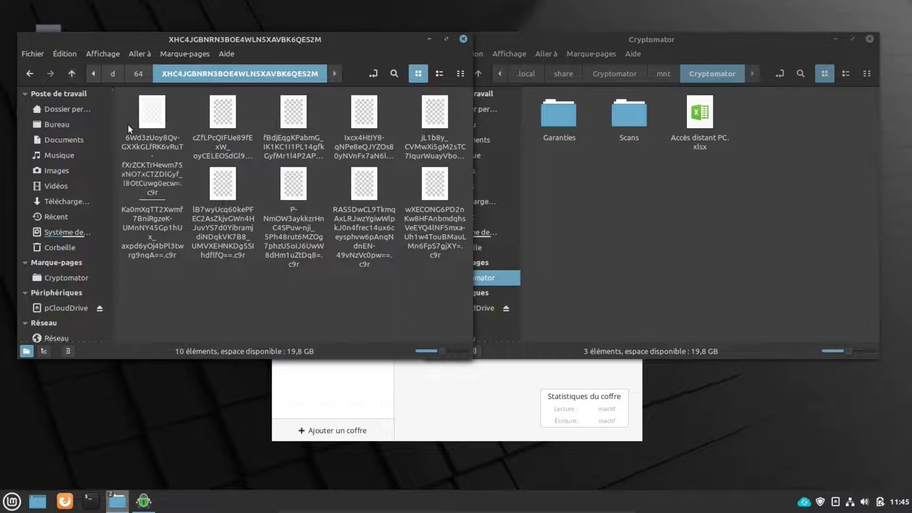
click(71, 73)
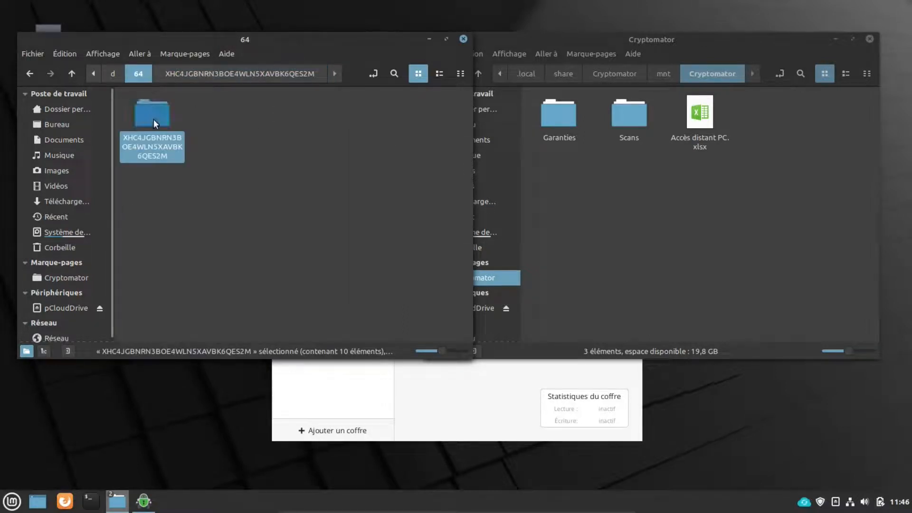
click(71, 74)
double_click(307, 116)
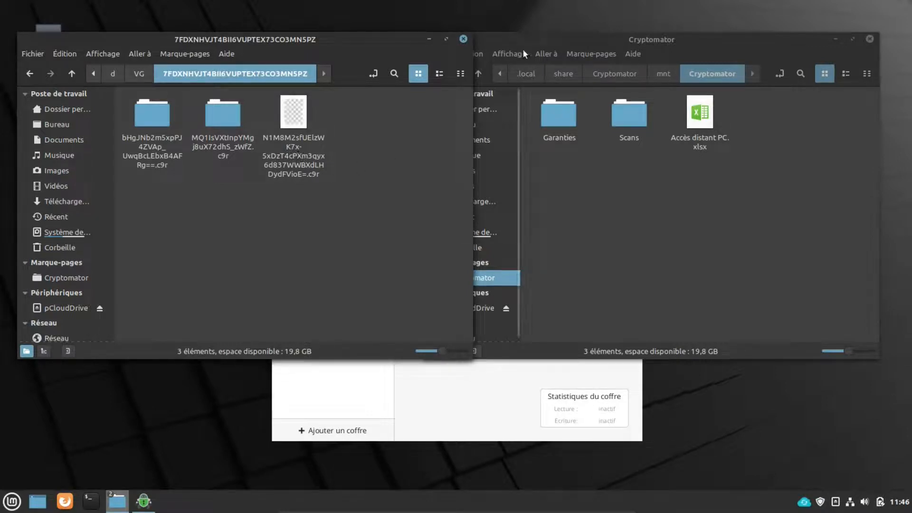
click(804, 501)
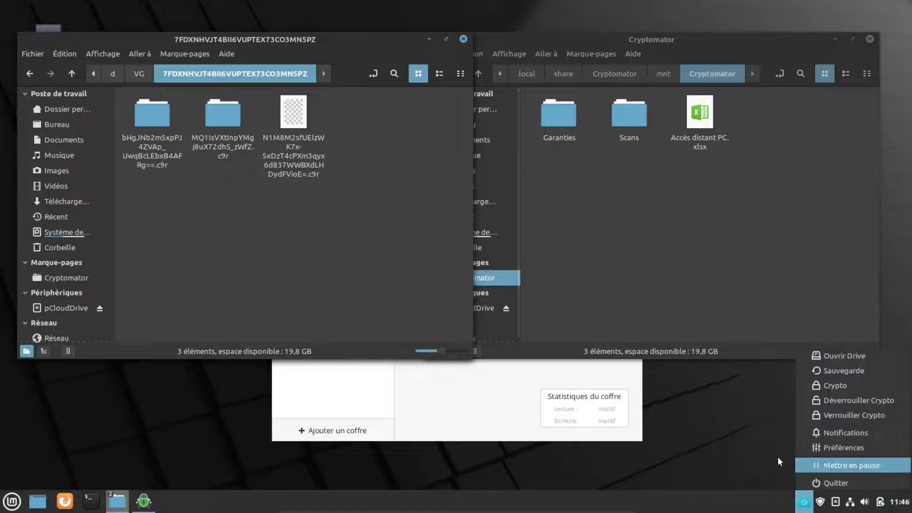
click(834, 446)
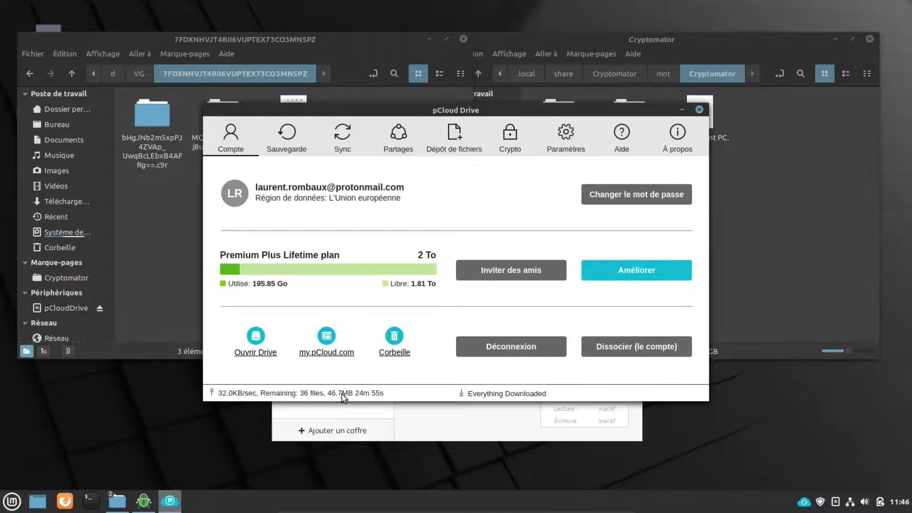
click(683, 110)
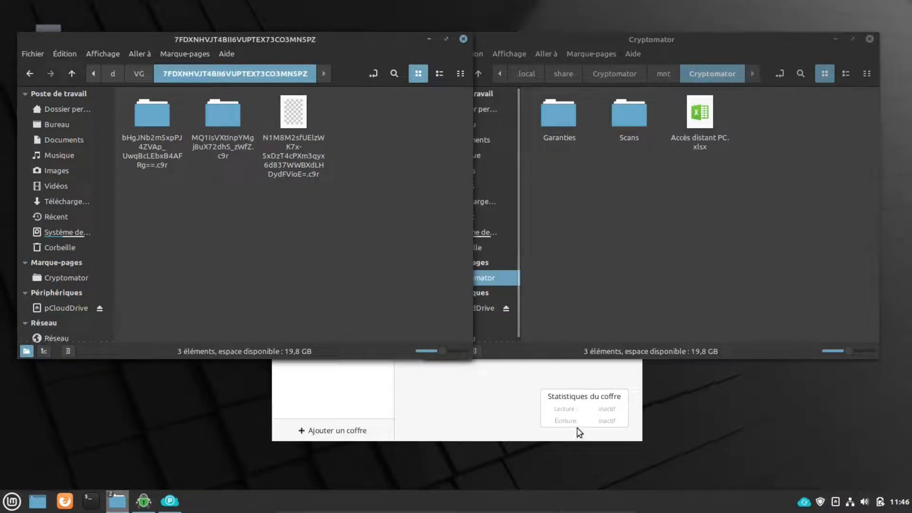
mouse_move(625, 512)
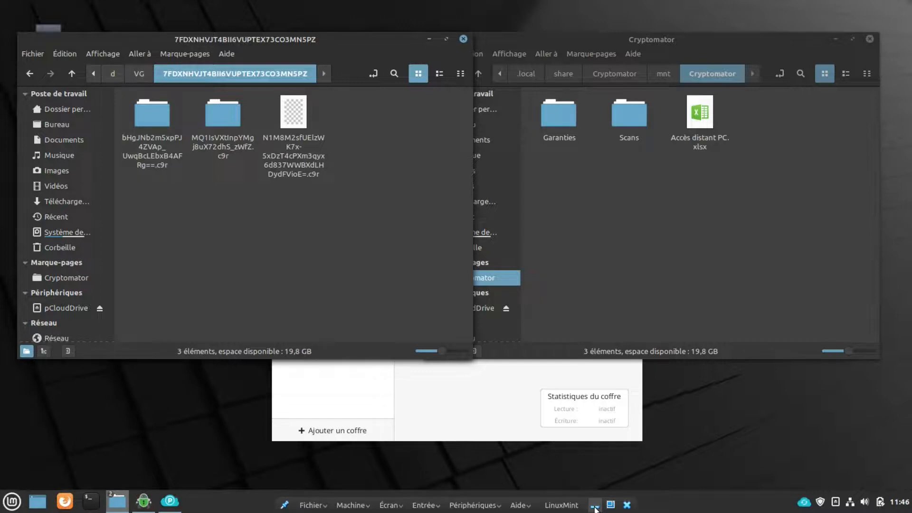
Step: Close both Nemo windows, minimize Cryptomator instead of quitting, and hide the virtual machine
click(464, 38)
click(870, 39)
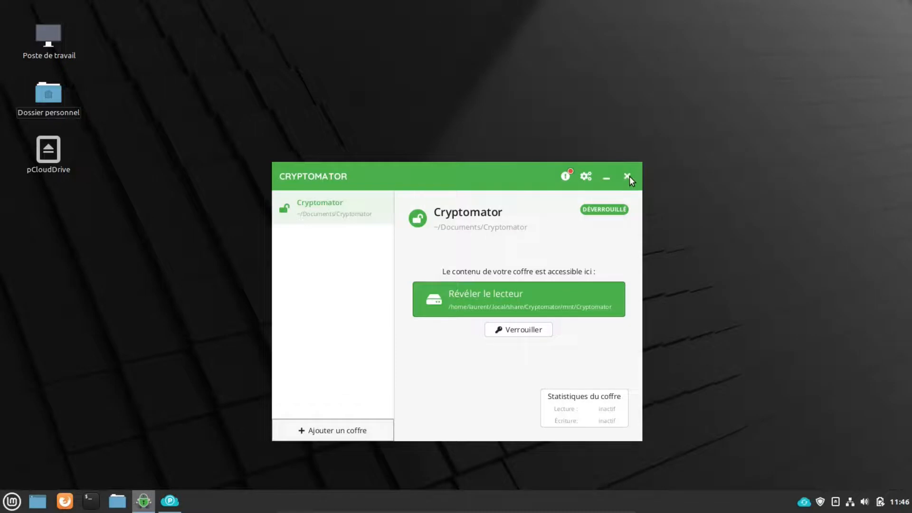
click(627, 176)
click(458, 209)
click(605, 175)
mouse_move(555, 507)
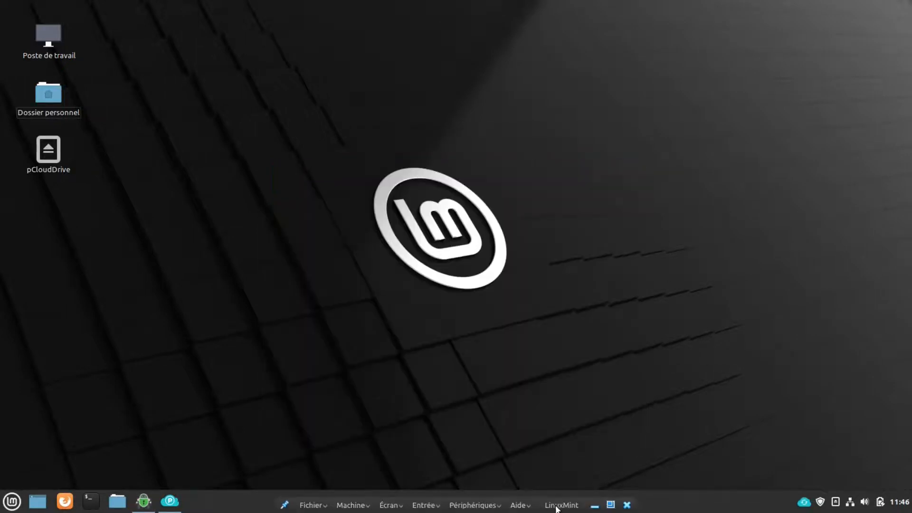
click(595, 504)
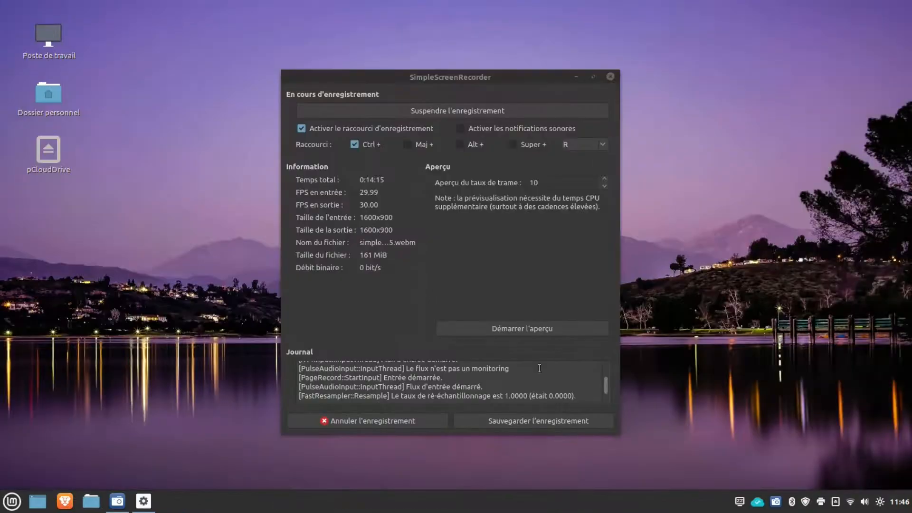
click(577, 76)
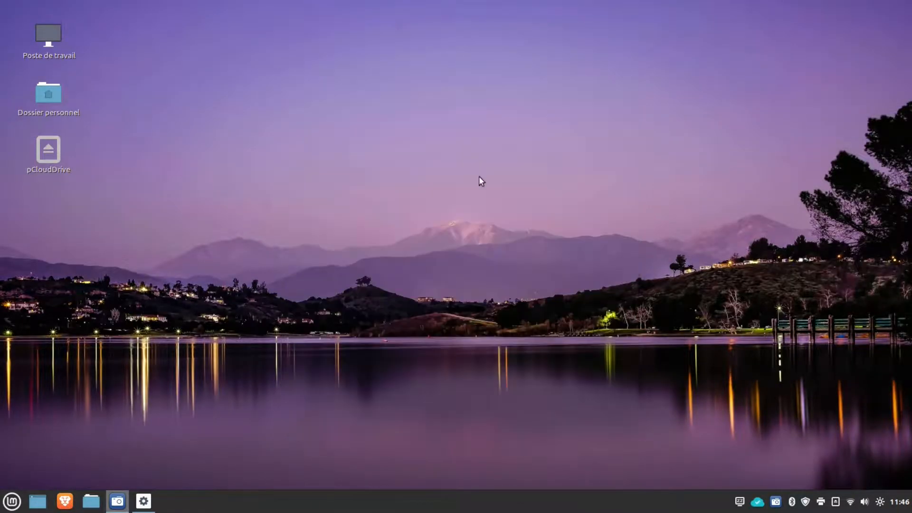
Step: Browse Documents > Cryptomator > d > 64 to the .c9r files, then close the file manager
click(91, 501)
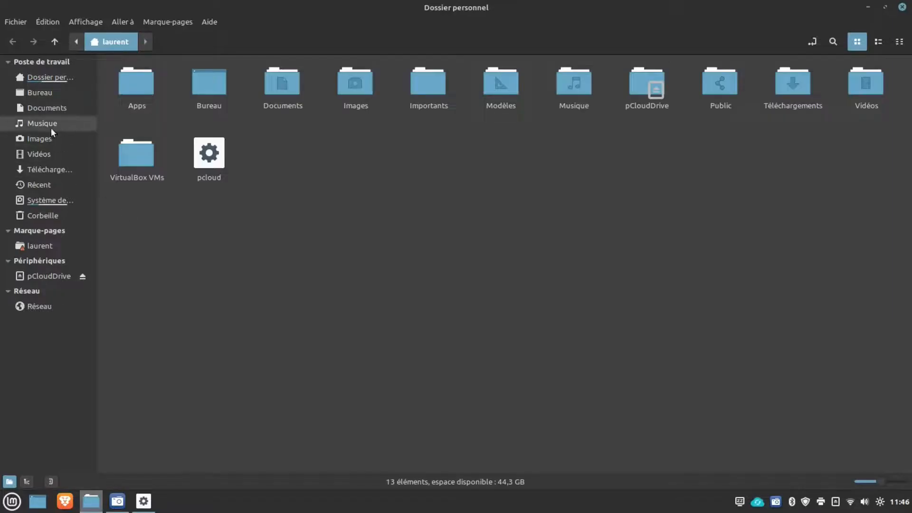
click(56, 109)
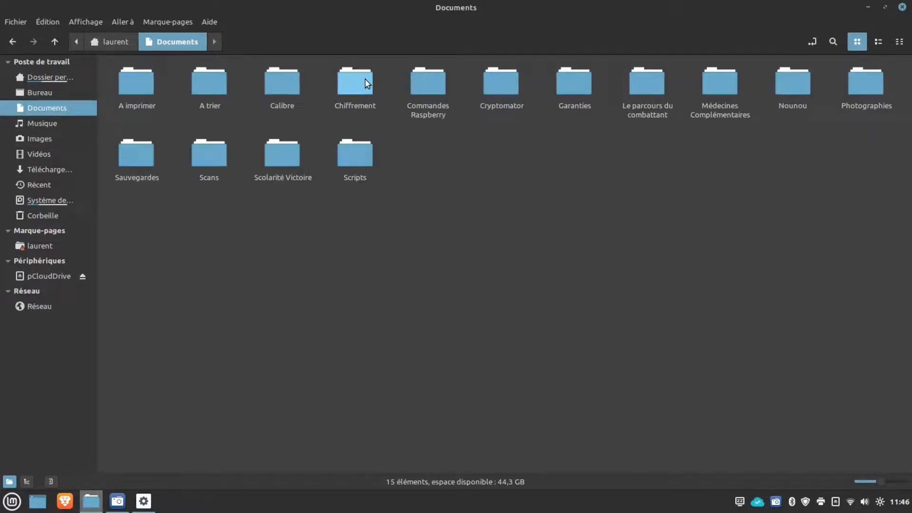
double_click(502, 86)
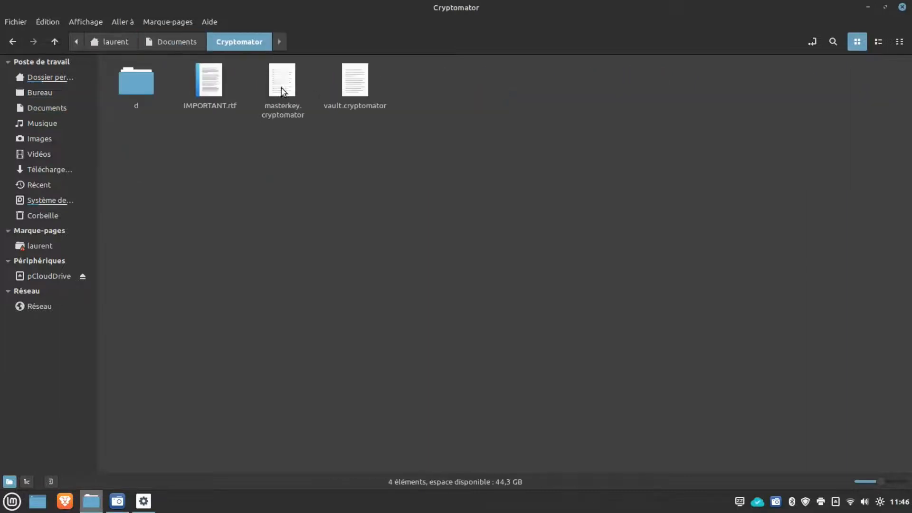
double_click(151, 81)
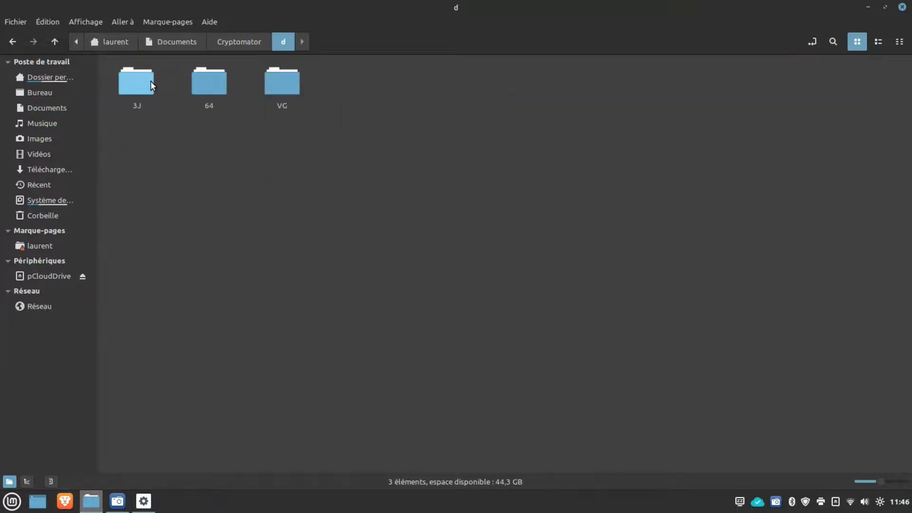
double_click(201, 89)
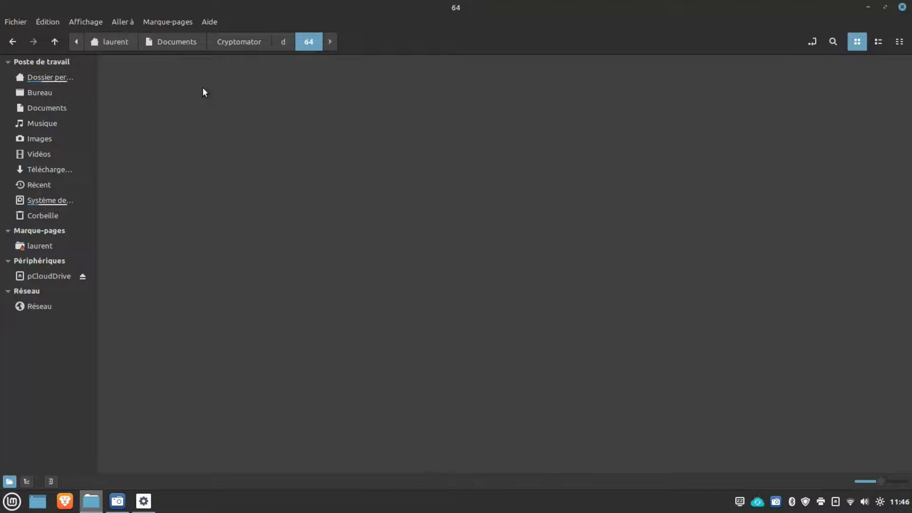
double_click(128, 81)
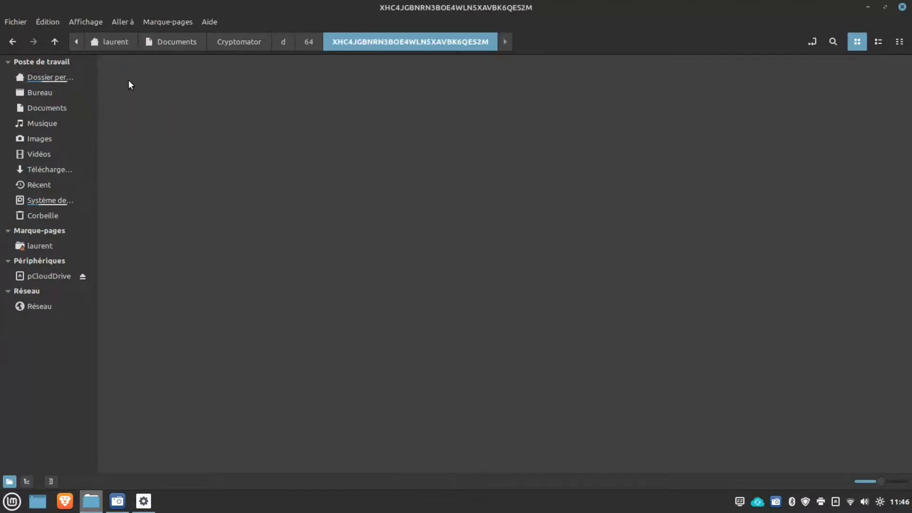
click(902, 7)
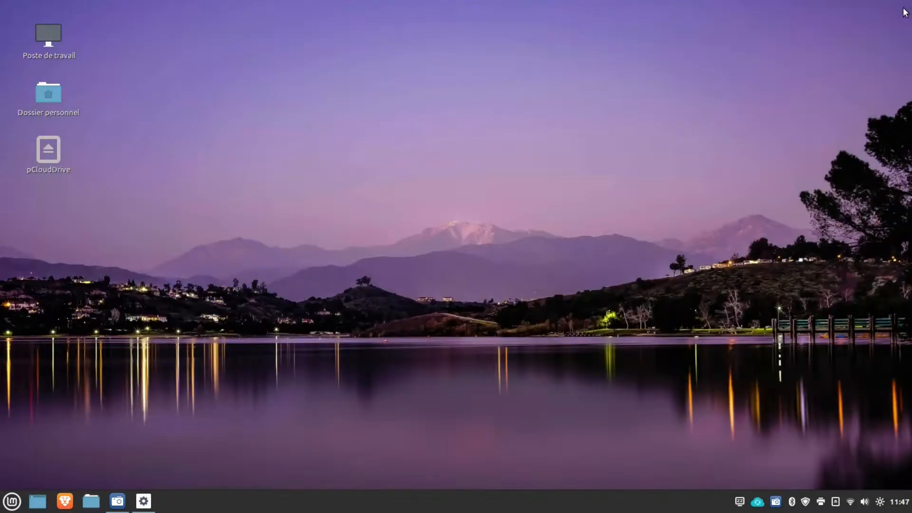
click(64, 500)
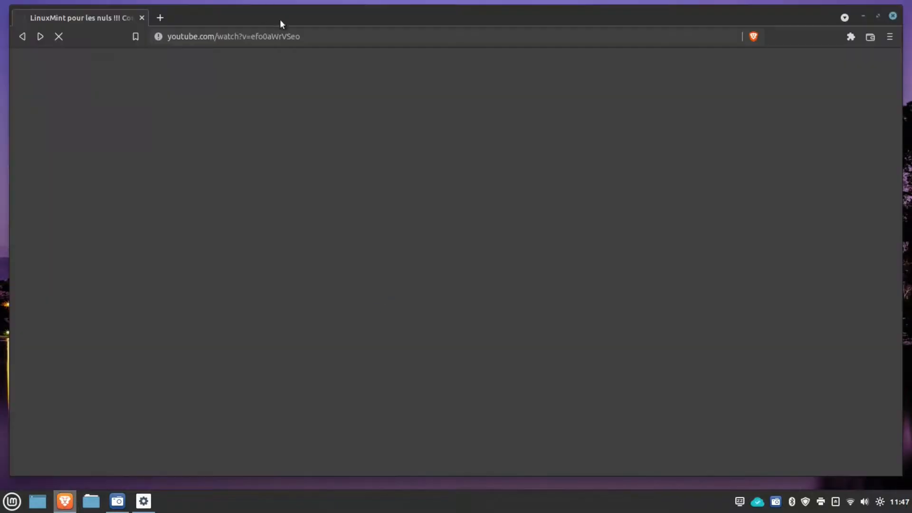
Step: From cryptomator.org's Linux downloads, open the Launchpad PPA page and select the add-apt-repository line
click(330, 37)
text(cryp)
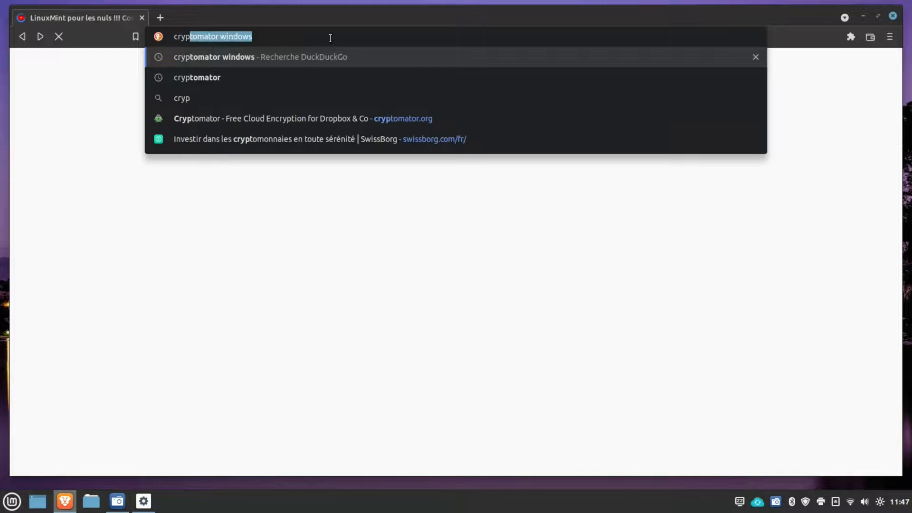
text(tomator.or)
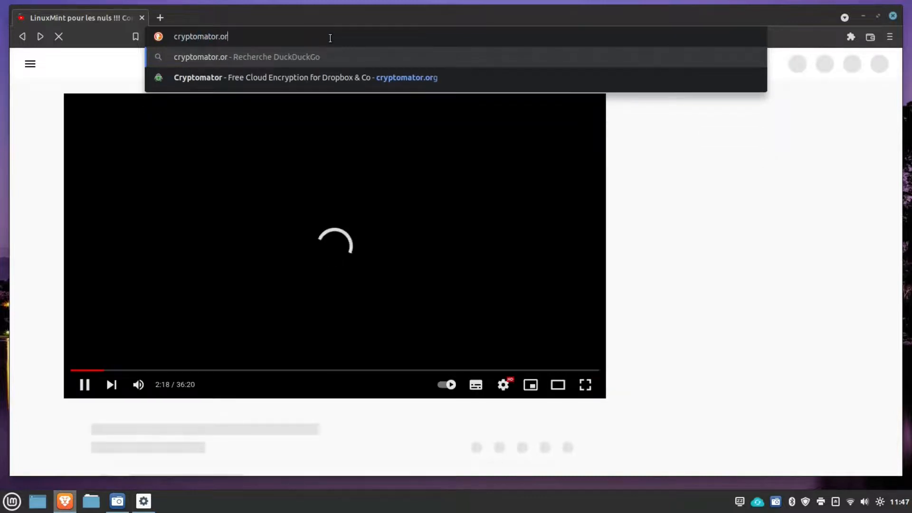
text(g)
click(267, 58)
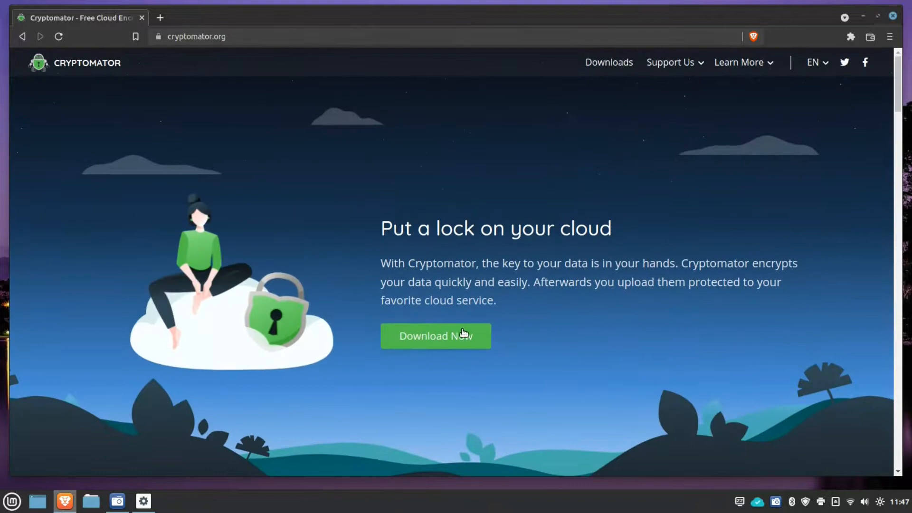
click(463, 334)
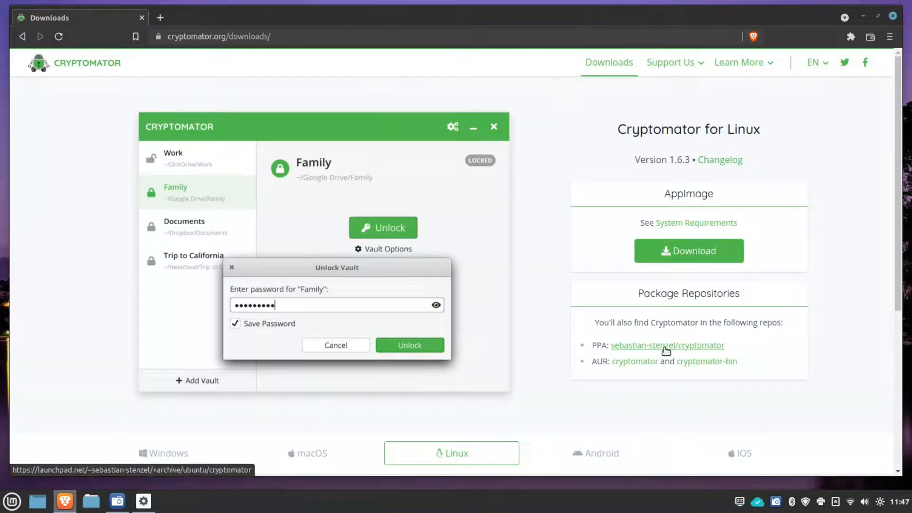
click(665, 346)
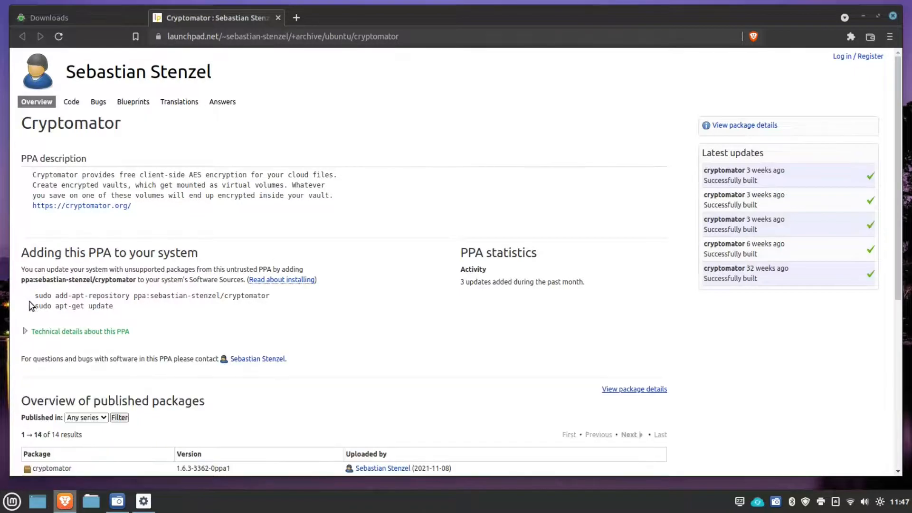
drag(36, 298, 271, 300)
key(ctrl+c)
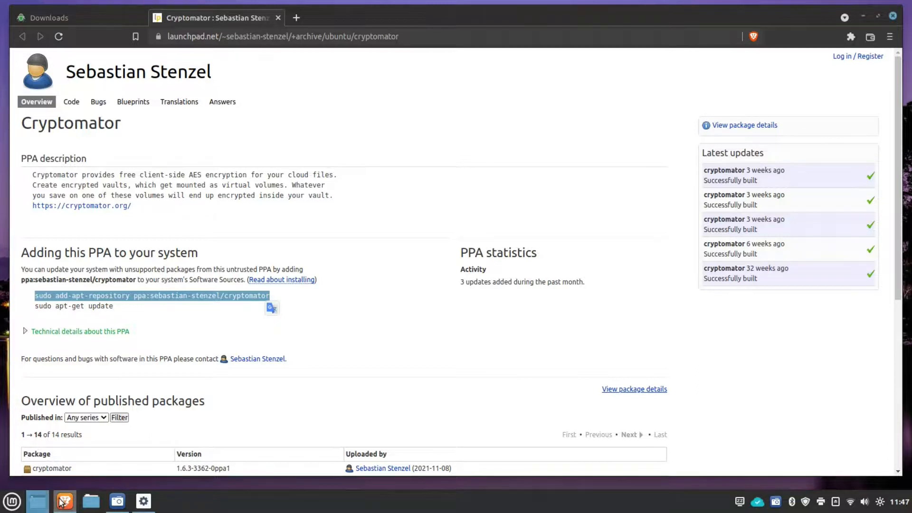
Step: Launch Terminal and run the pasted add-apt-repository command for the Cryptomator PPA
click(21, 505)
text(termi)
key(Return)
right_click(411, 238)
click(464, 289)
key(Return)
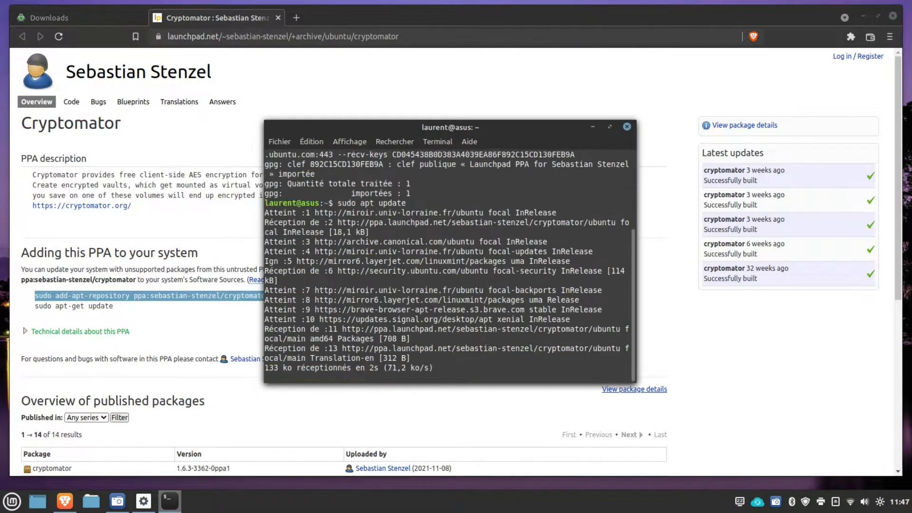
Step: Install Cryptomator with 'sudo apt install cryptomator -y' and close Terminal
text(sudo apt install cryptomator -y)
key(Return)
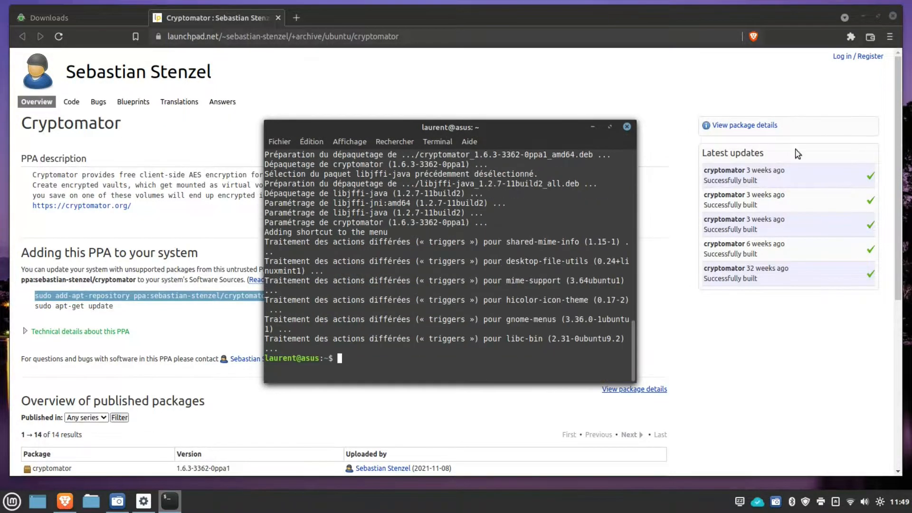
click(626, 127)
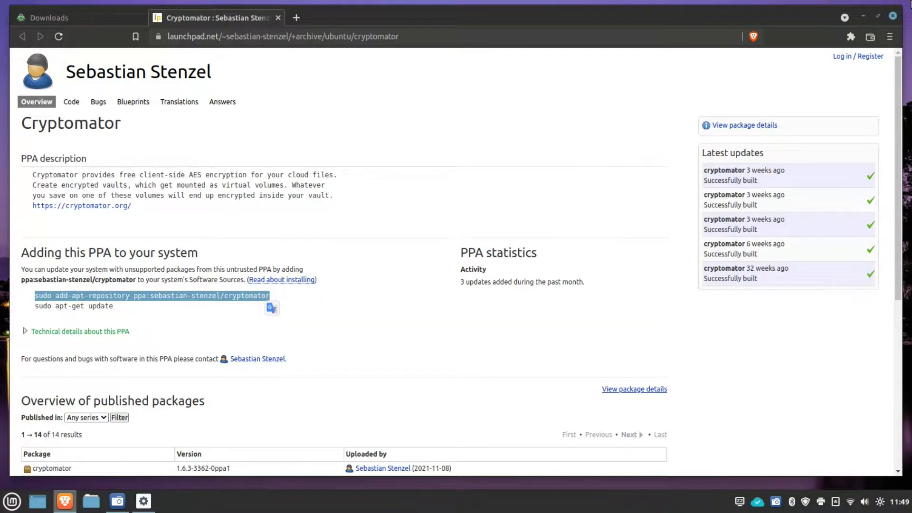
Step: Close the browser and launch Cryptomator from the application search
click(893, 17)
click(12, 501)
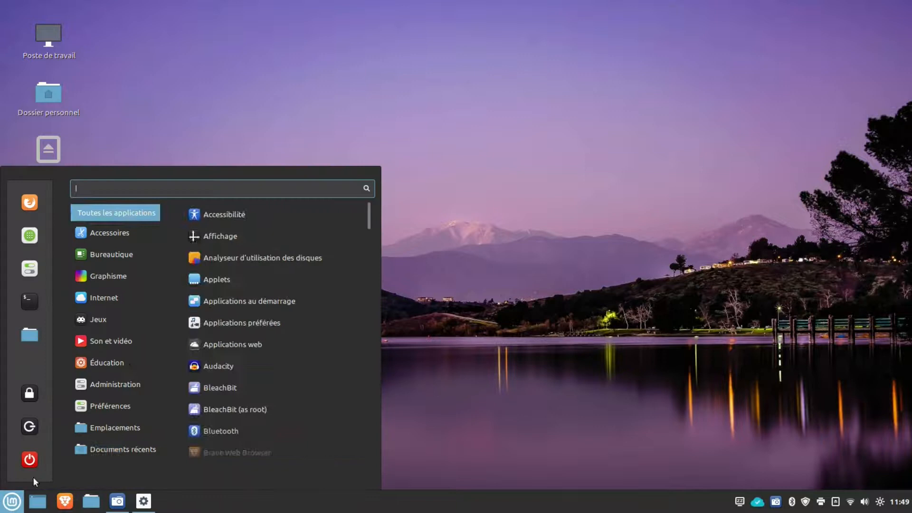
key(super)
key(super)
text(cryl)
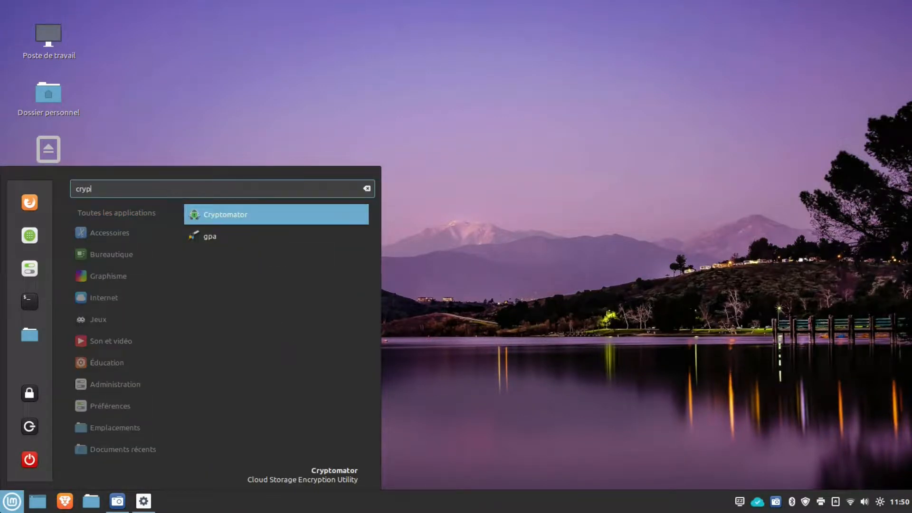
key(Return)
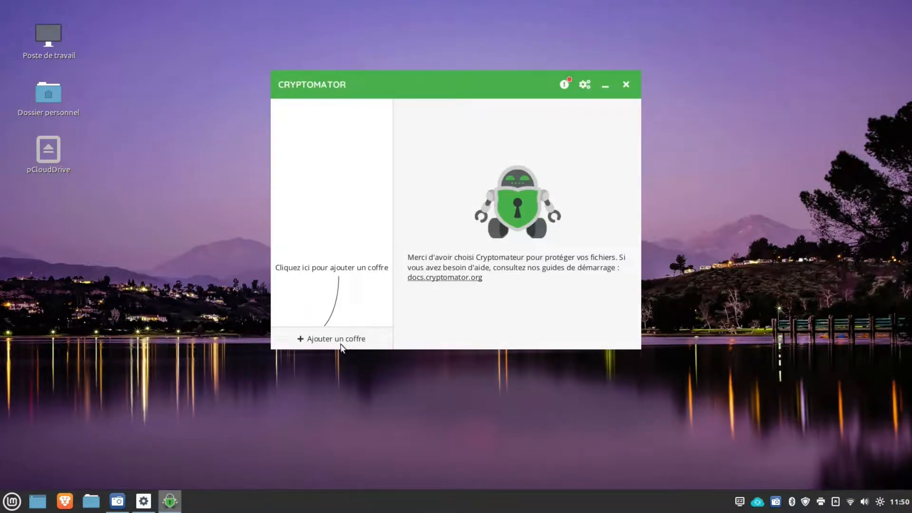
Step: Add the existing vault by choosing Documents/Cryptomator/vault.cryptomator
click(341, 340)
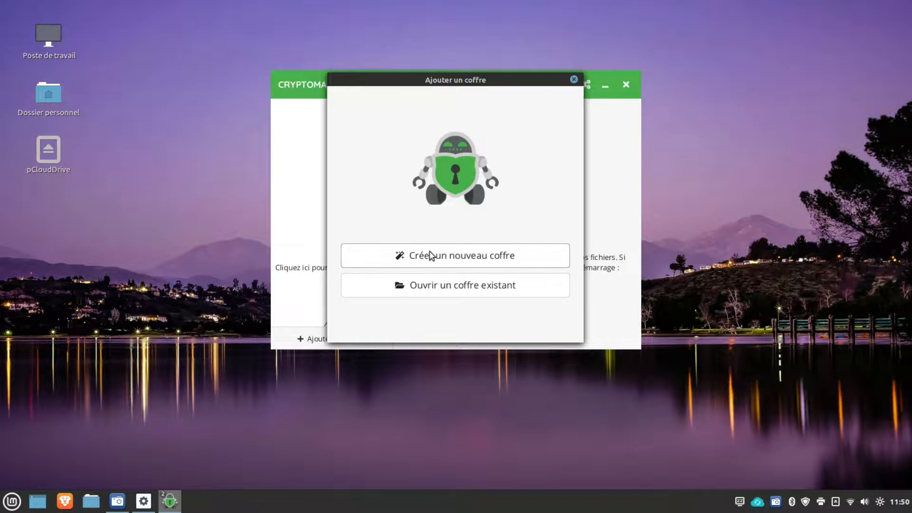
click(454, 290)
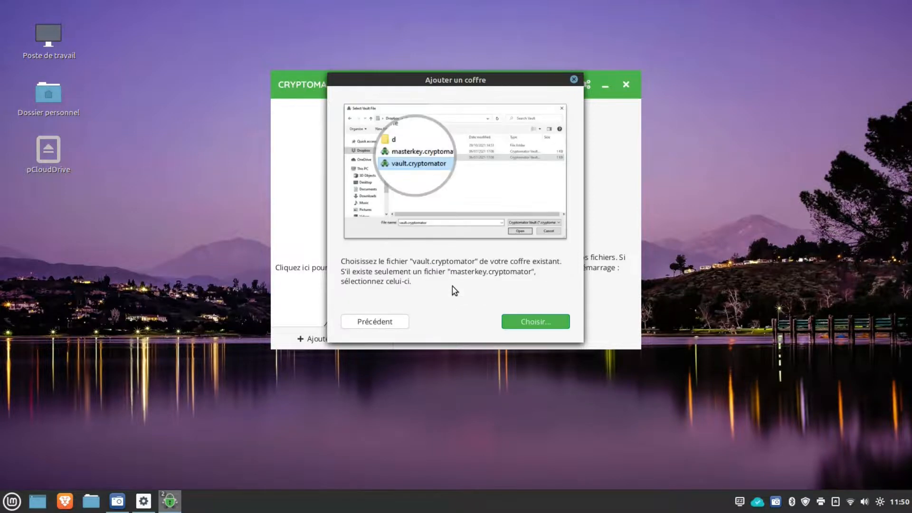
click(534, 323)
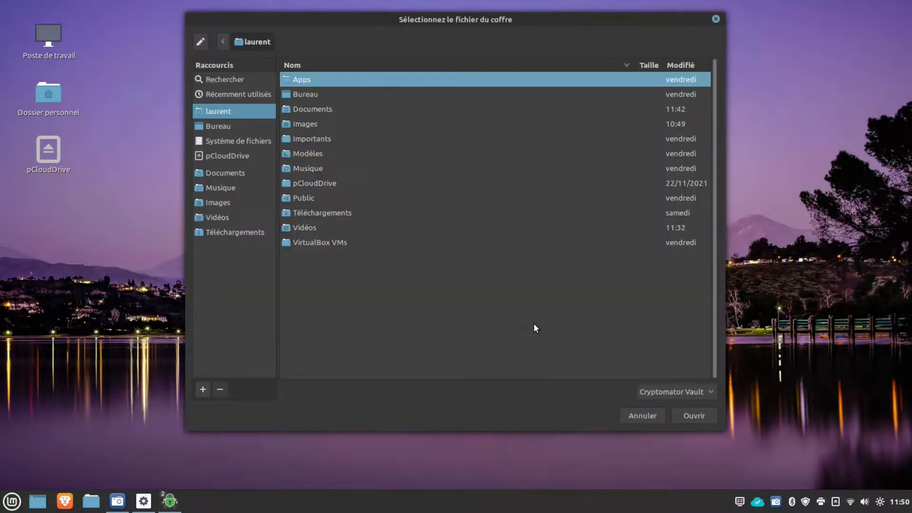
double_click(307, 109)
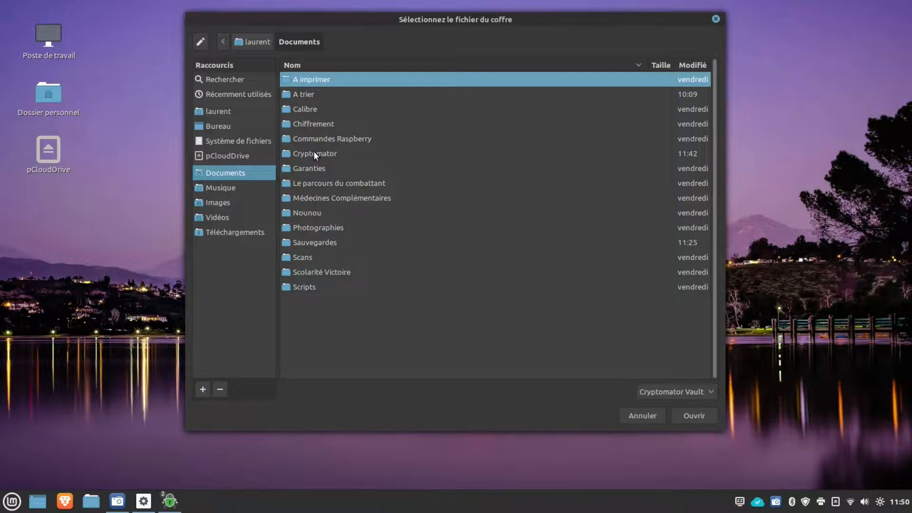
double_click(314, 154)
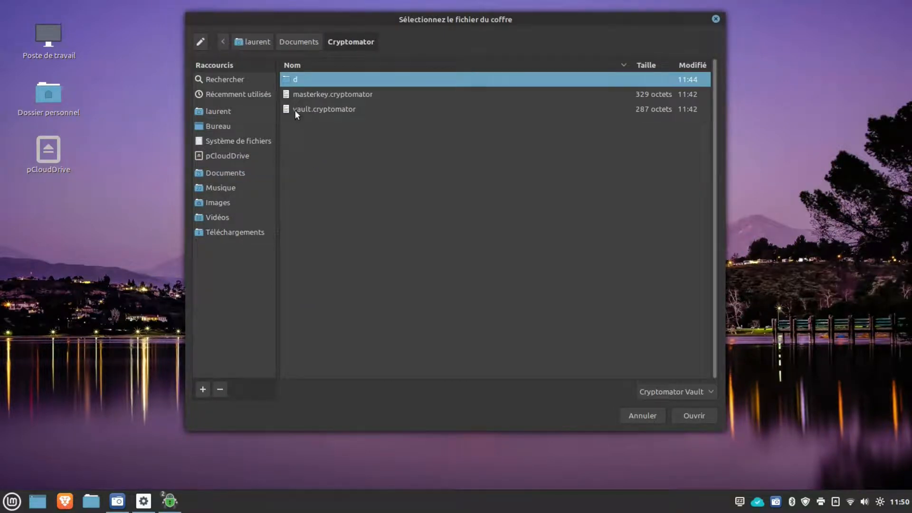
click(323, 109)
click(697, 414)
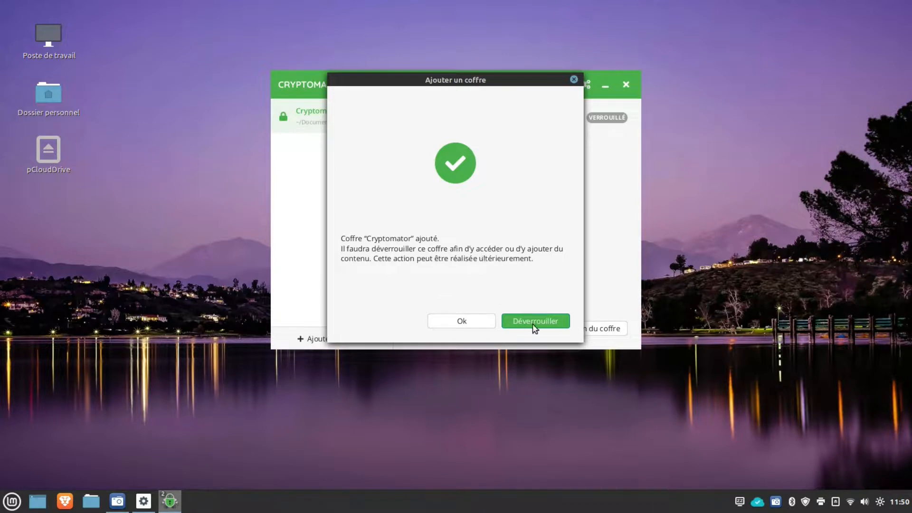
Step: Unlock the re-added vault with its password and reveal its drive in Nemo
click(536, 321)
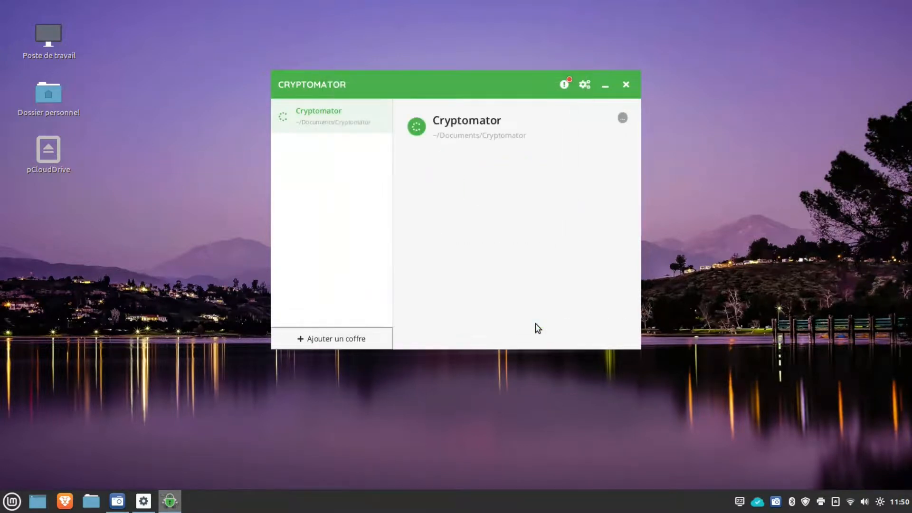
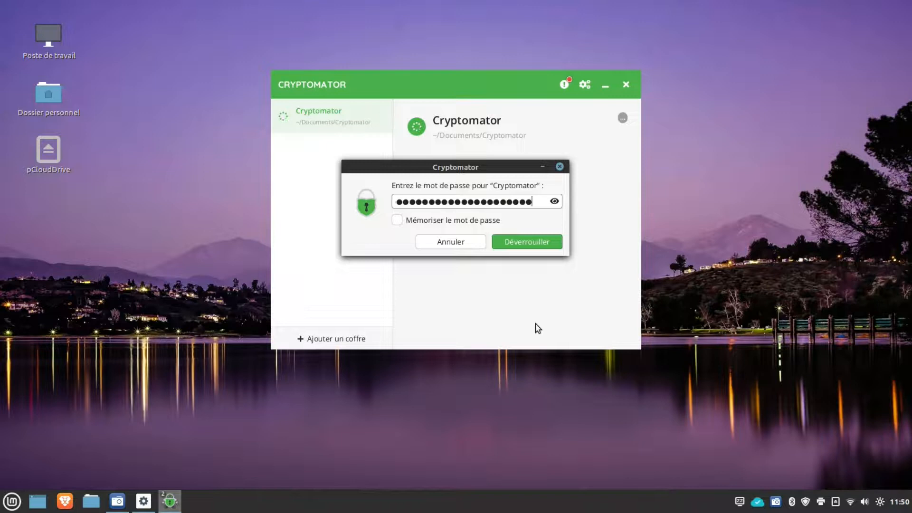
click(531, 244)
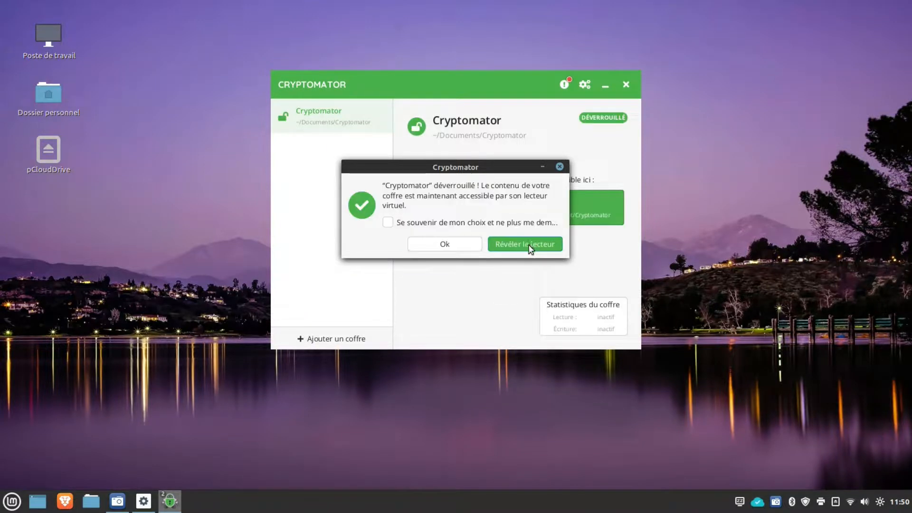
click(529, 245)
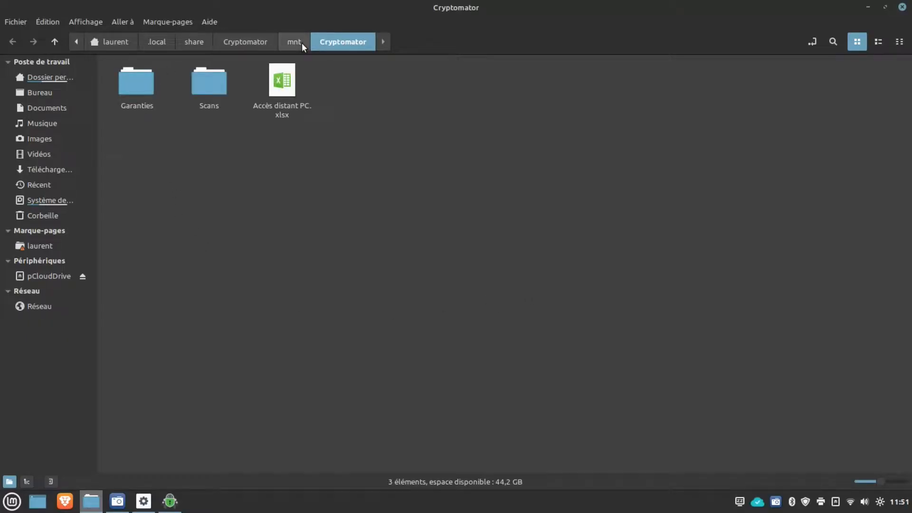
click(60, 39)
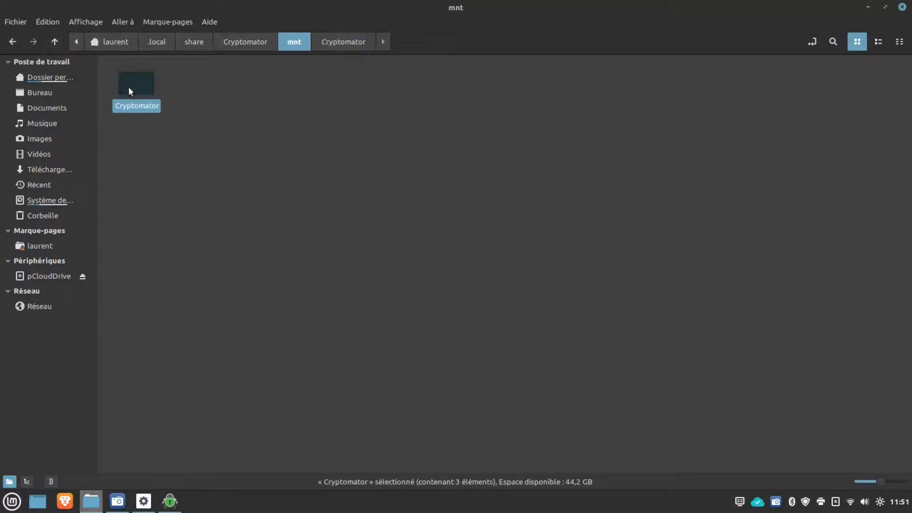
drag(137, 94, 63, 240)
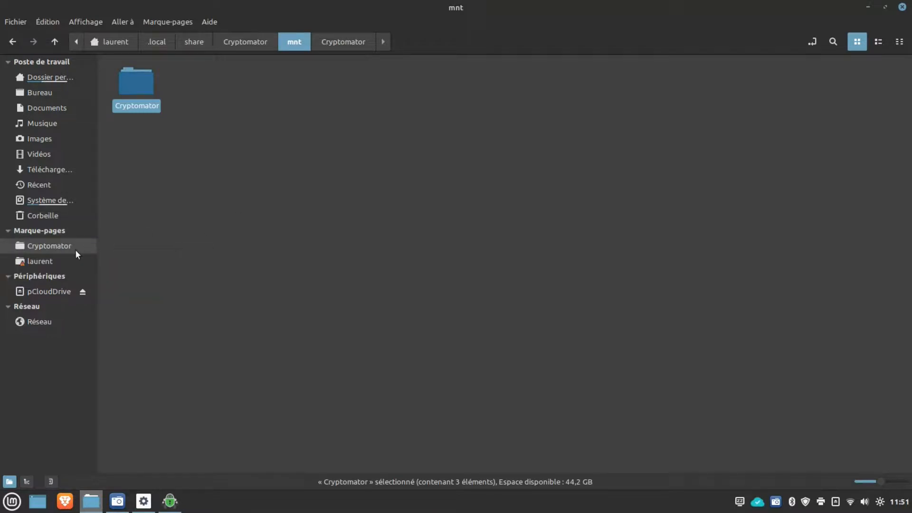
click(73, 248)
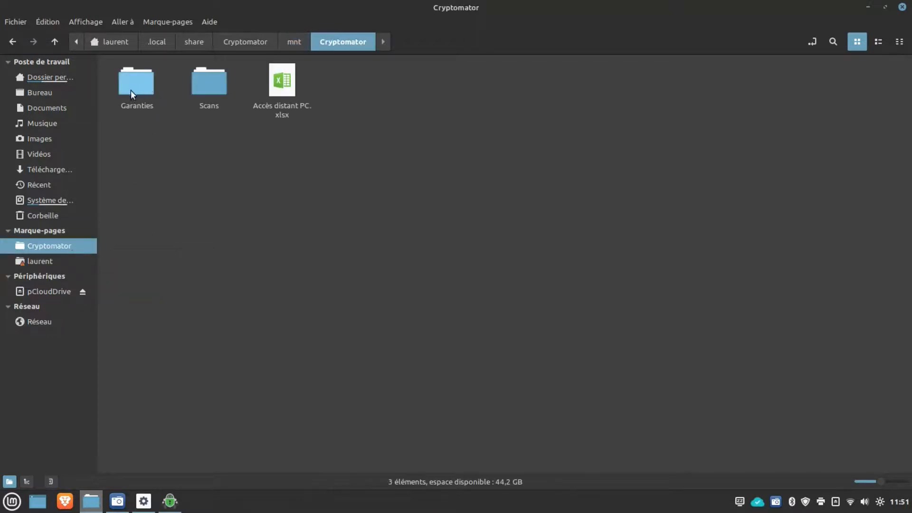
double_click(137, 86)
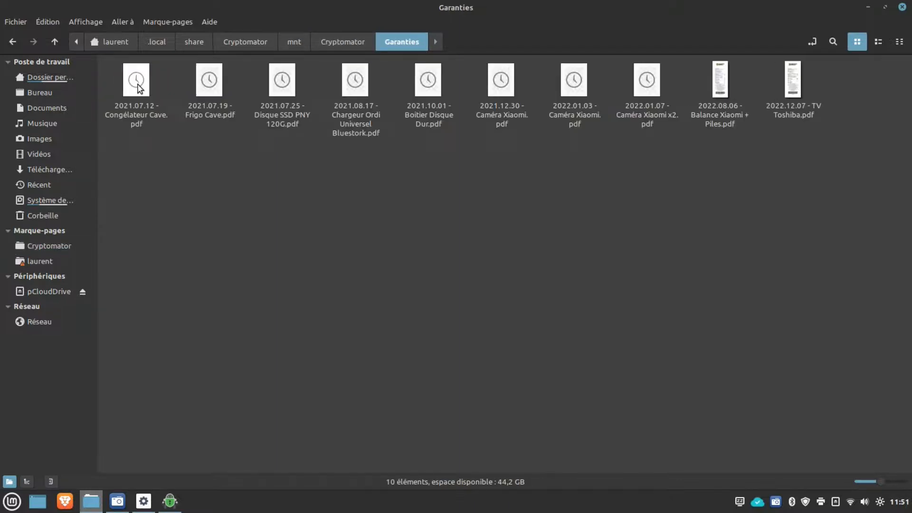
double_click(423, 82)
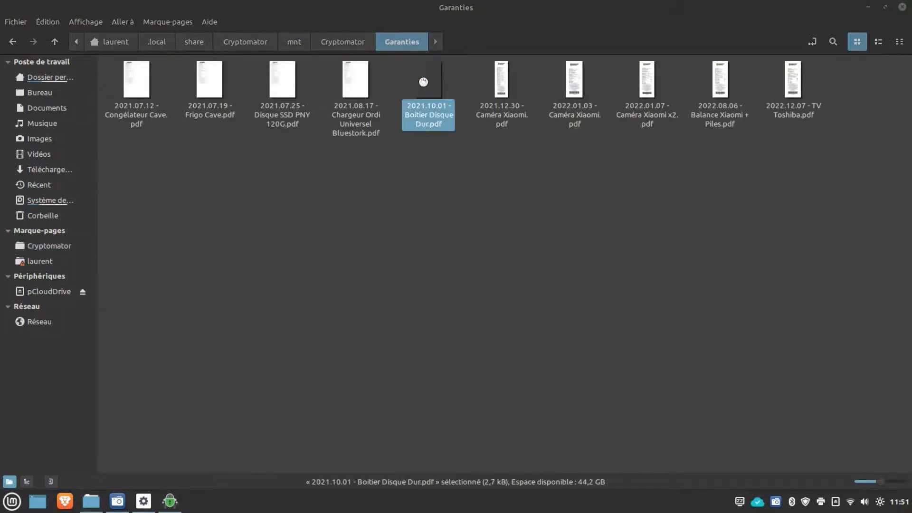
scroll(451, 261, down, 5)
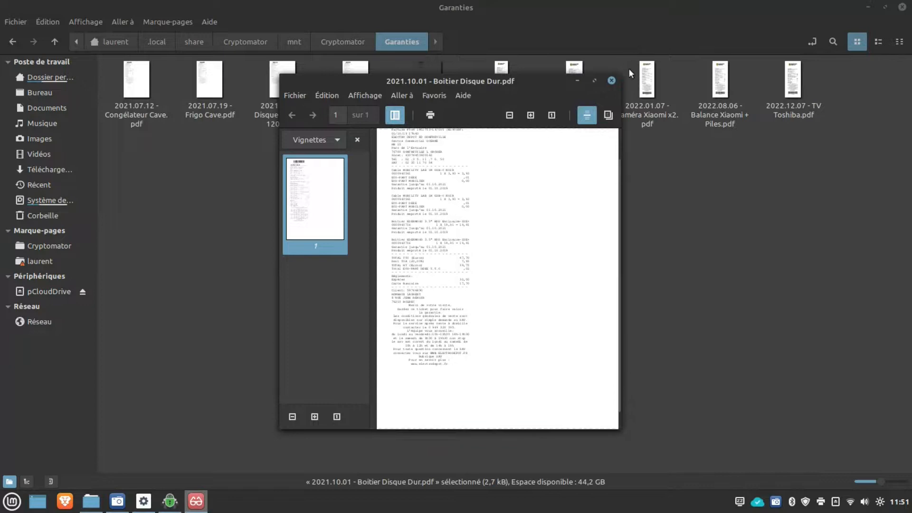
click(611, 80)
click(55, 42)
double_click(213, 81)
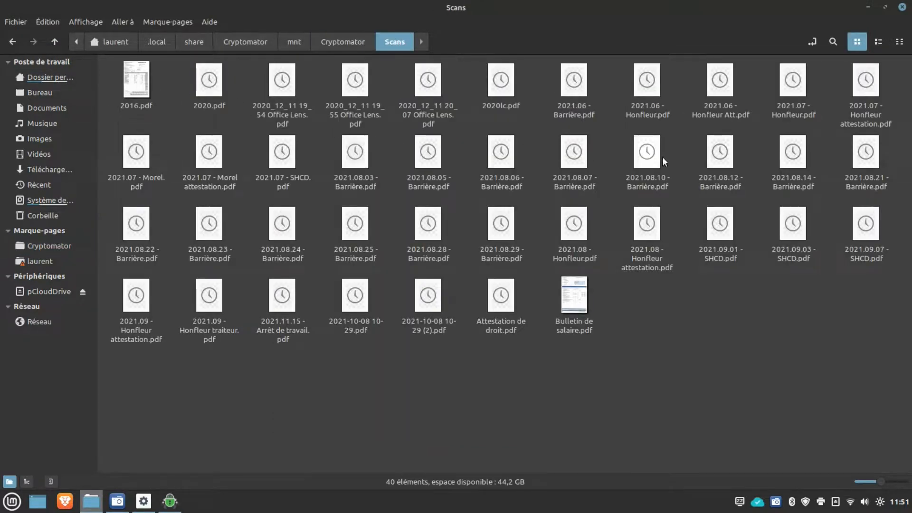
click(54, 41)
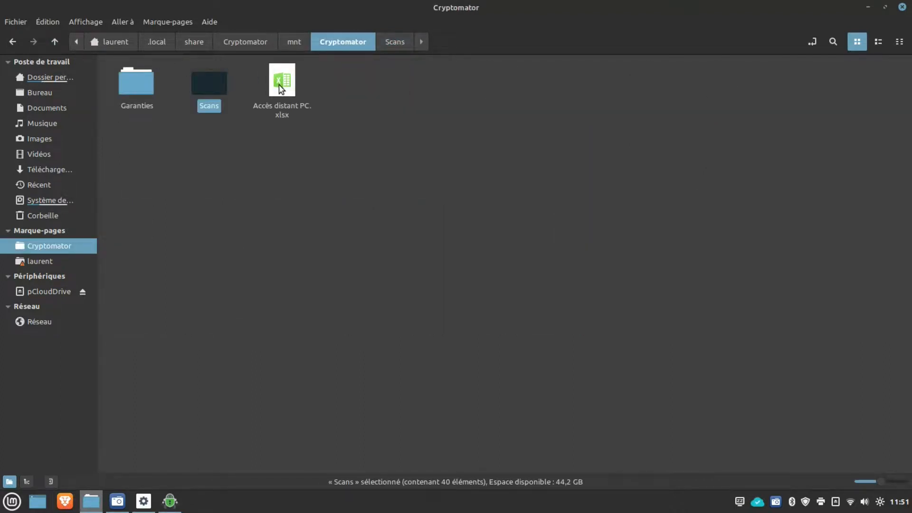
click(284, 179)
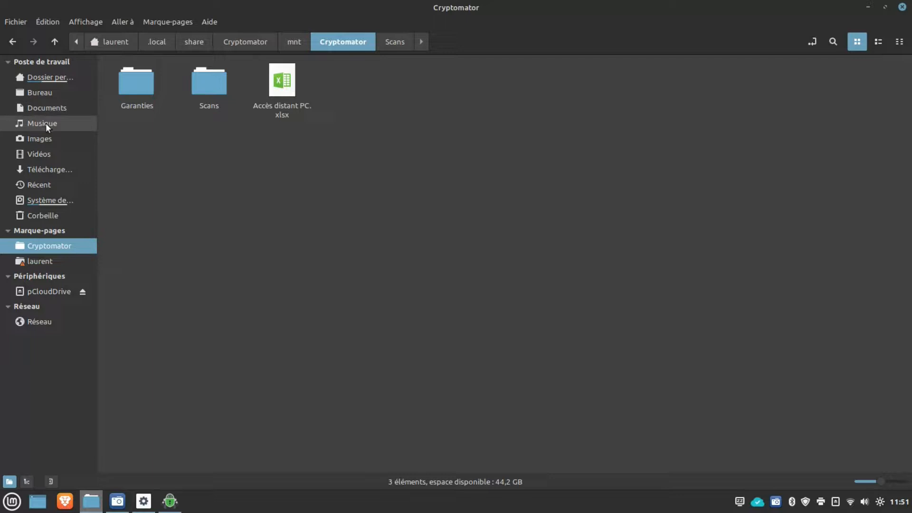
Step: Copy avis_de_situation.pdf from Documents/A imprimer and paste it into the unlocked vault
click(48, 110)
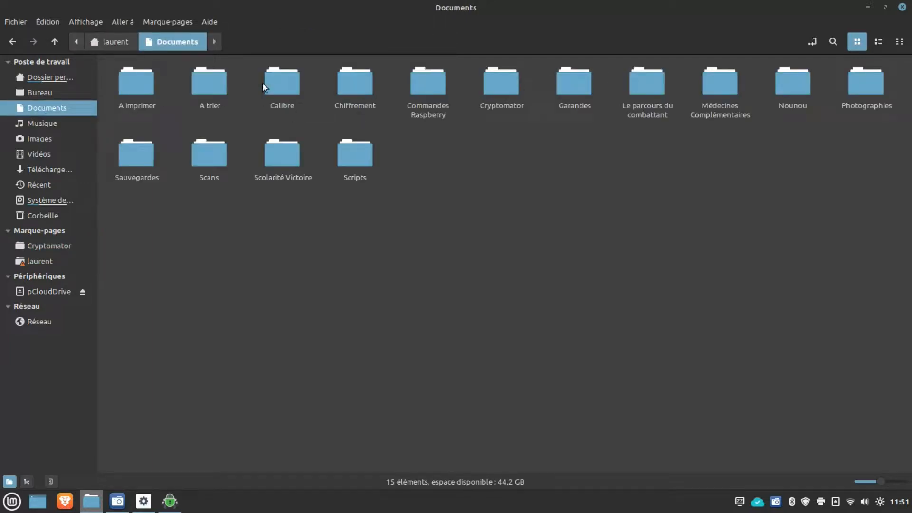
double_click(135, 89)
click(217, 87)
key(ctrl+c)
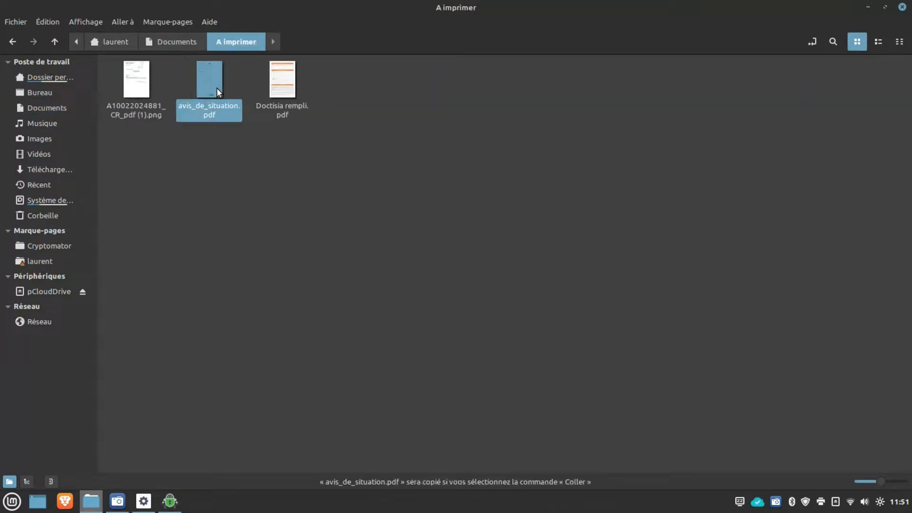
click(66, 245)
right_click(294, 222)
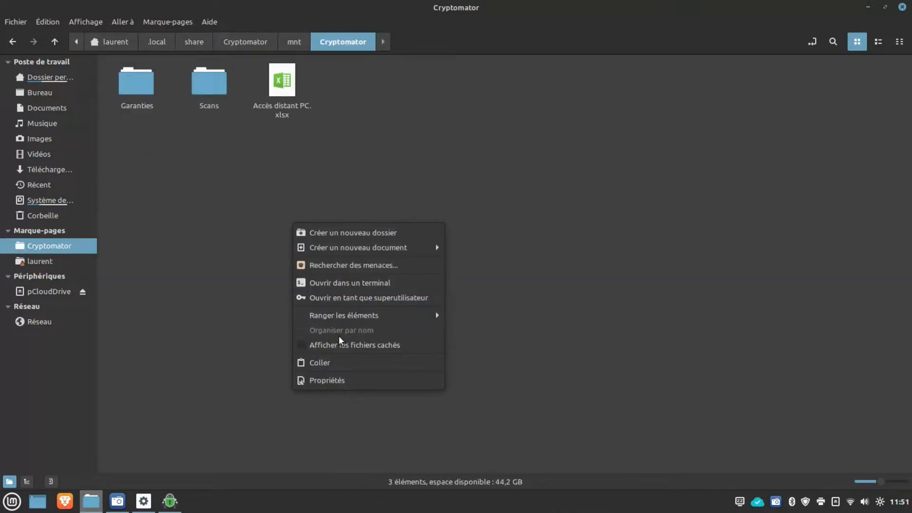
click(332, 361)
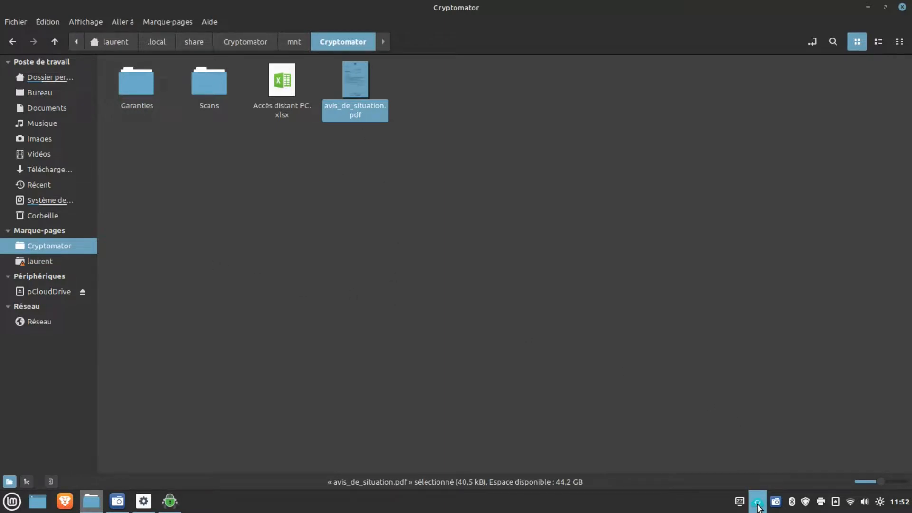
Step: Lock the vault and close the Cryptomator window
click(185, 485)
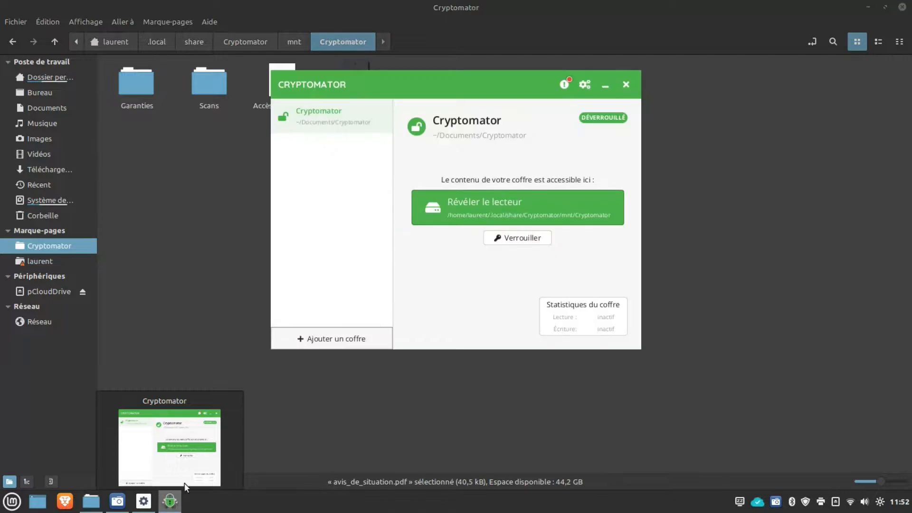
click(524, 238)
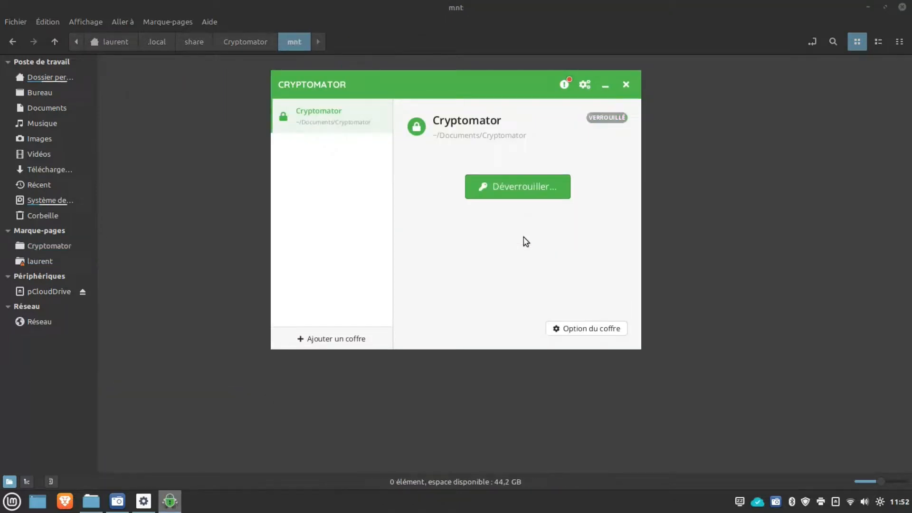
click(626, 84)
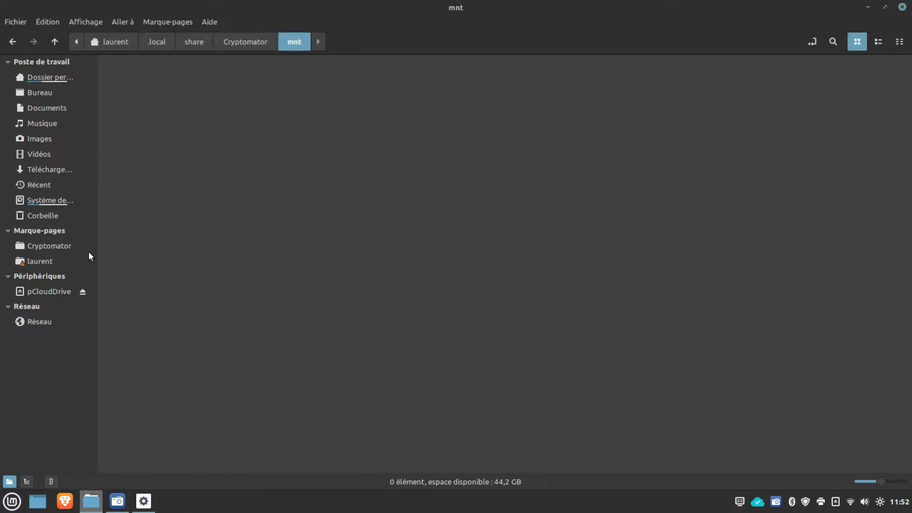
Step: Dismiss the missing-bookmark error, view the encrypted Documents/Cryptomator folder, then close Nemo
click(40, 245)
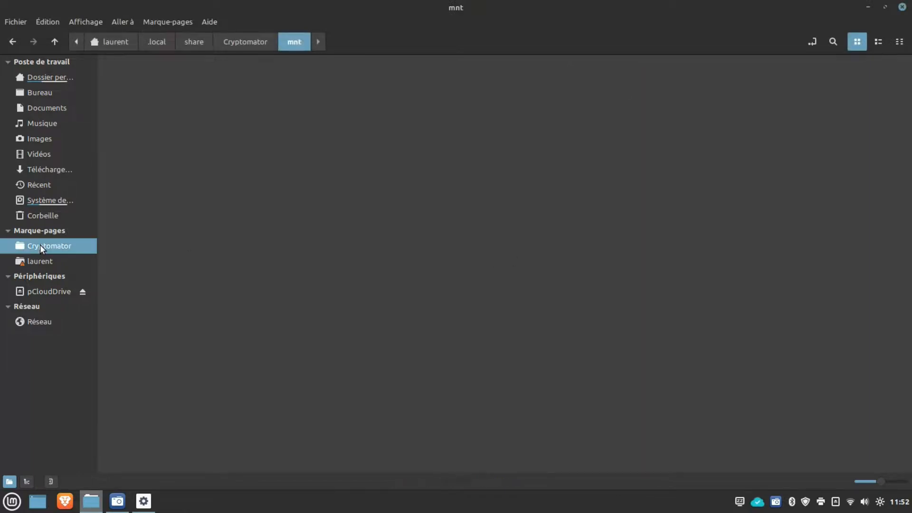
click(488, 288)
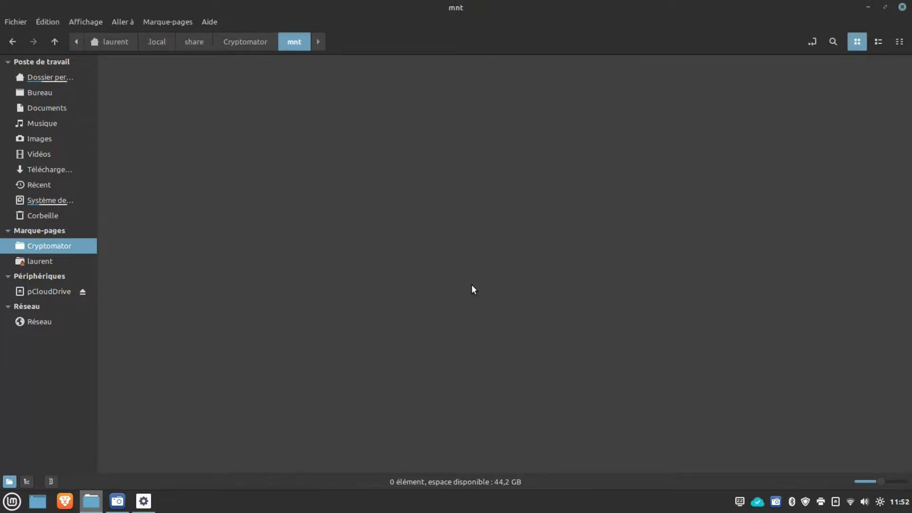
click(67, 107)
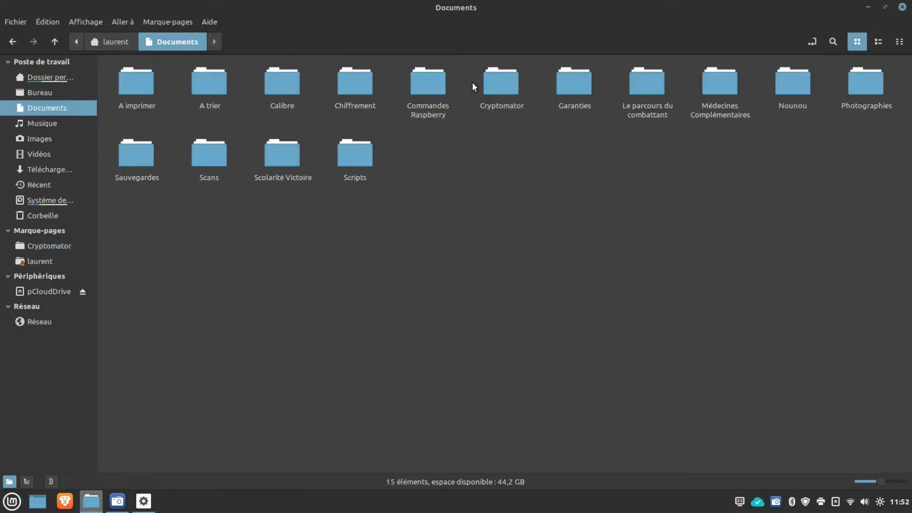
double_click(484, 81)
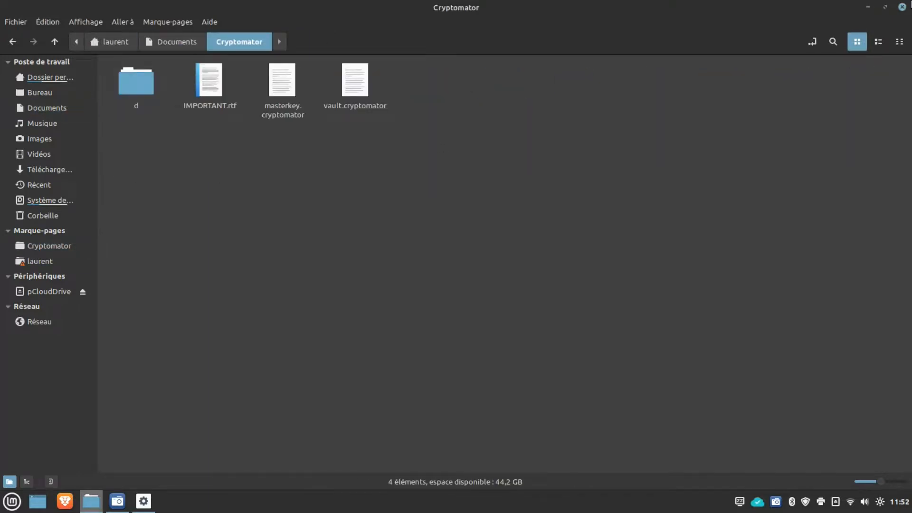
click(902, 8)
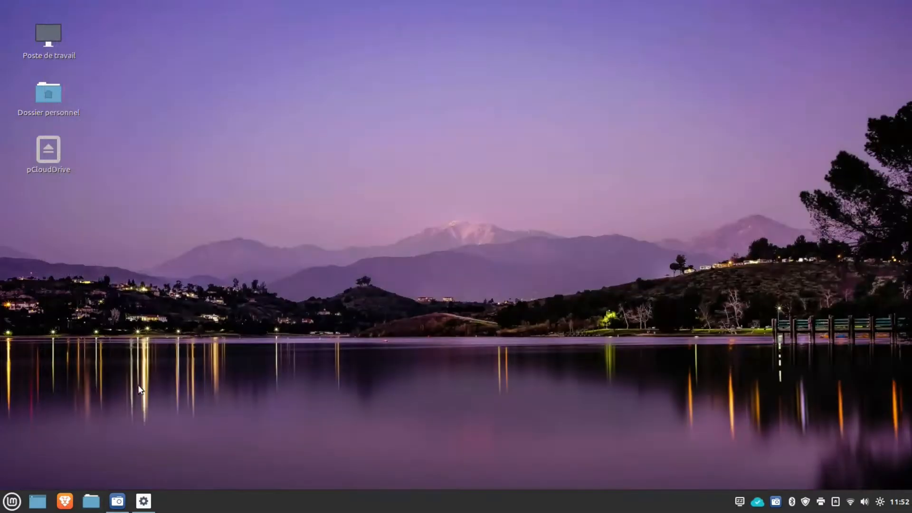
Step: On the Linux Mint VM, check the vault in Nemo shows the synced avis_de_situation.pdf
mouse_move(142, 503)
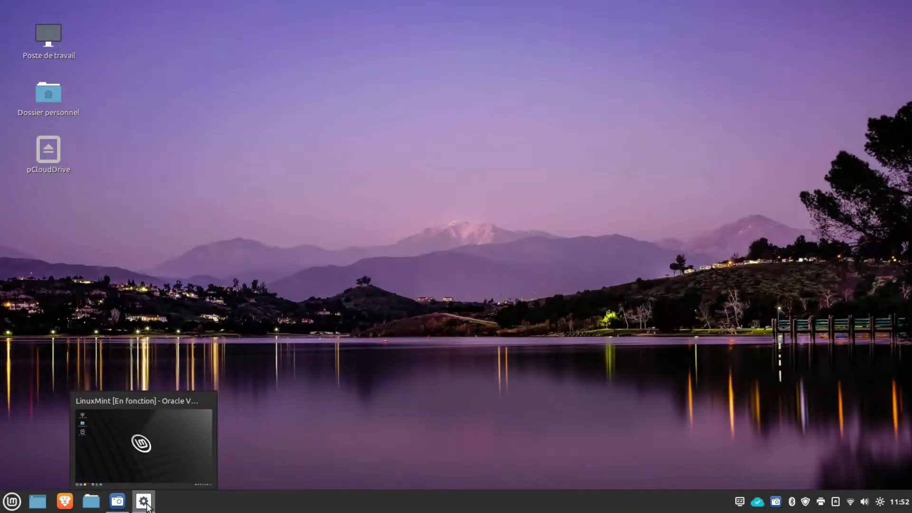
click(147, 505)
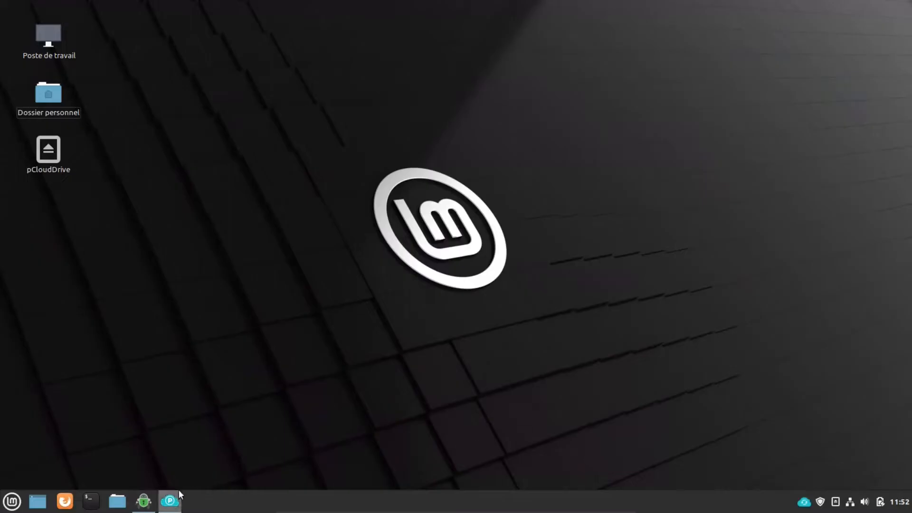
click(126, 502)
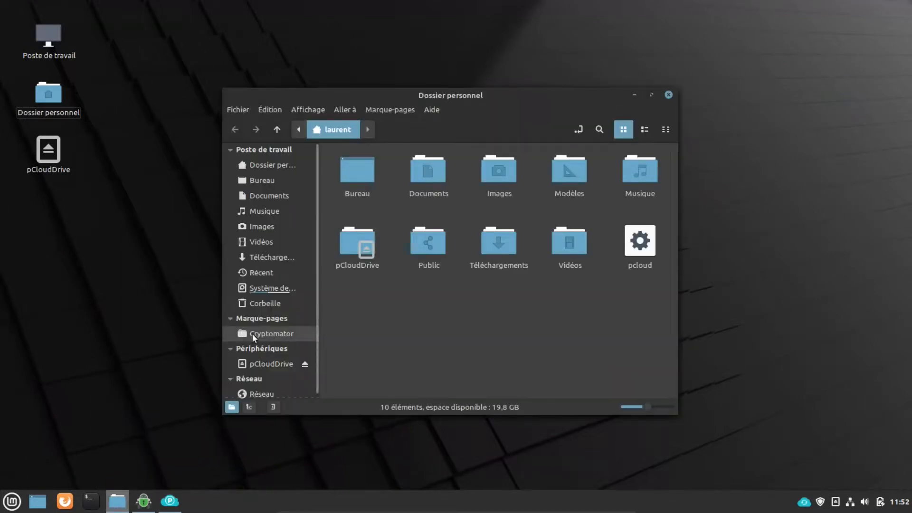
click(261, 334)
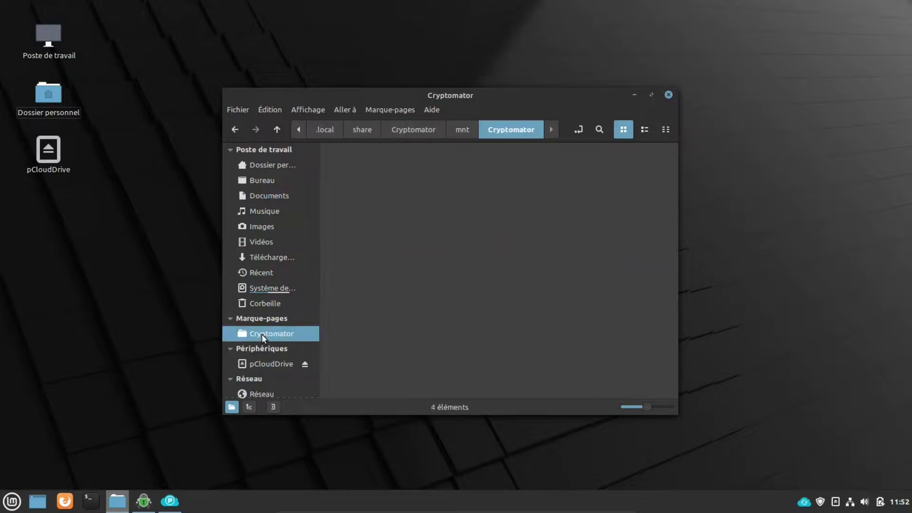
click(570, 175)
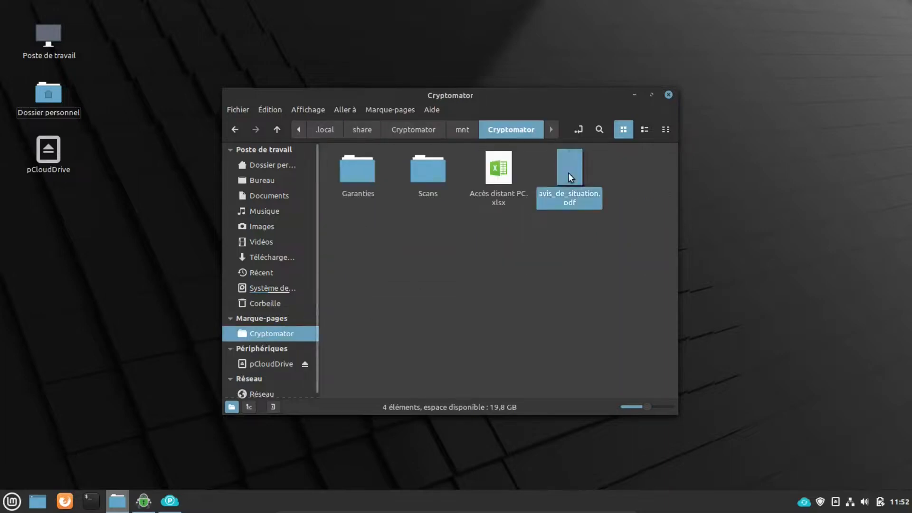
click(568, 263)
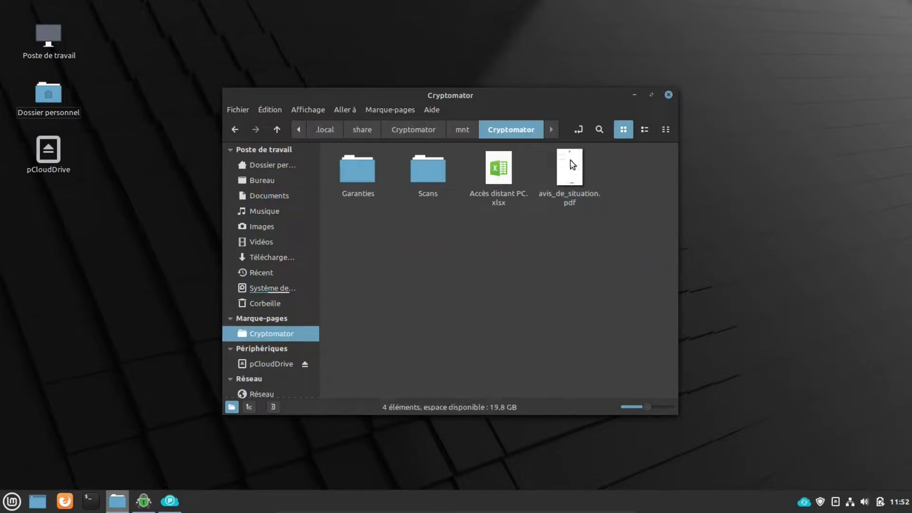
click(143, 501)
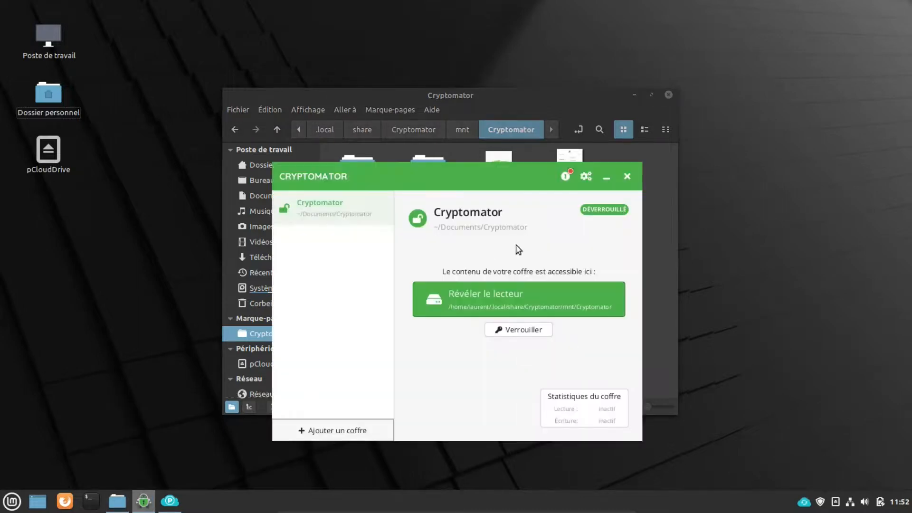
Step: Lock the vault on the VM, close Cryptomator, and dismiss the missing-bookmark error
click(526, 329)
click(626, 178)
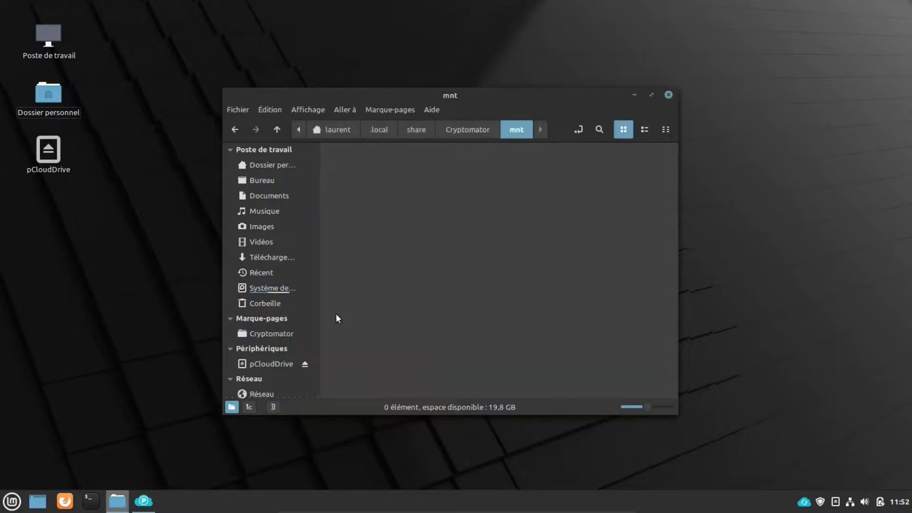
click(269, 334)
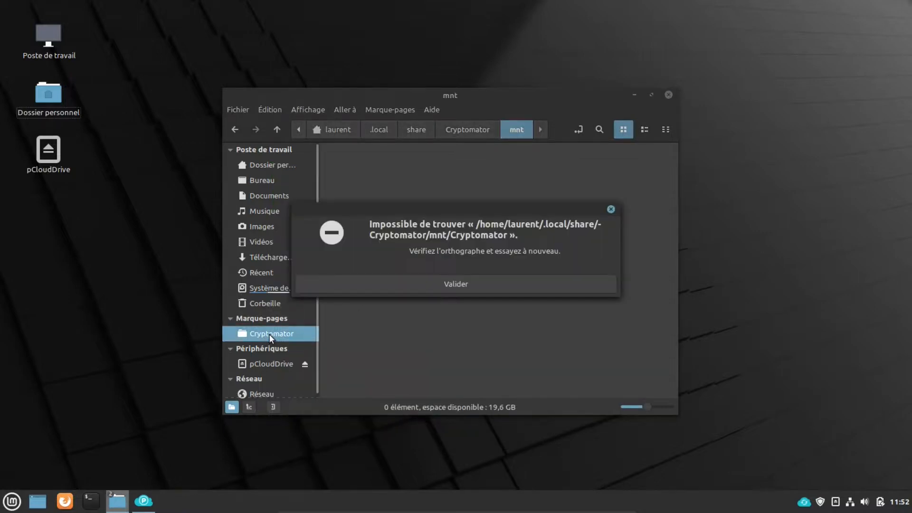
click(462, 283)
Step: Browse Documents/Cryptomator/d with encrypted folders 3J, 64 and VG, then close Nemo
click(275, 195)
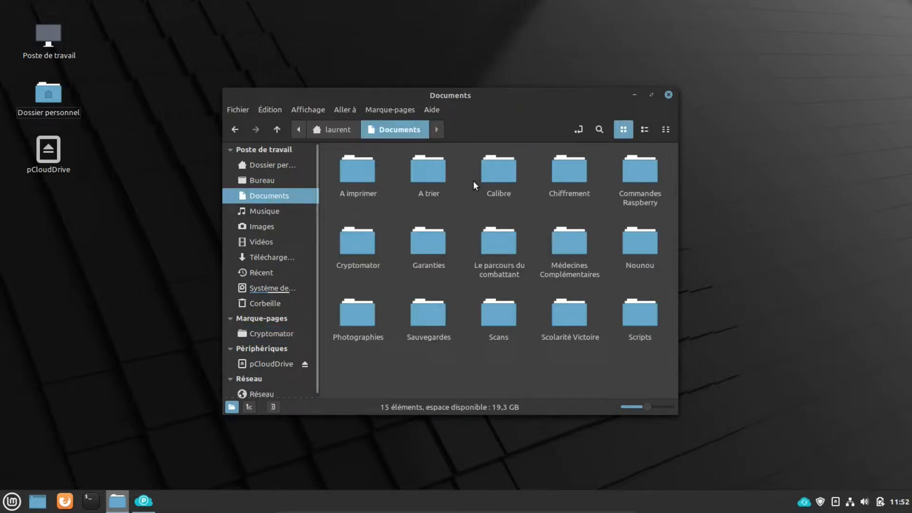
double_click(357, 243)
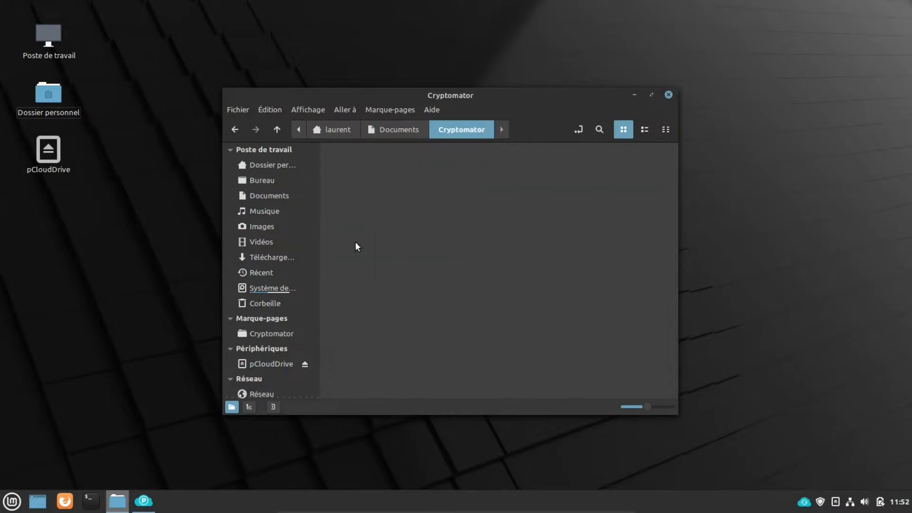
double_click(370, 171)
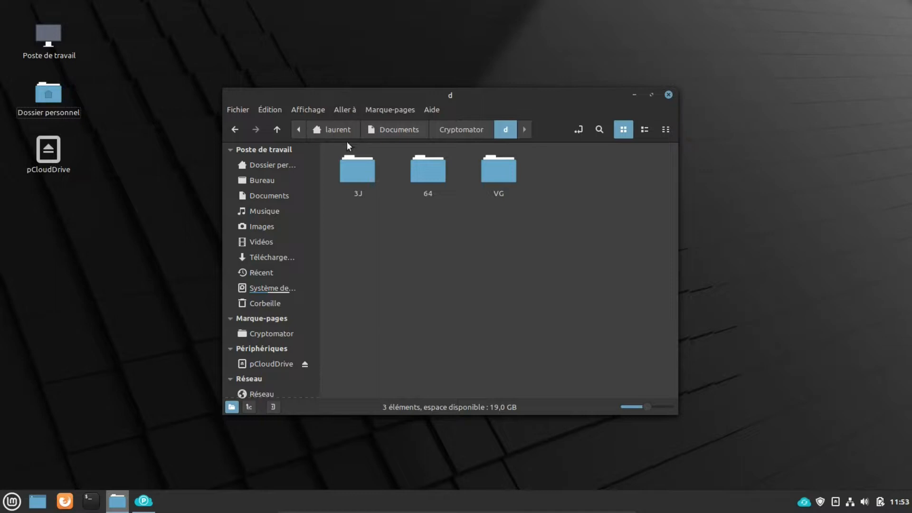
mouse_move(357, 169)
mouse_down()
mouse_move(505, 195)
mouse_move(365, 170)
mouse_up()
click(409, 328)
click(668, 95)
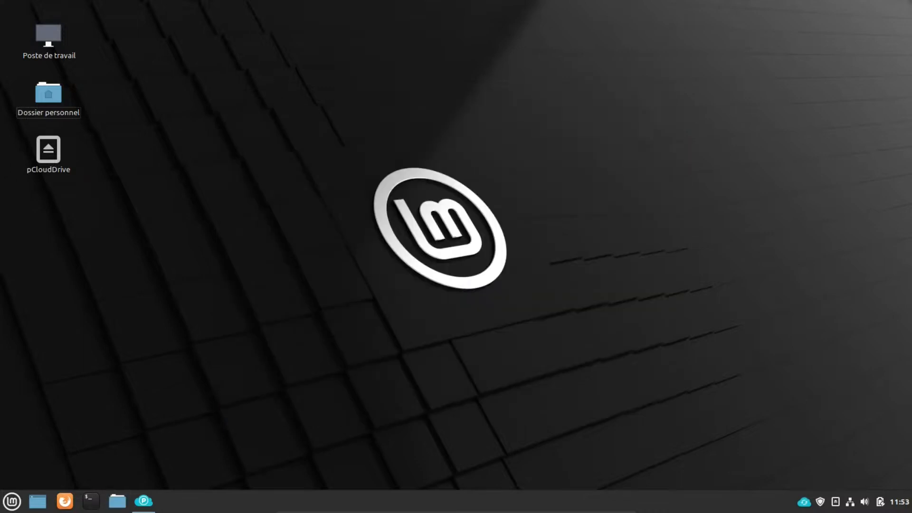
Step: Launch Cryptomator from the Mint menu search and select the vault
key(super)
text(cryp)
click(231, 237)
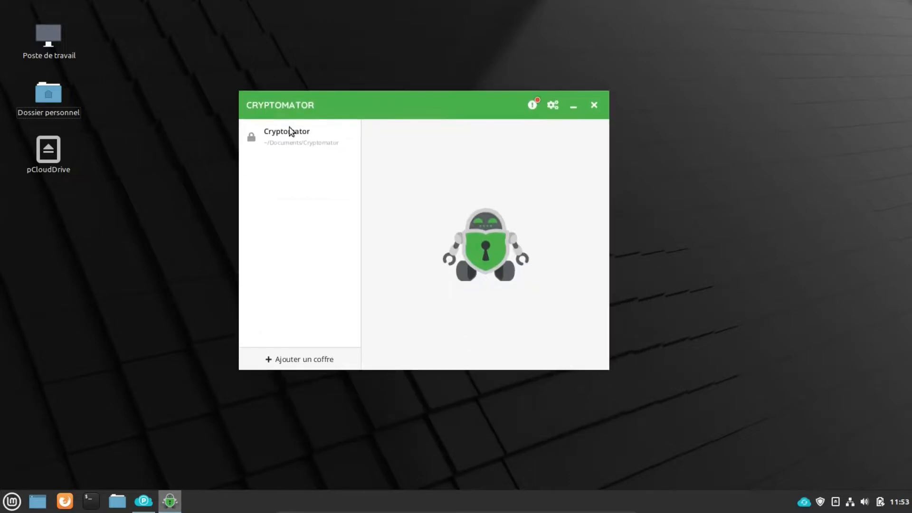
click(285, 136)
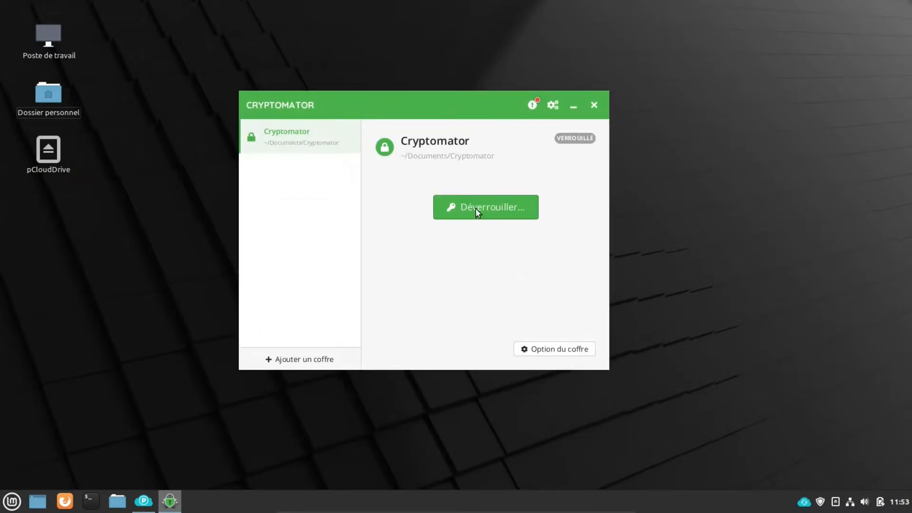
Step: Open the vault options and view the Montage and Mot de passe tabs
click(558, 352)
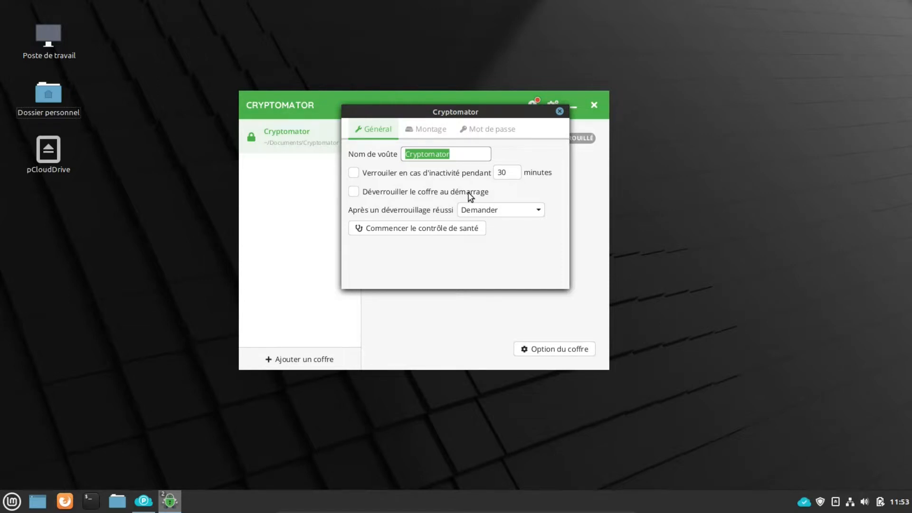
click(434, 131)
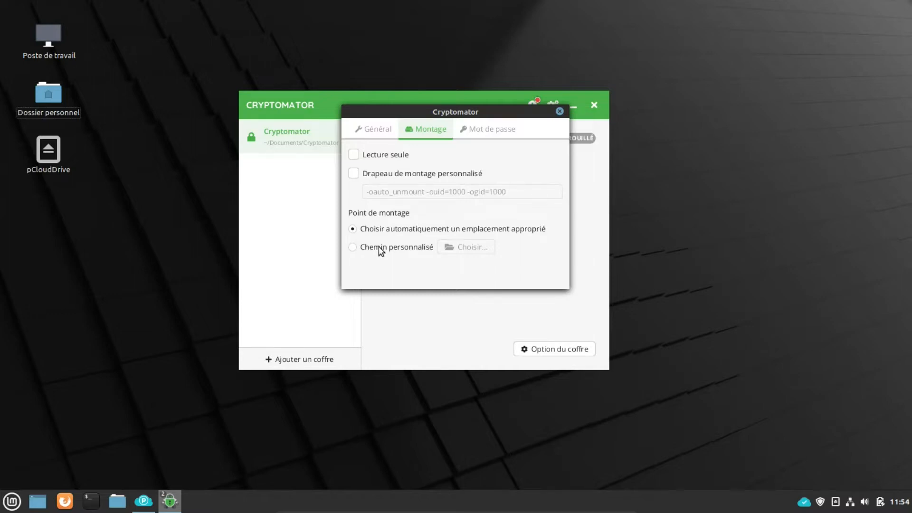
click(483, 129)
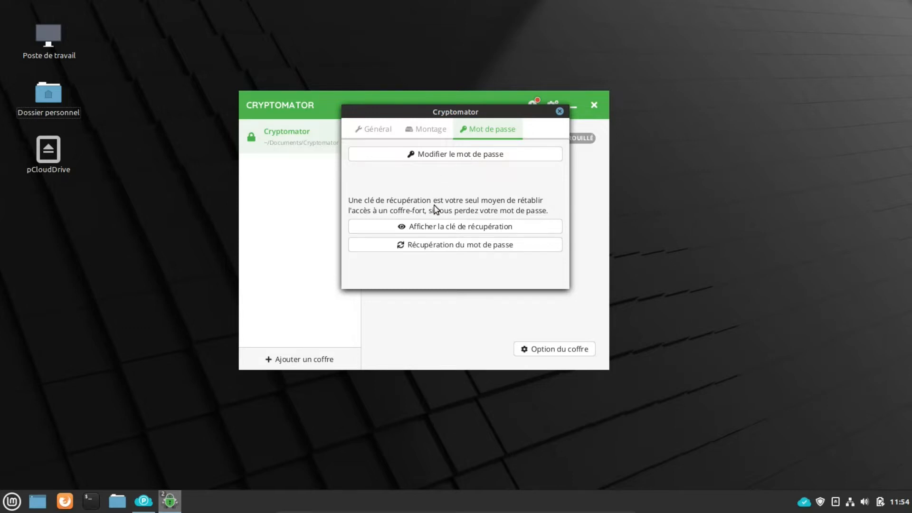
Step: Reveal the vault's recovery key by entering the vault password
click(446, 227)
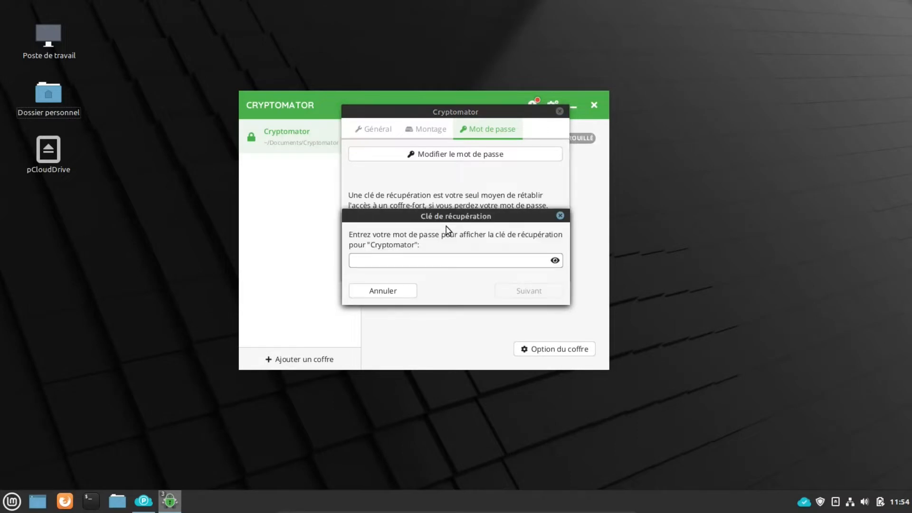
drag(429, 217, 741, 118)
click(701, 178)
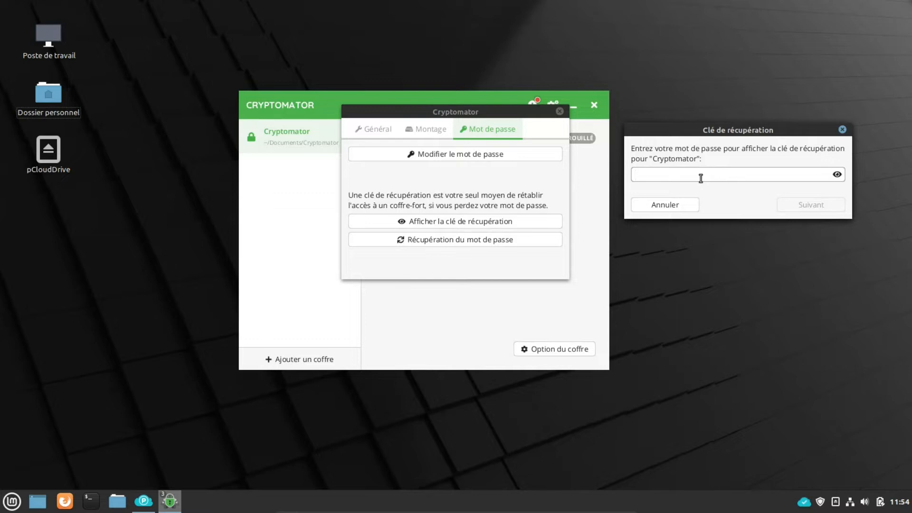
text(***********************)
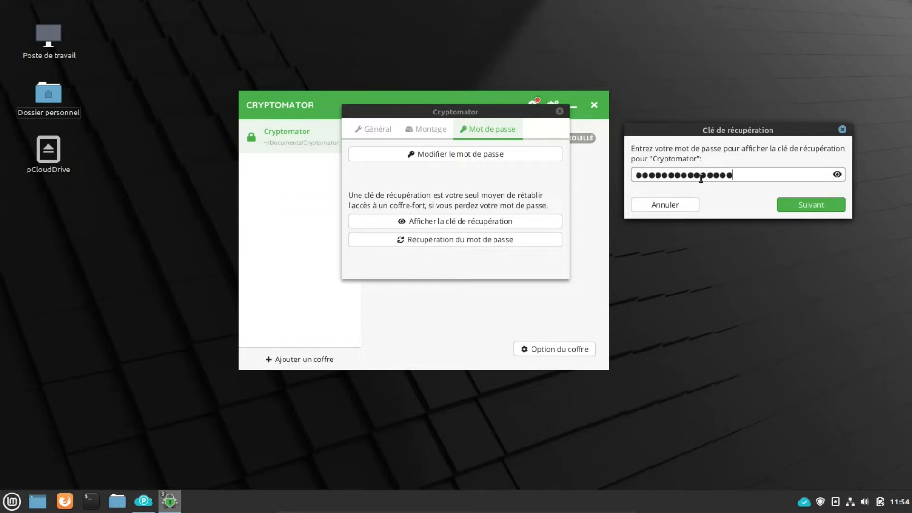
text(*****)
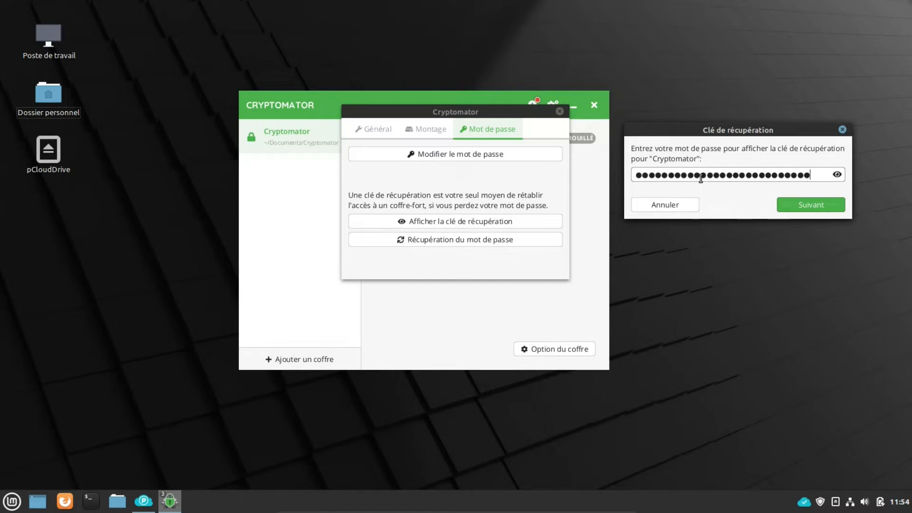
click(827, 204)
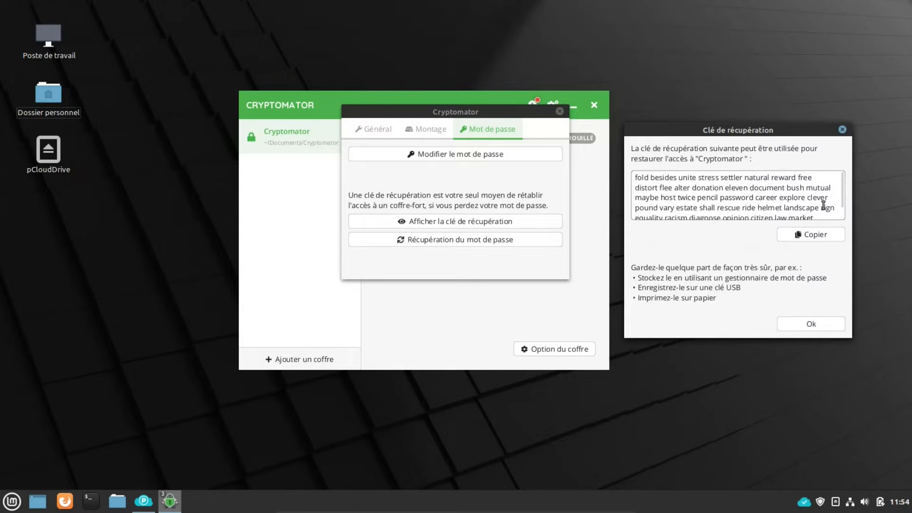
Step: Copy the recovery key to the clipboard and close the recovery key window
drag(636, 178, 825, 173)
click(817, 213)
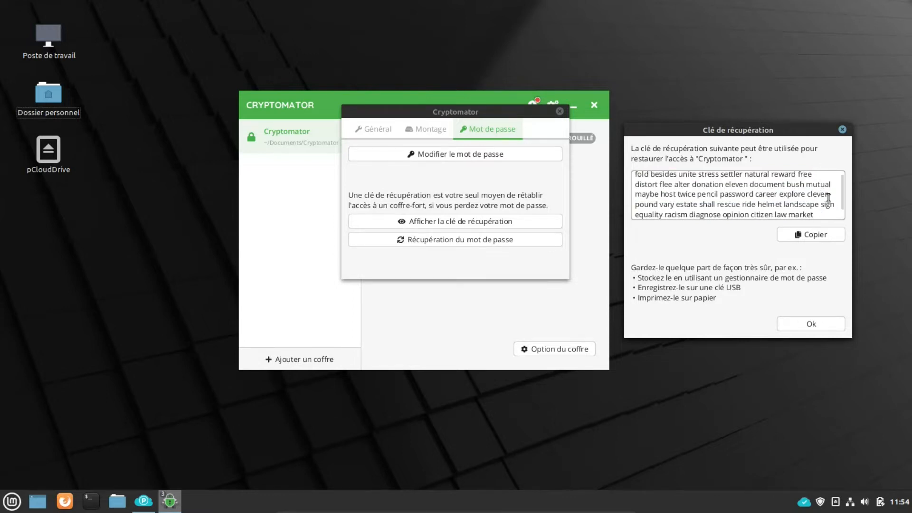
scroll(843, 198, up, 1)
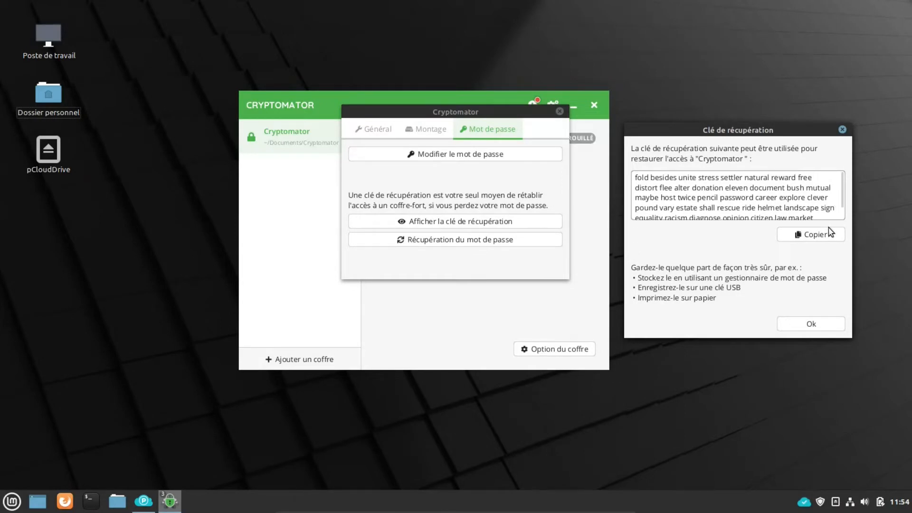
scroll(843, 197, down, 1)
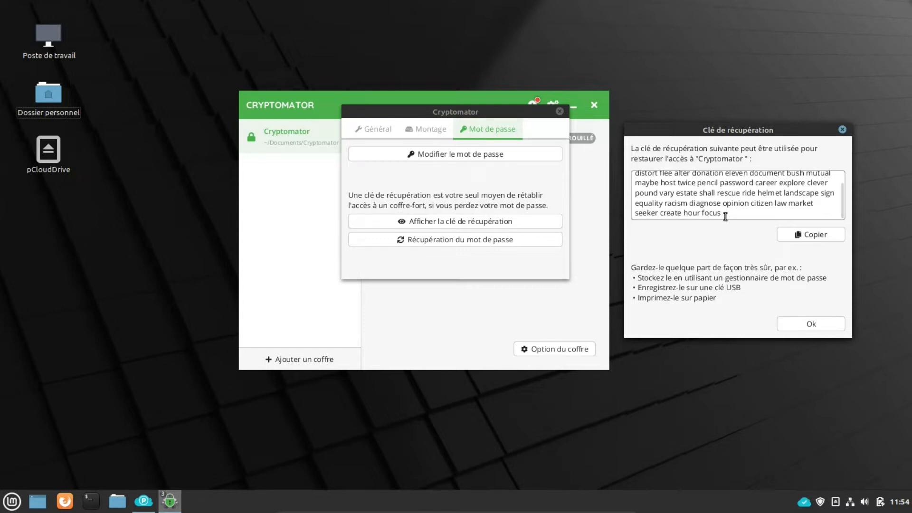
click(811, 236)
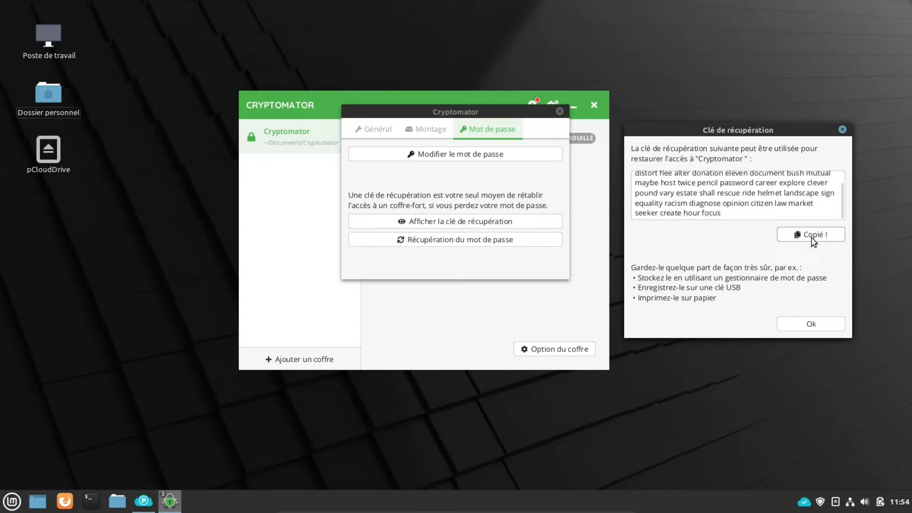
click(842, 130)
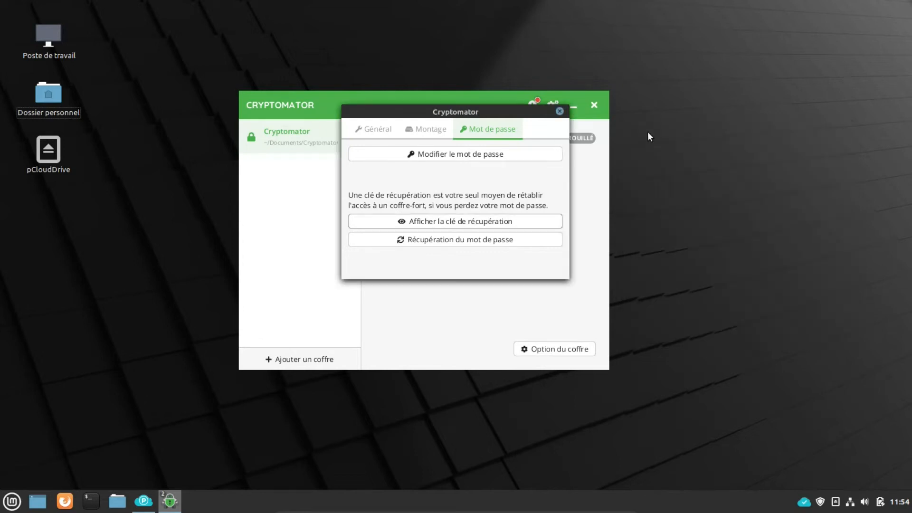
Step: Start Récupération du mot de passe in the vault options and submit the pasted recovery key
click(560, 111)
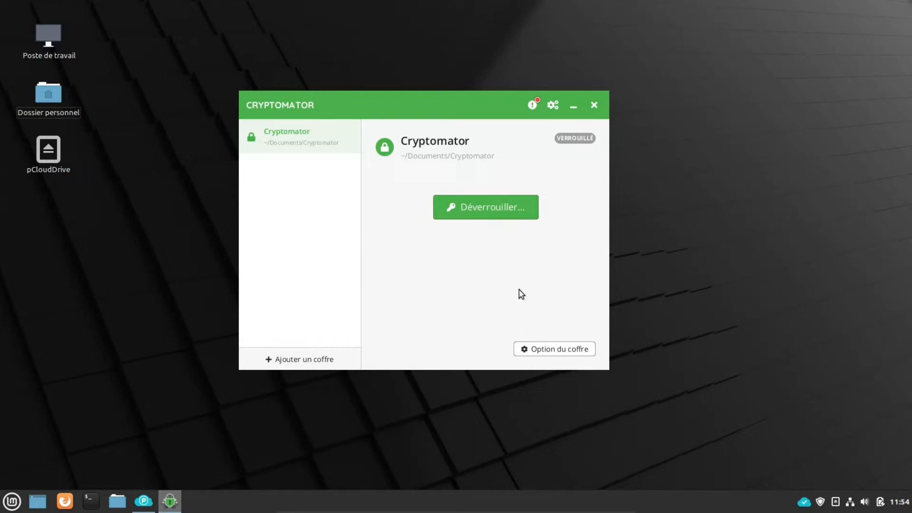
click(554, 350)
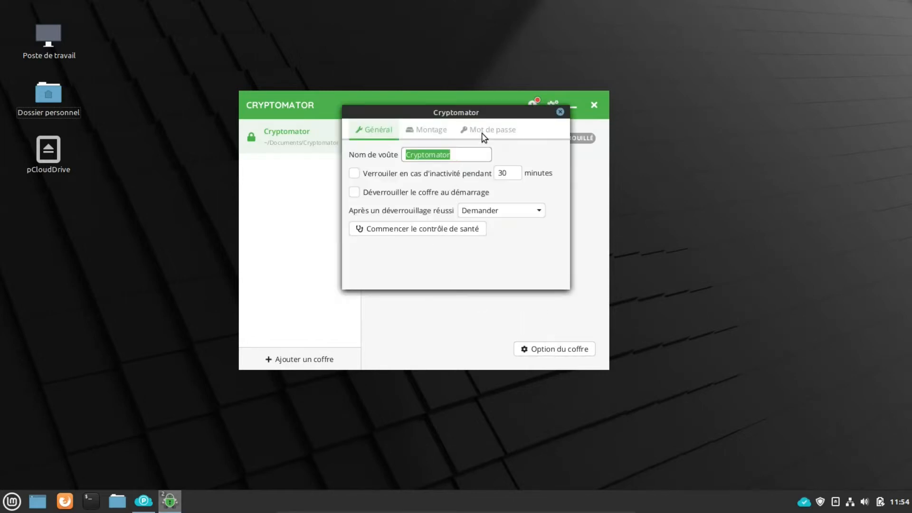
click(484, 136)
click(450, 245)
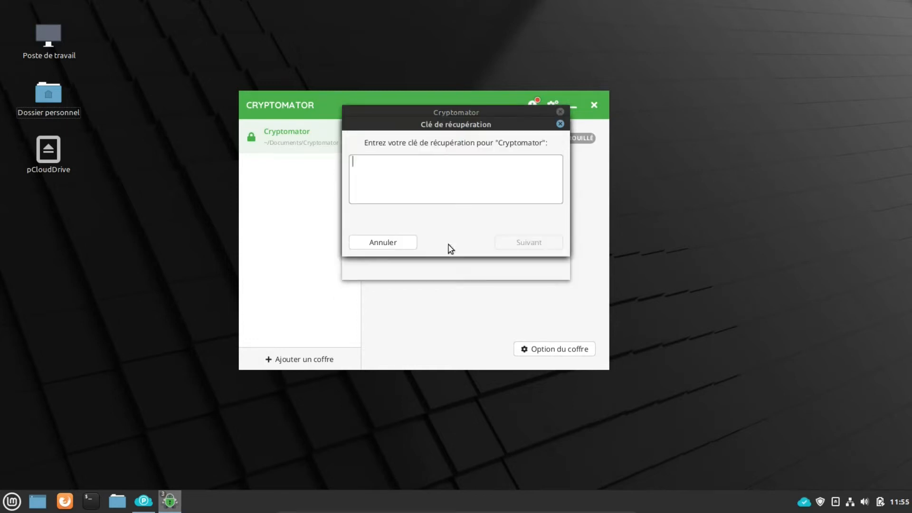
key(ctrl+v)
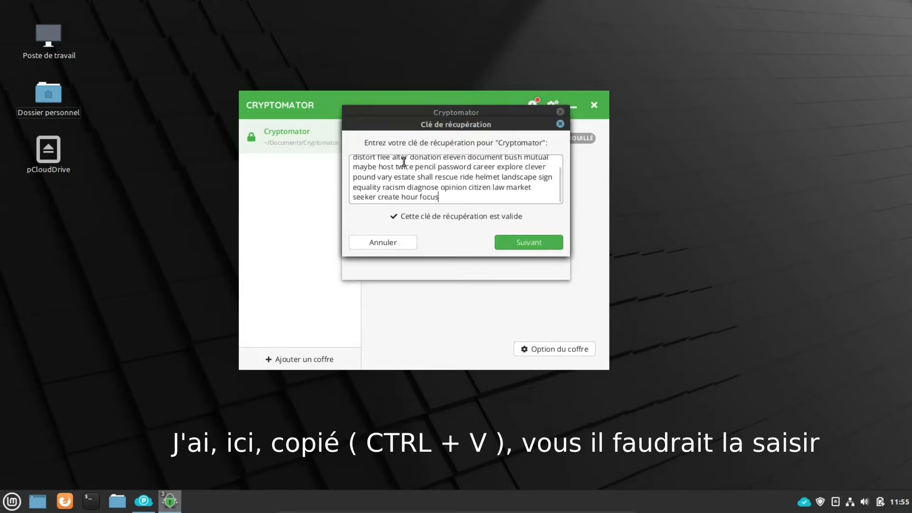
click(524, 244)
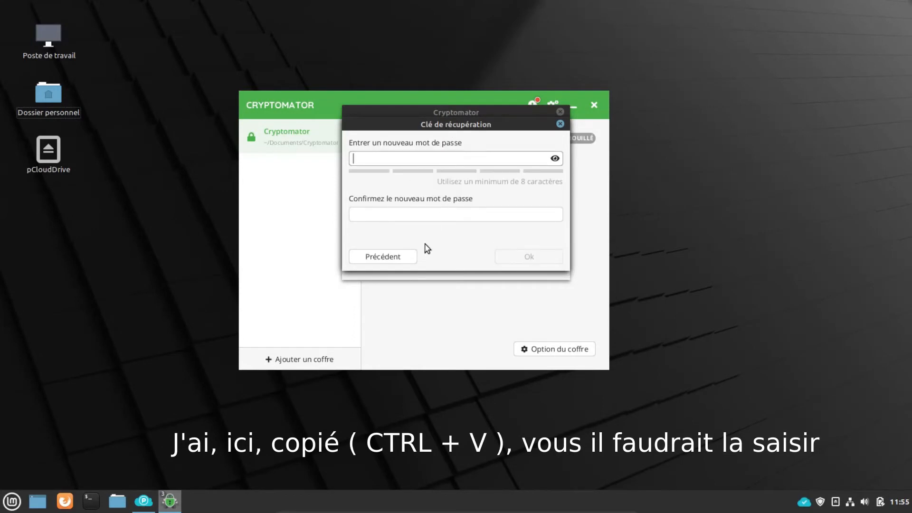